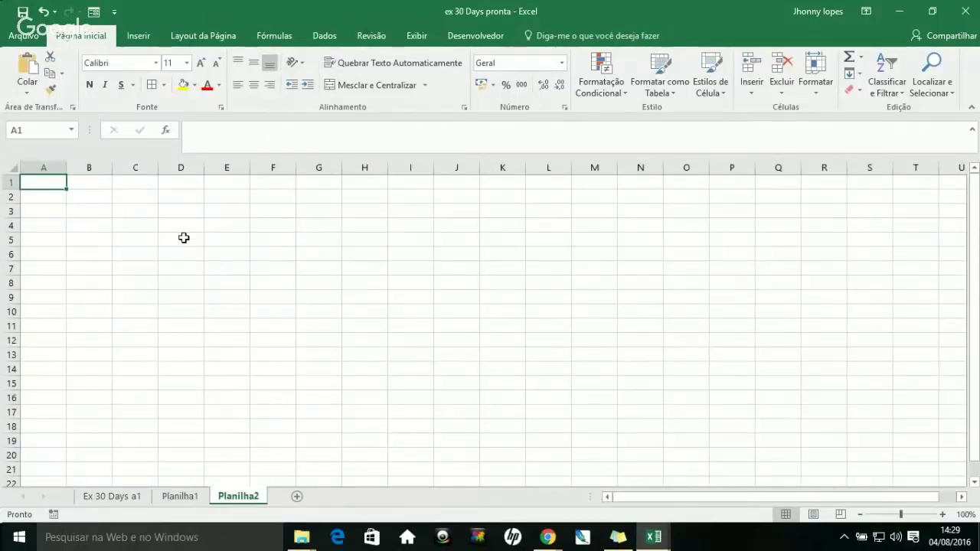
Select cell E5 on the empty Planilha2 sheet and set the worksheet zoom to 190%.
click(219, 243)
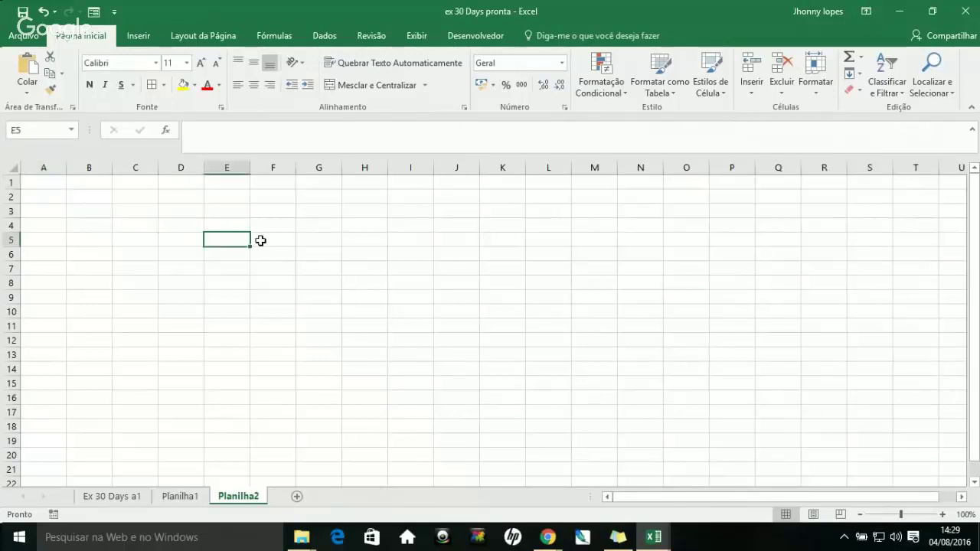
click(942, 515)
click(942, 514)
click(942, 516)
click(942, 515)
click(942, 515)
click(942, 515)
click(942, 516)
click(942, 516)
click(942, 516)
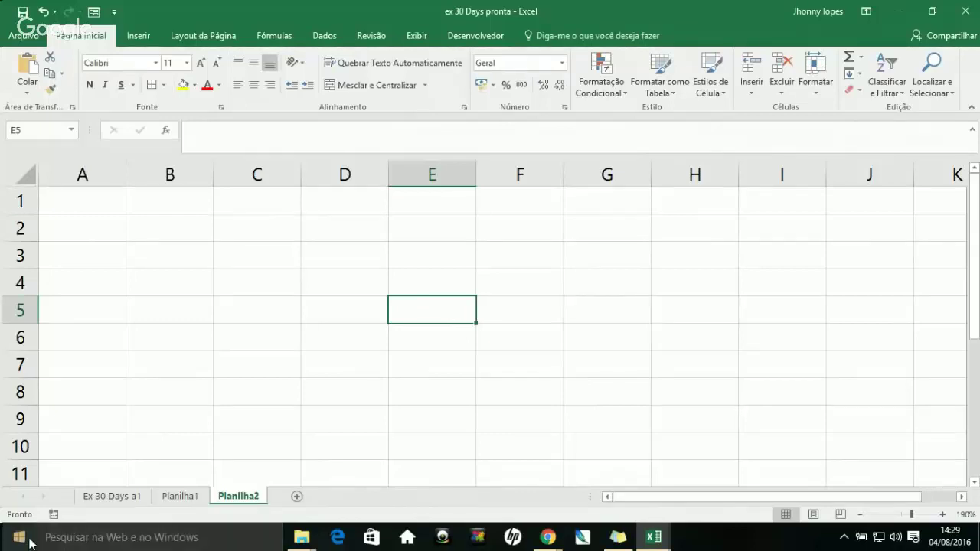
Start a MÉDIASES formula in cell E5 and open the help article for that function from its arguments dialog.
text(=médiases)
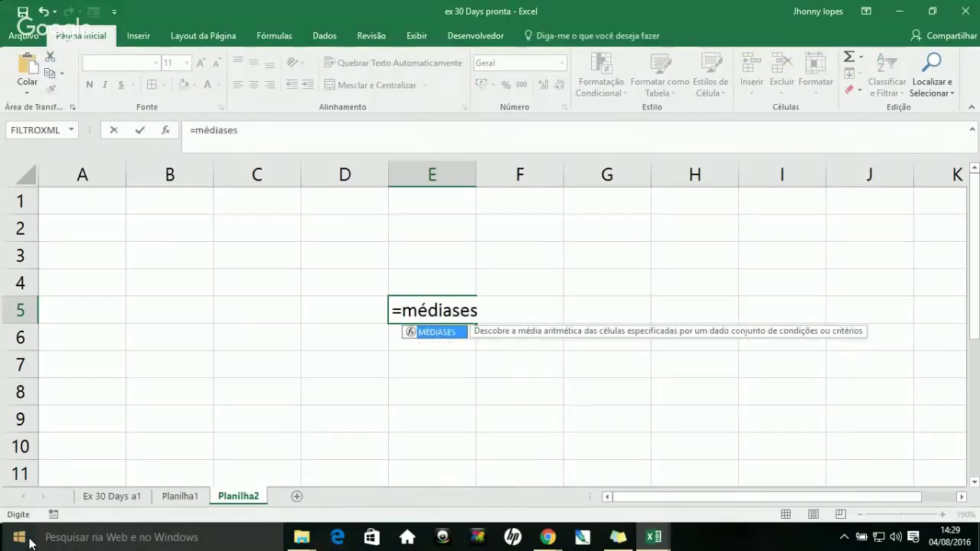
text(()
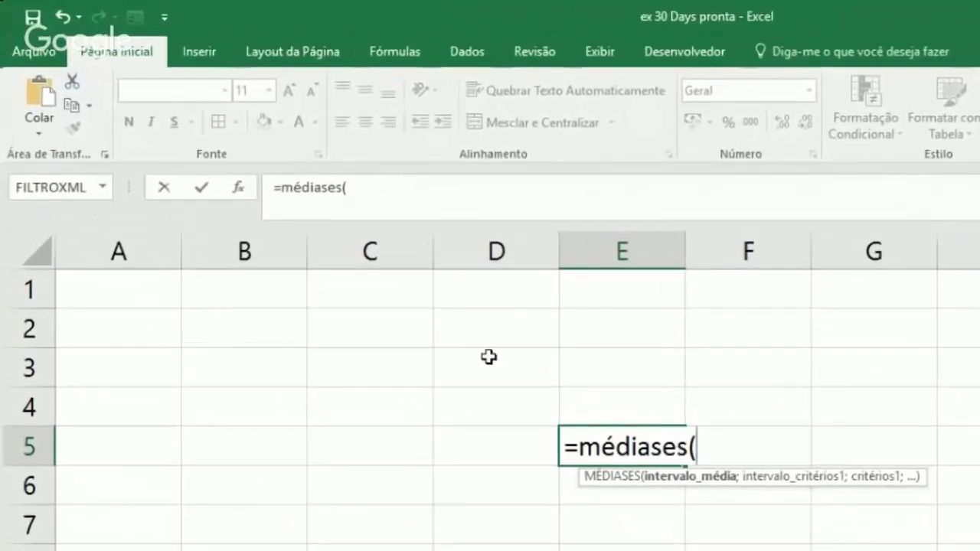
click(238, 188)
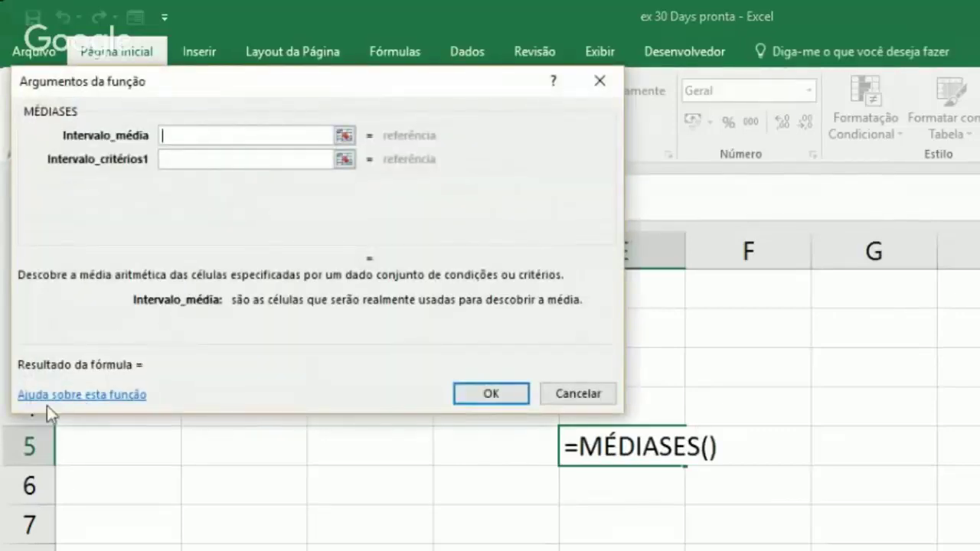
click(91, 401)
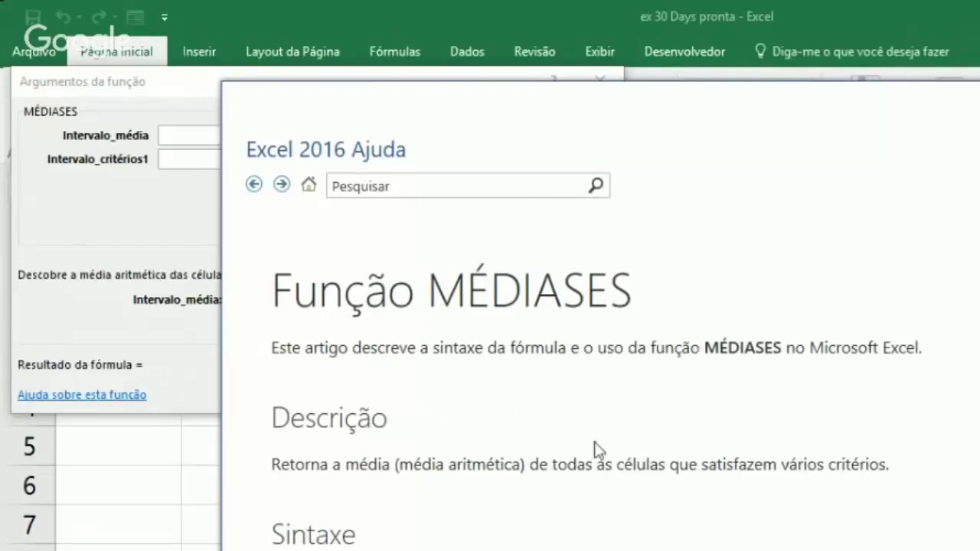
Look through the MÉDIASES help article's comments and examples, examining the Exemplo 2 housing table and its formula.
scroll(597, 452, down, 15)
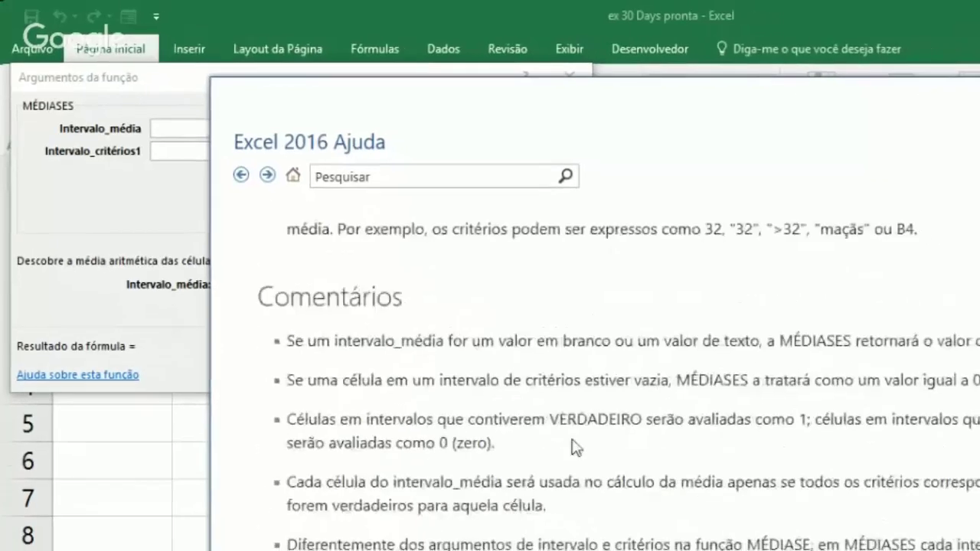
scroll(576, 448, down, 10)
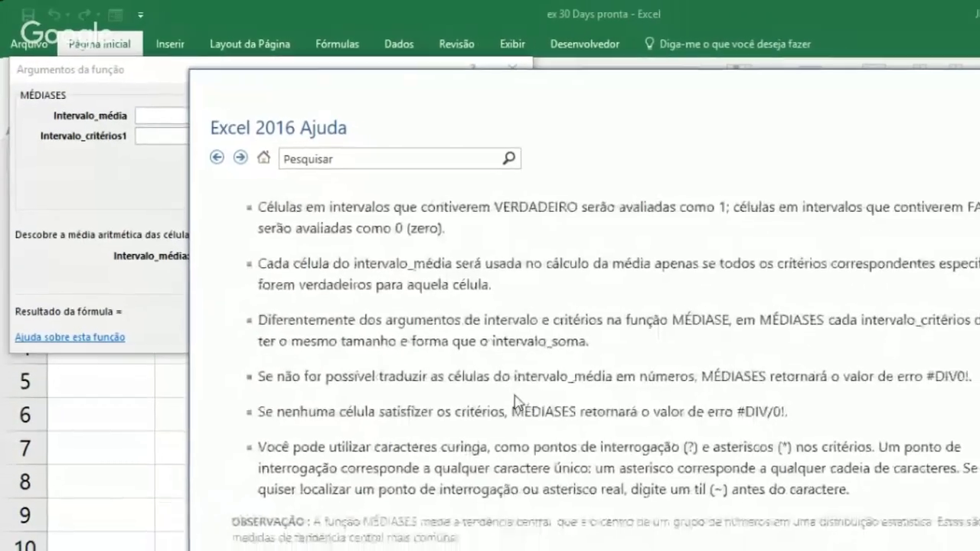
scroll(552, 429, down, 5)
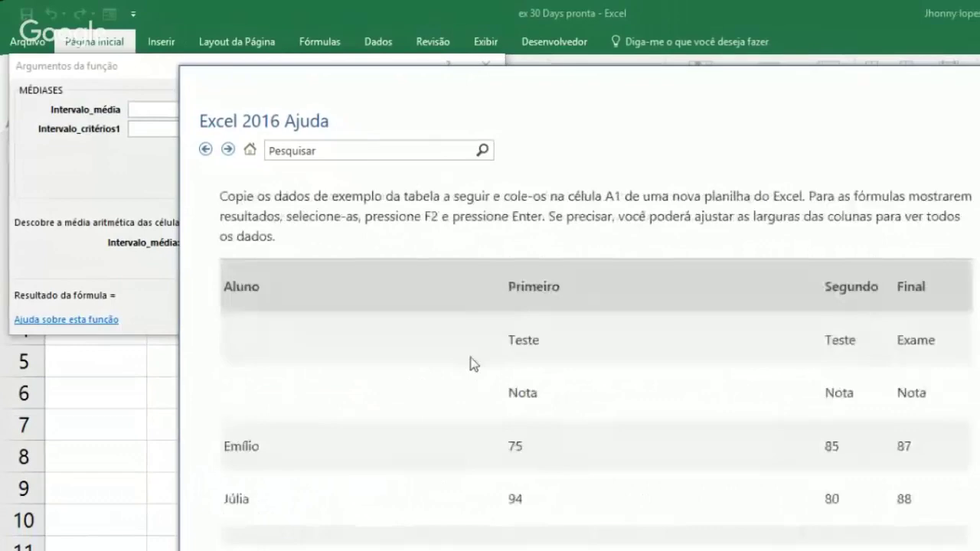
scroll(472, 364, down, 15)
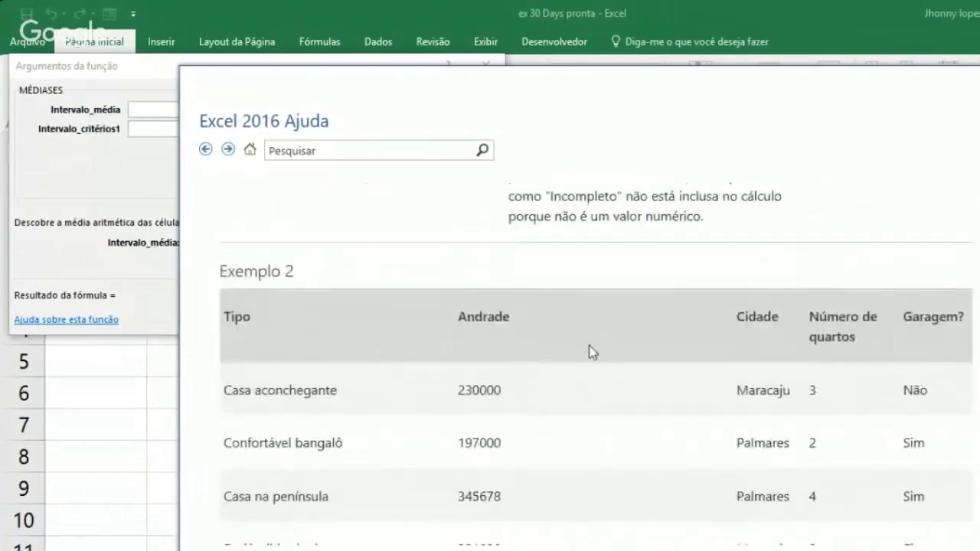
scroll(587, 351, up, 4)
scroll(584, 353, down, 4)
scroll(583, 352, down, 3)
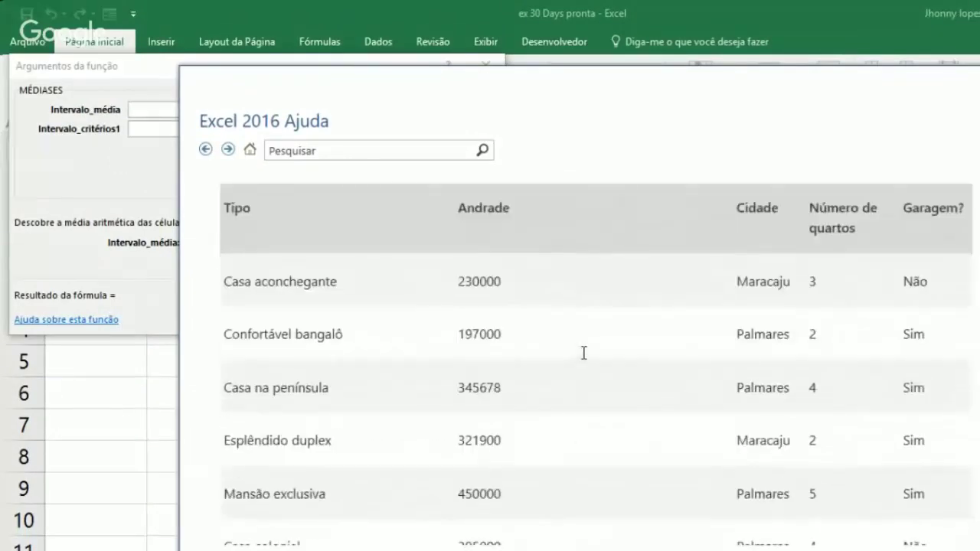
scroll(506, 341, down, 4)
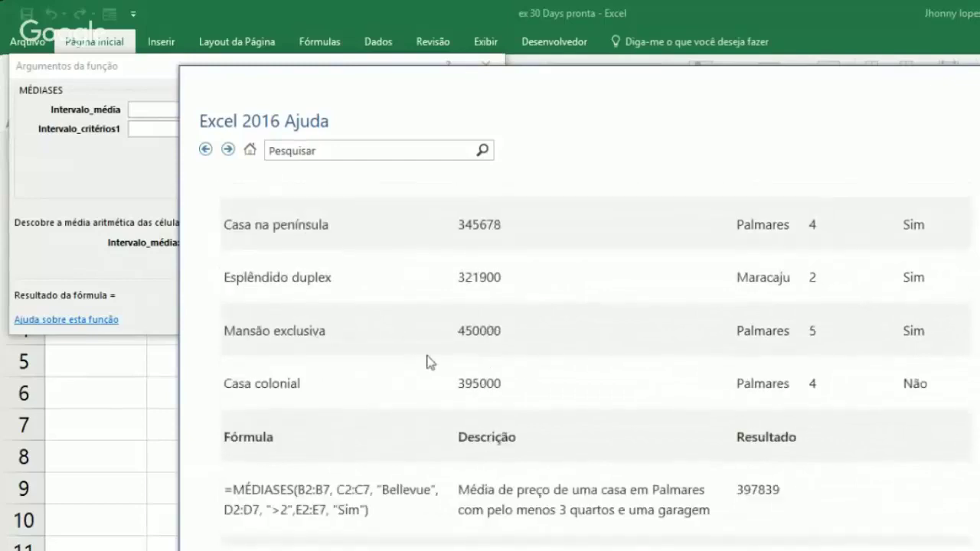
scroll(460, 377, up, 3)
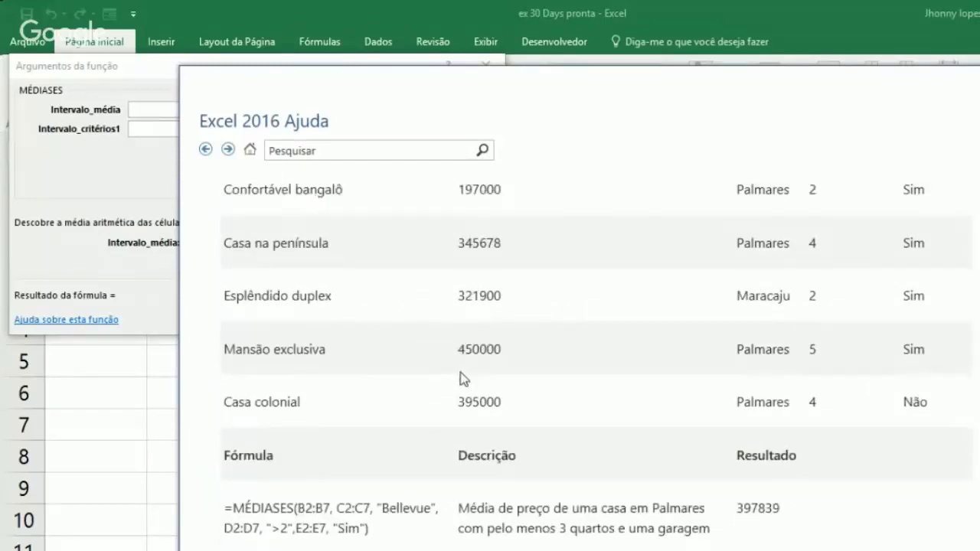
scroll(457, 377, up, 1)
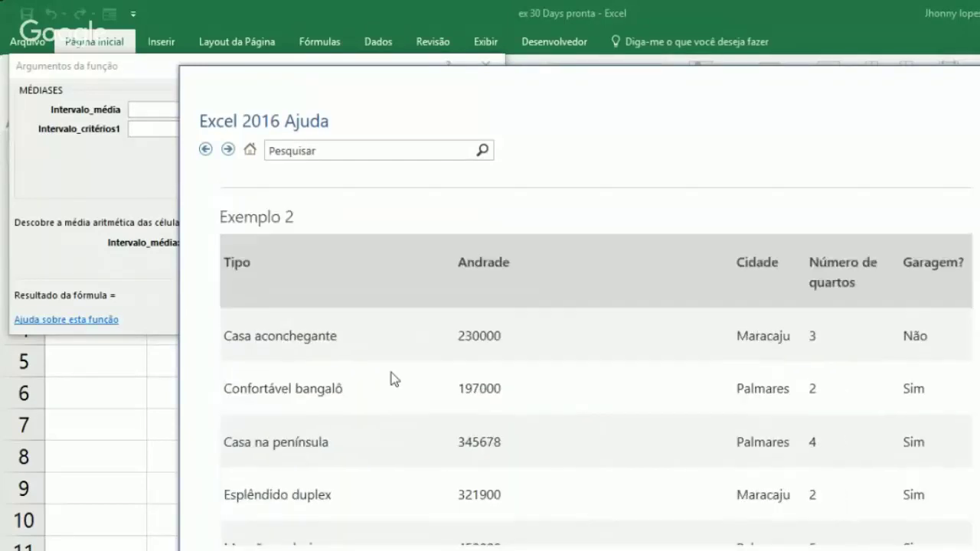
Copy the Exemplo 2 table from its Tipo header to the Casa colonial row, and discard the unfinished MÉDIASES formula.
drag(224, 263, 927, 442)
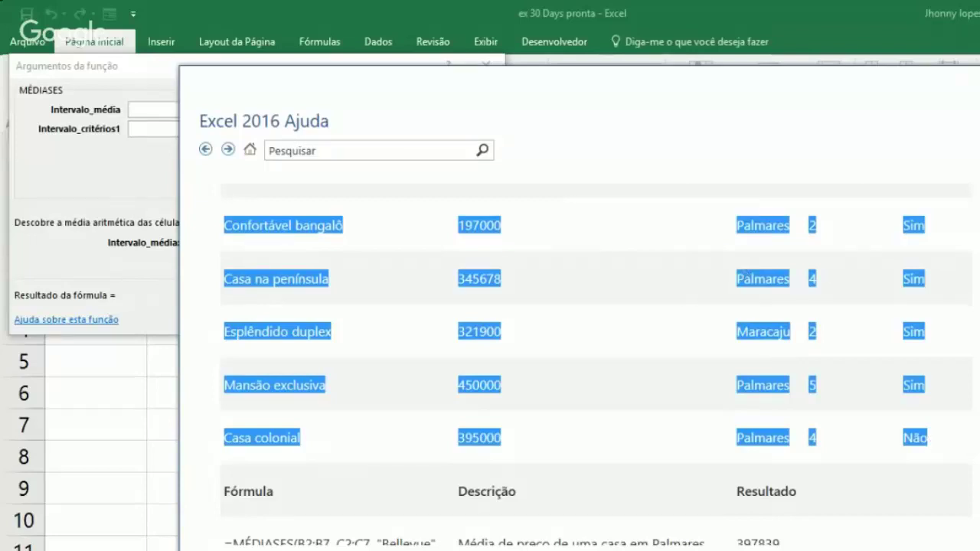
click(979, 76)
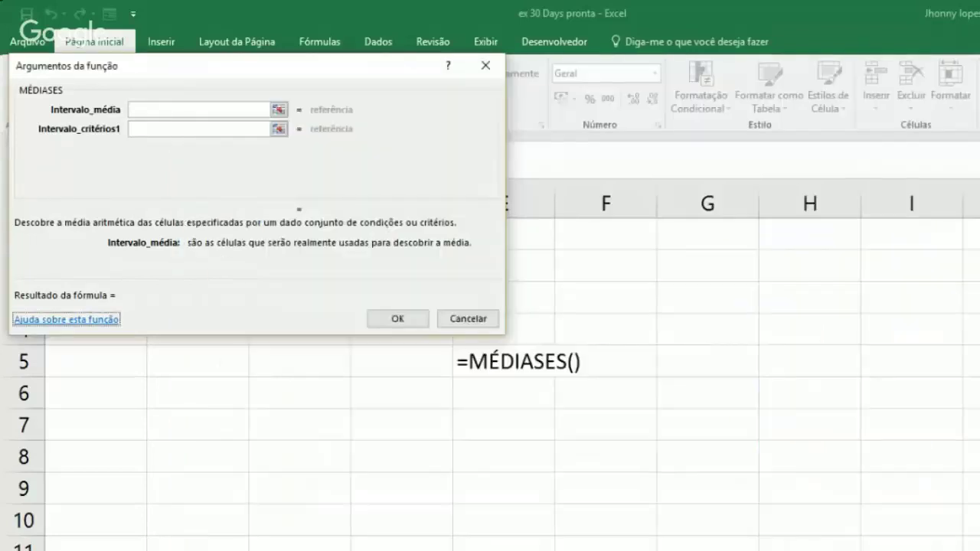
click(484, 320)
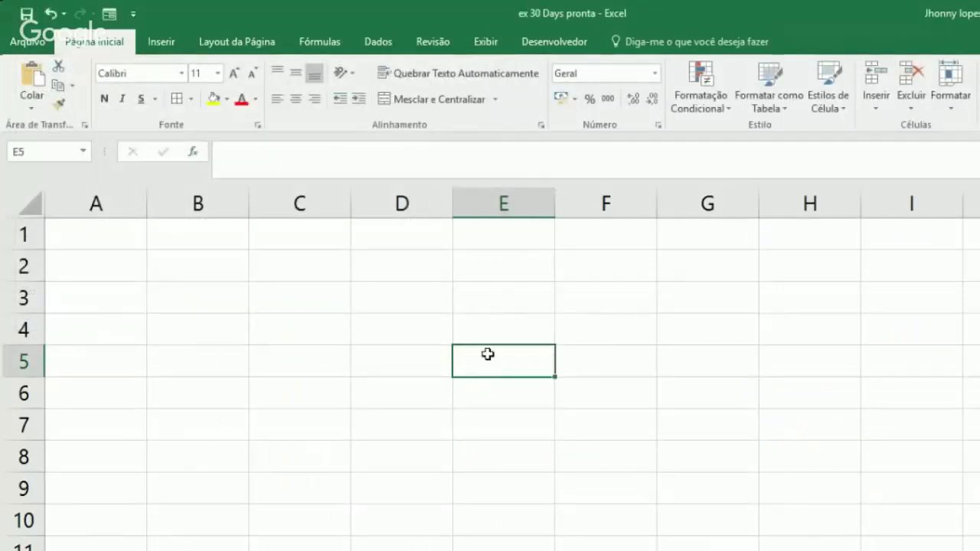
Paste the copied housing table at cell A1, matching the destination formatting.
click(90, 233)
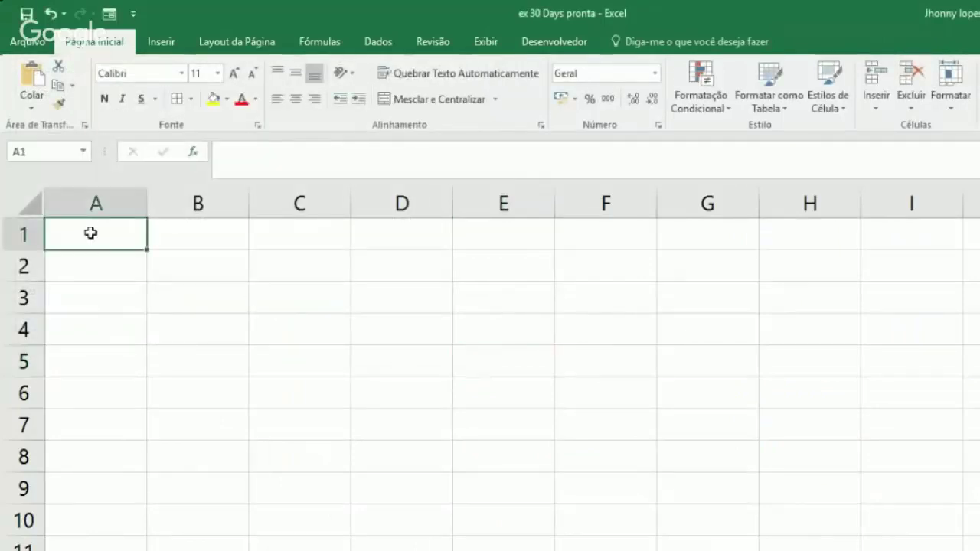
click(23, 110)
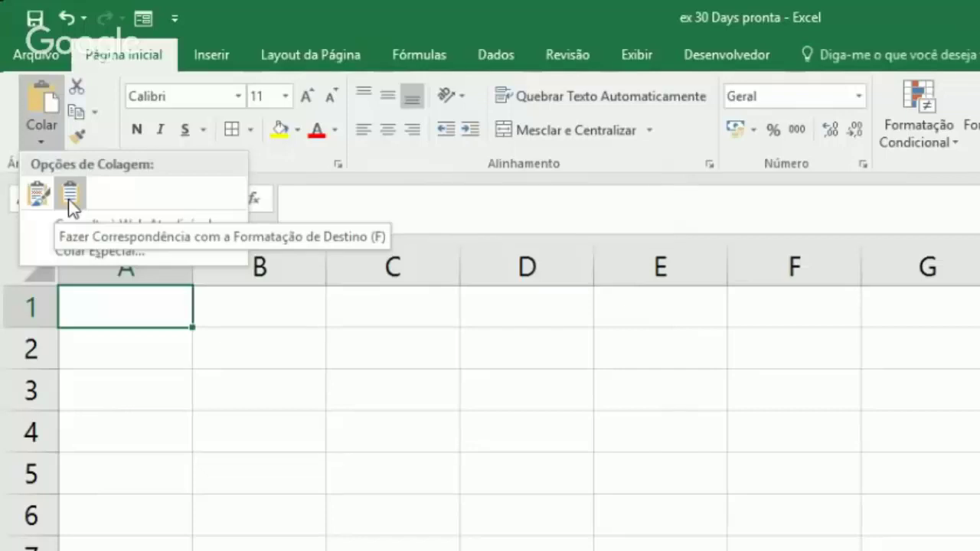
click(69, 197)
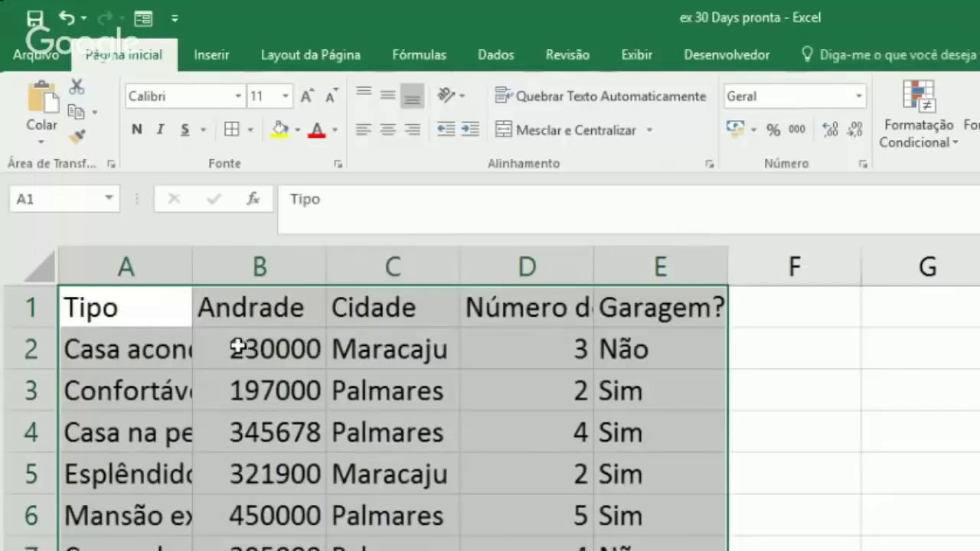
Fit the widths of columns A, B, D and E of the pasted table to their contents.
double_click(188, 269)
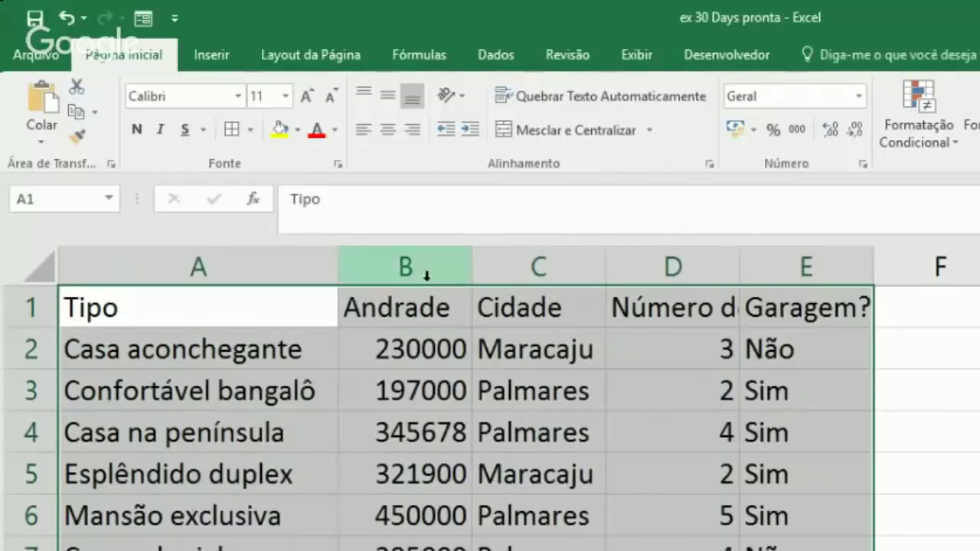
double_click(465, 263)
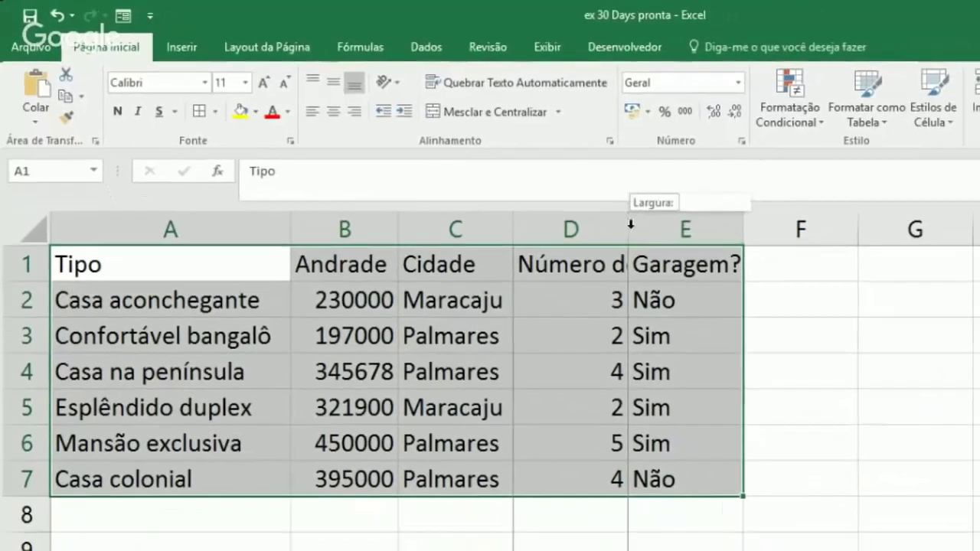
double_click(724, 262)
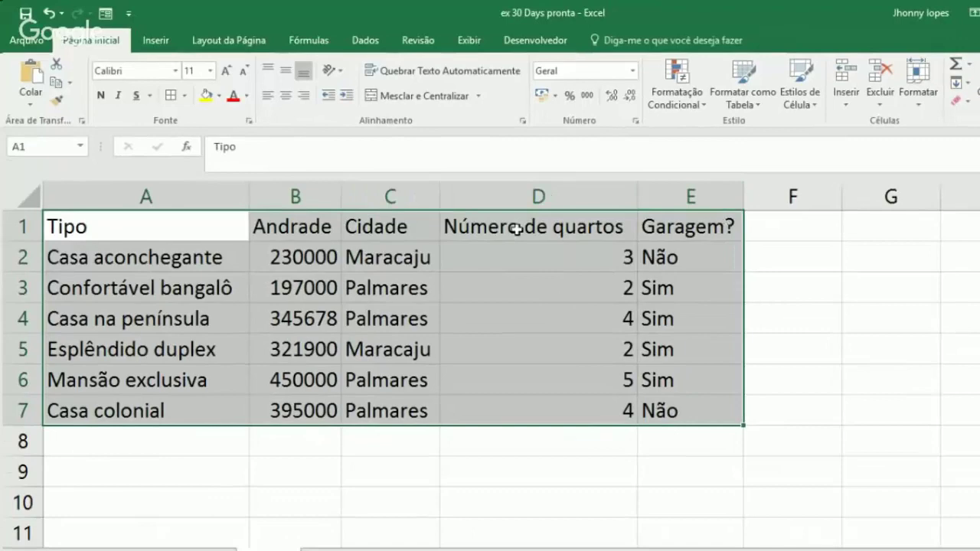
click(98, 224)
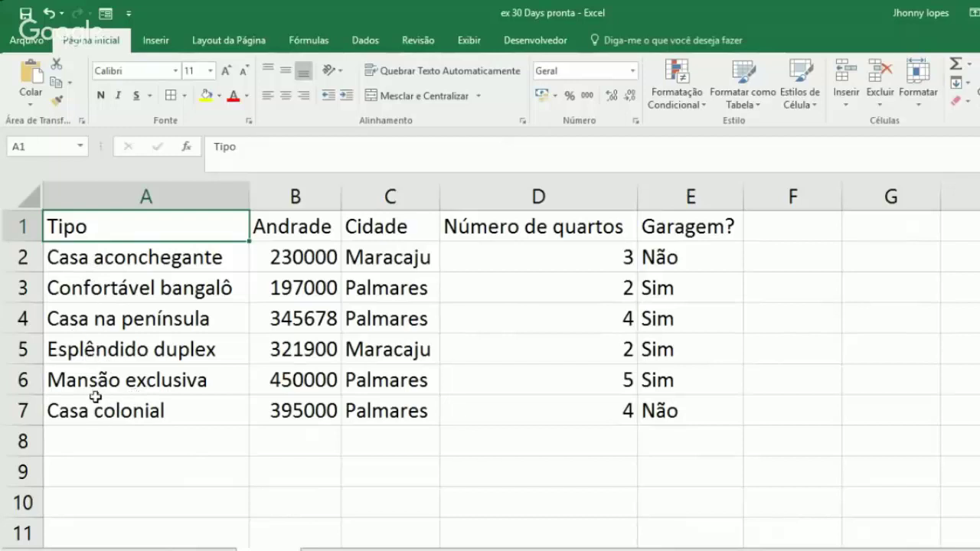
Replace the header in cell B1 with Valor.
click(295, 228)
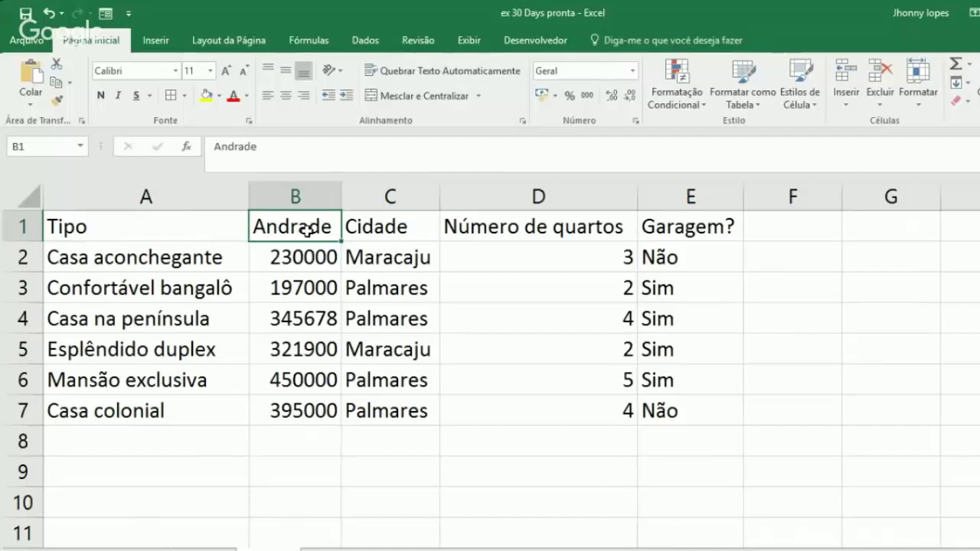
text(Vlor)
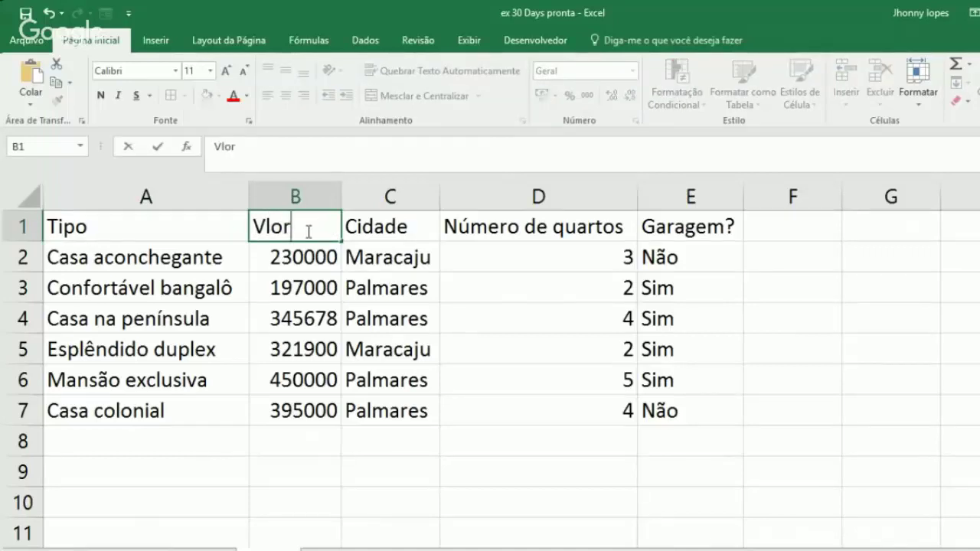
key(BackSpace)
key(BackSpace)
key(BackSpace)
text(alor)
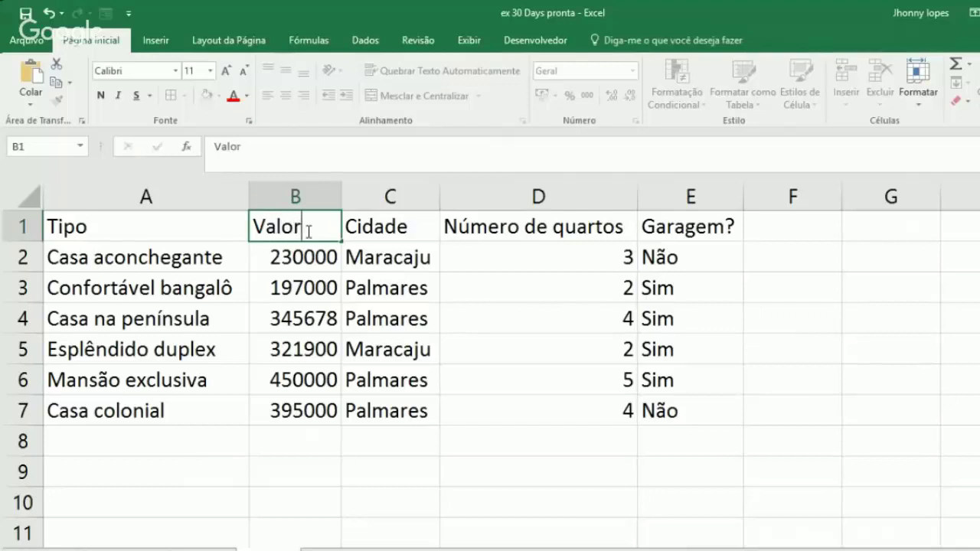
key(Return)
Format the house prices in B2:B7 as accounting currency in reais (R$).
drag(297, 259, 295, 407)
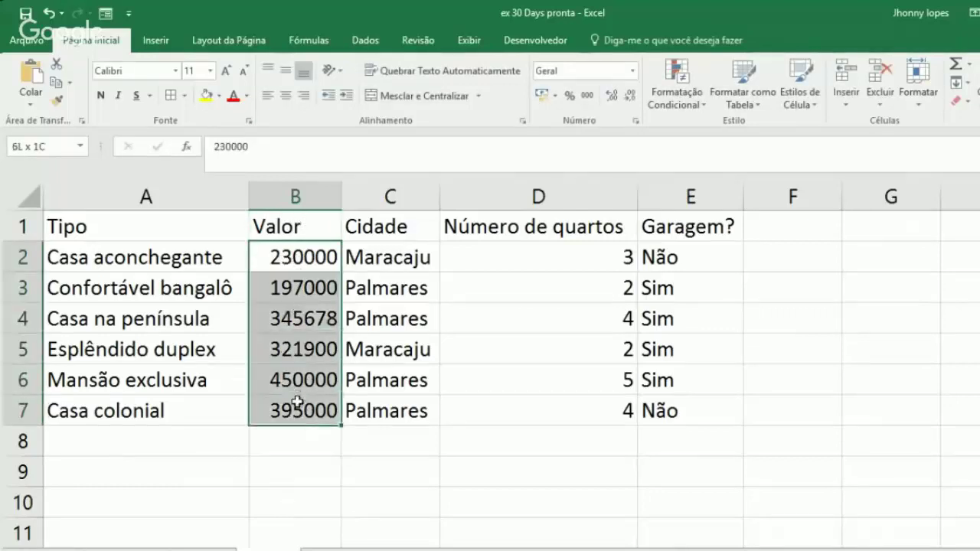
click(541, 96)
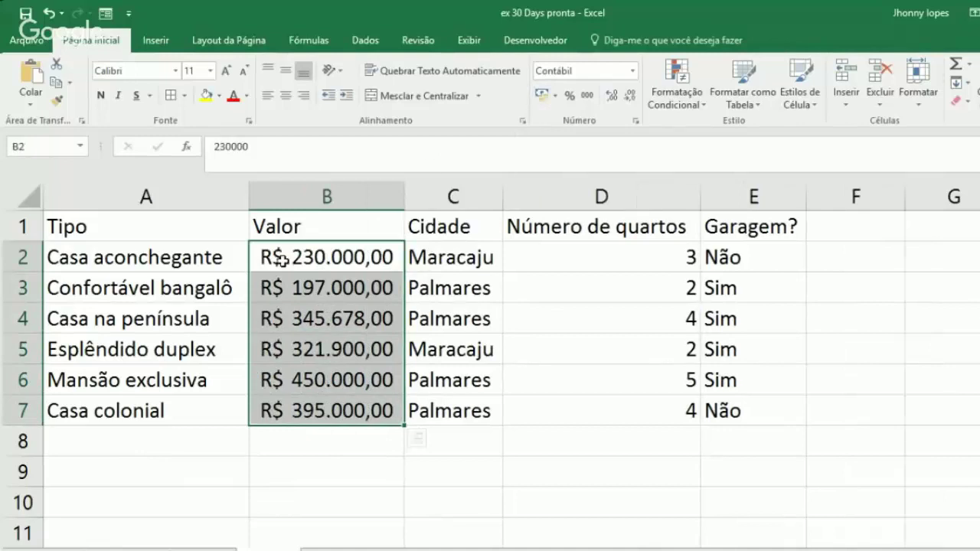
click(440, 224)
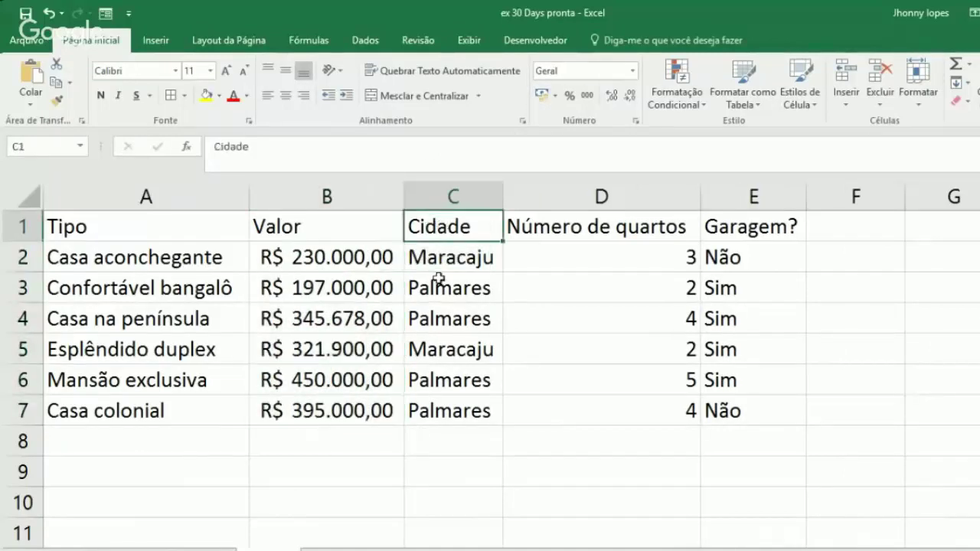
click(551, 220)
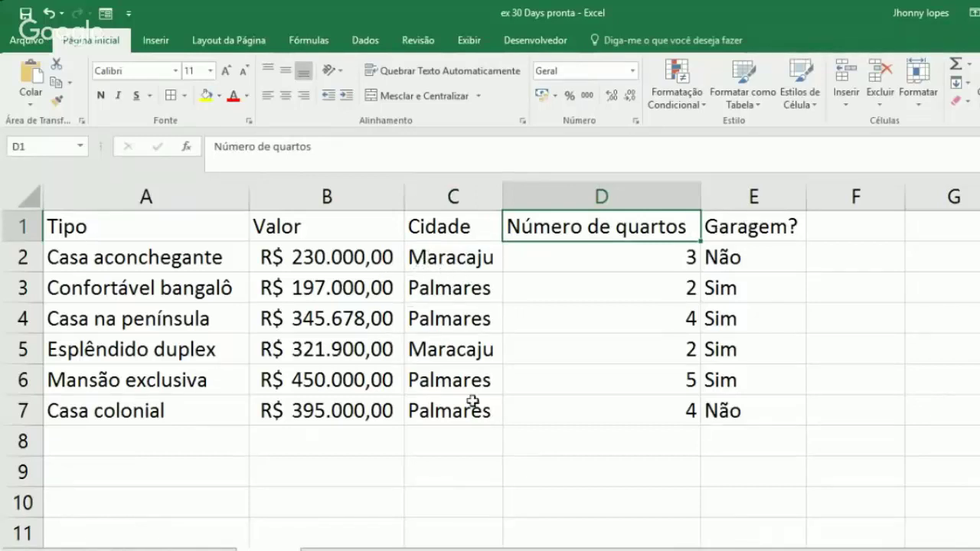
Replace the city in cell C3 with Vitória da Conquista and fit column C's width to its contents.
click(434, 287)
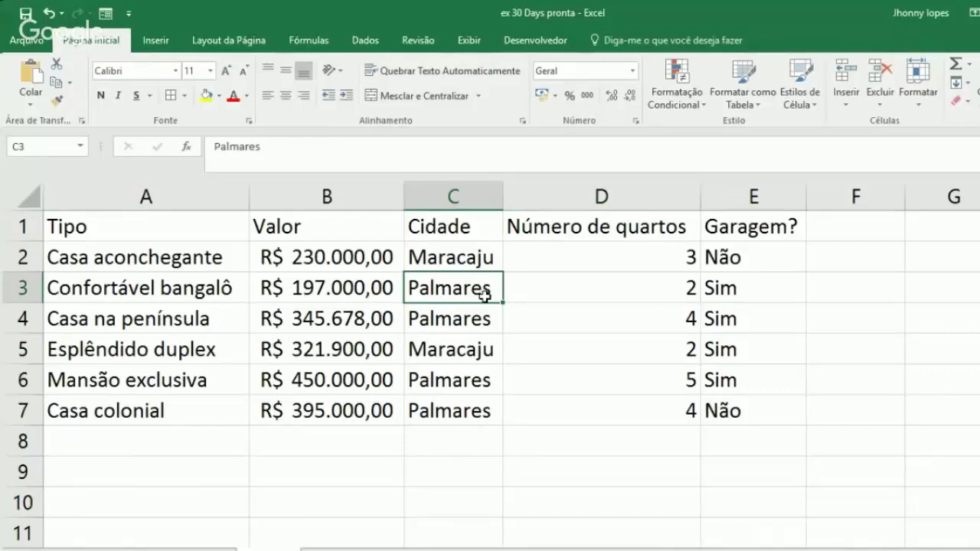
text(Conquista)
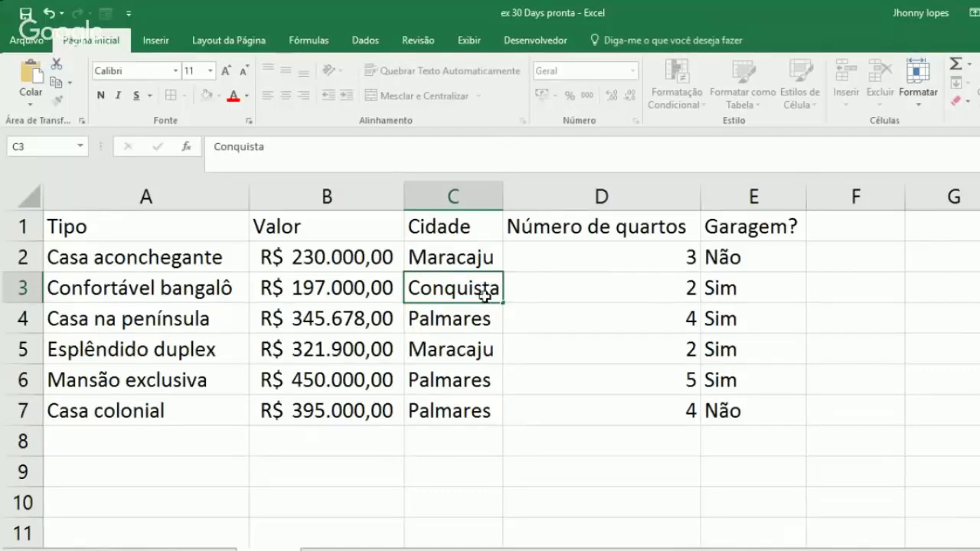
key(Return)
click(487, 293)
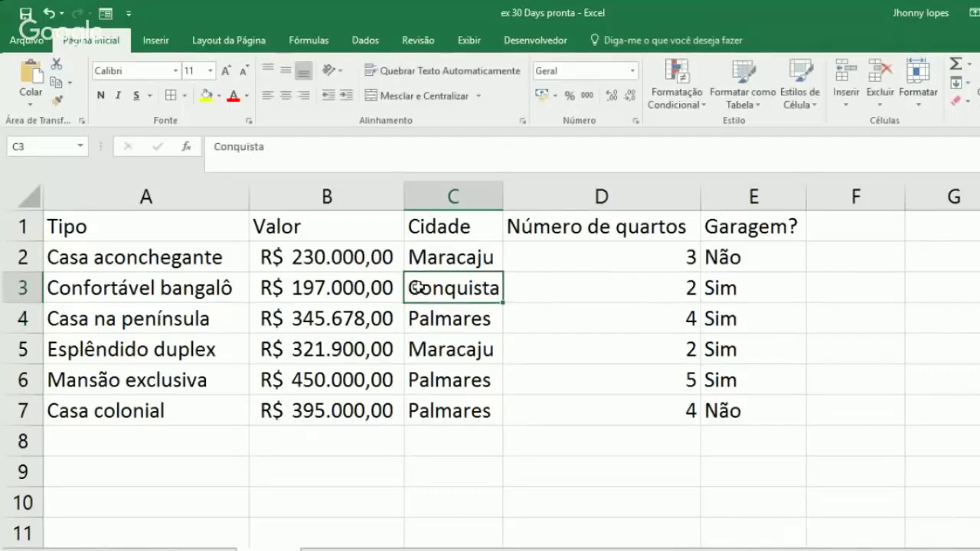
double_click(467, 289)
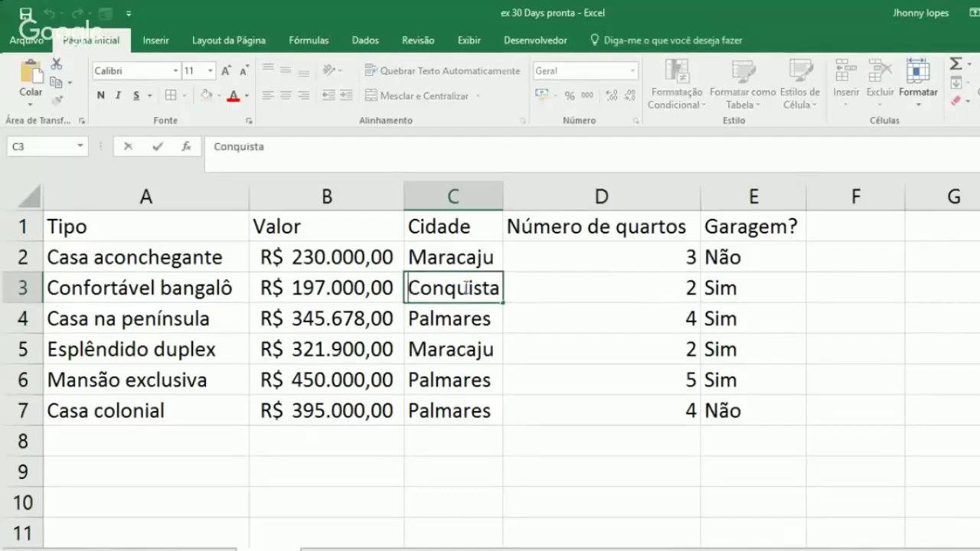
click(409, 285)
text(Vitória da)
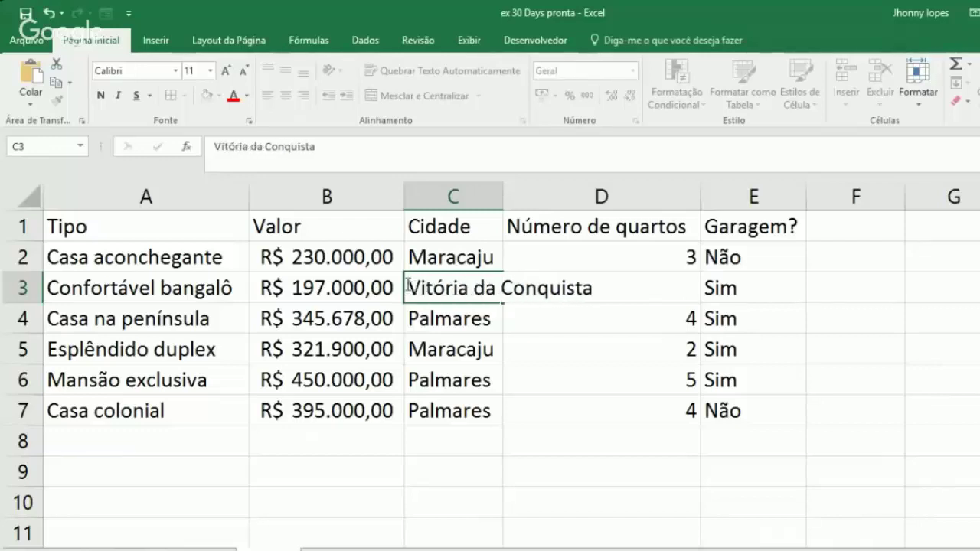
key(Return)
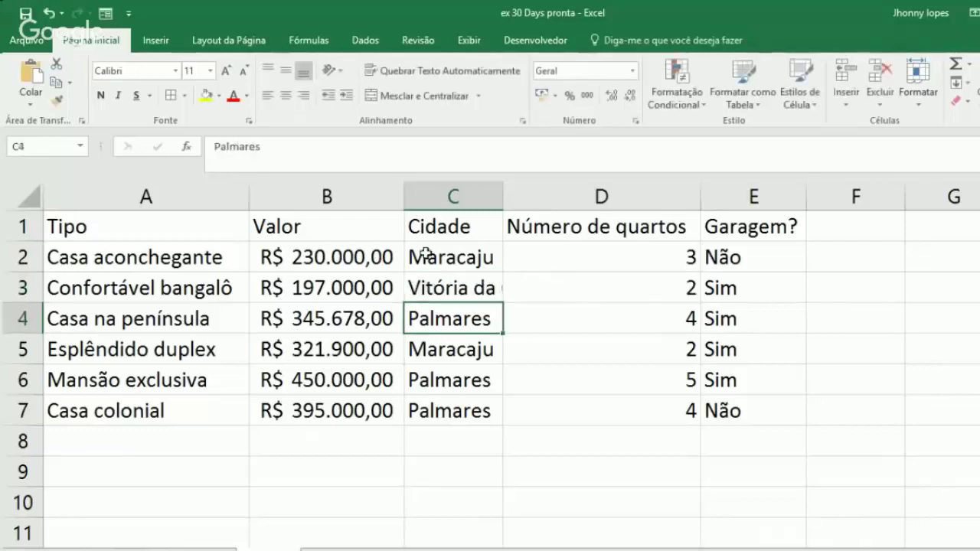
double_click(501, 201)
Copy the city from cell C3 into cells C4, C6 and C7, replacing Palmares.
click(483, 281)
key(ctrl+c)
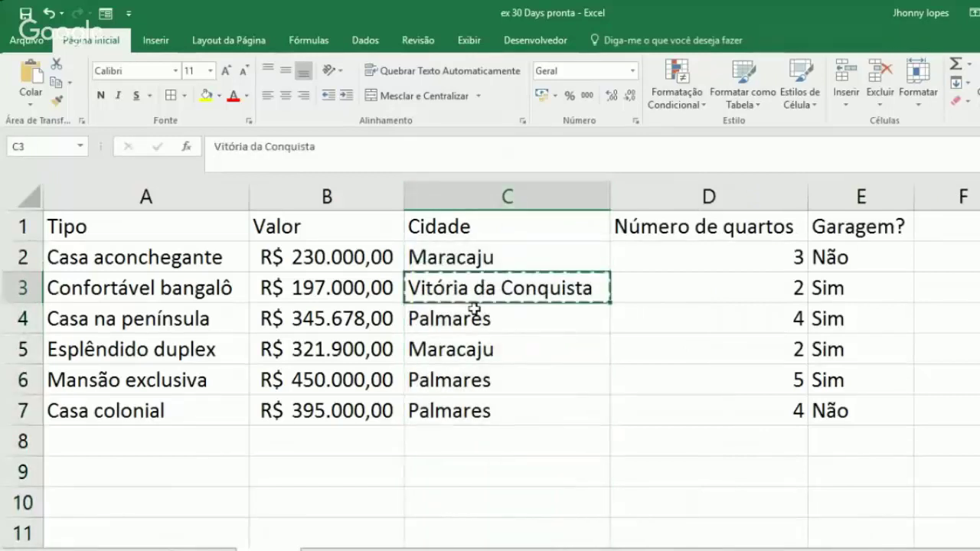
click(420, 346)
click(422, 323)
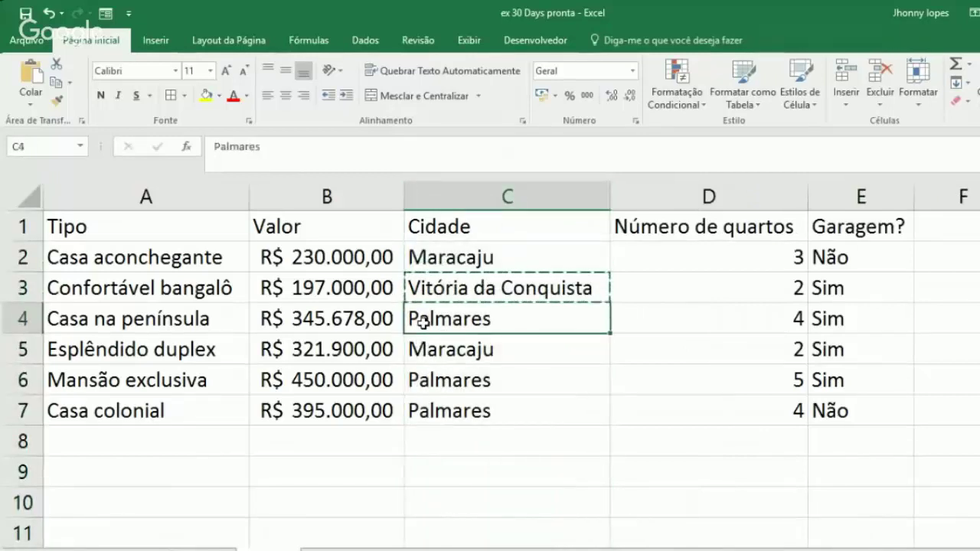
key(ctrl+v)
click(421, 380)
key(ctrl+v)
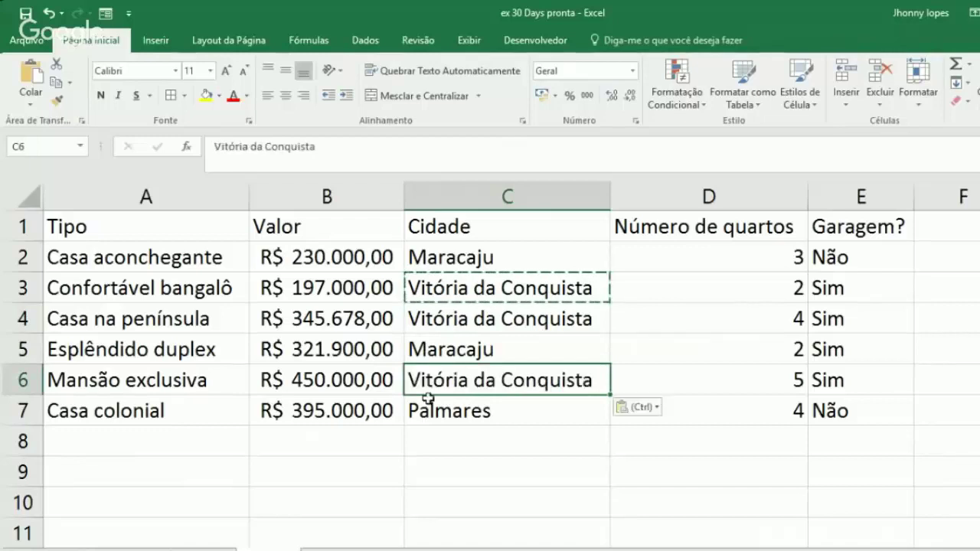
click(487, 414)
key(ctrl+v)
key(Escape)
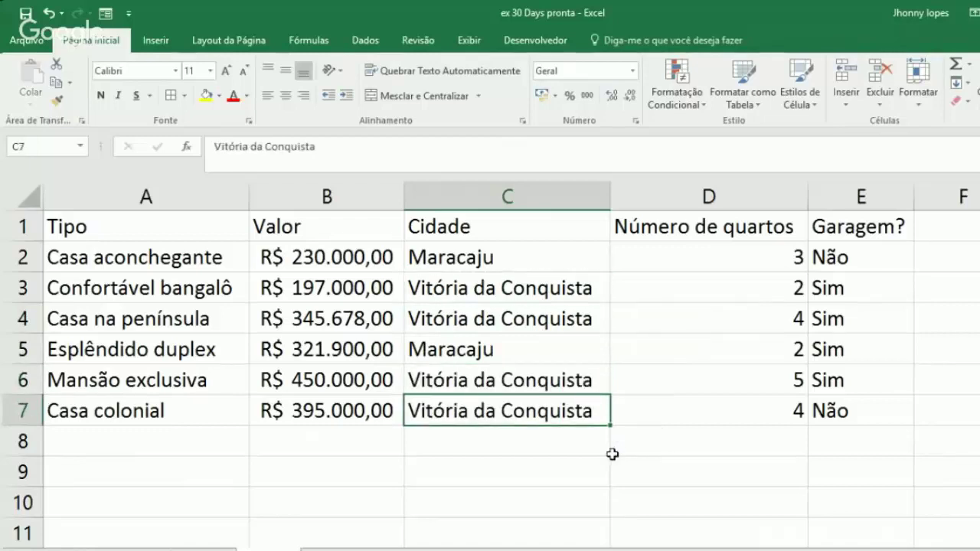
Make the header row A1:E1 bold and add borders around all cells of the table A1:E7.
click(450, 294)
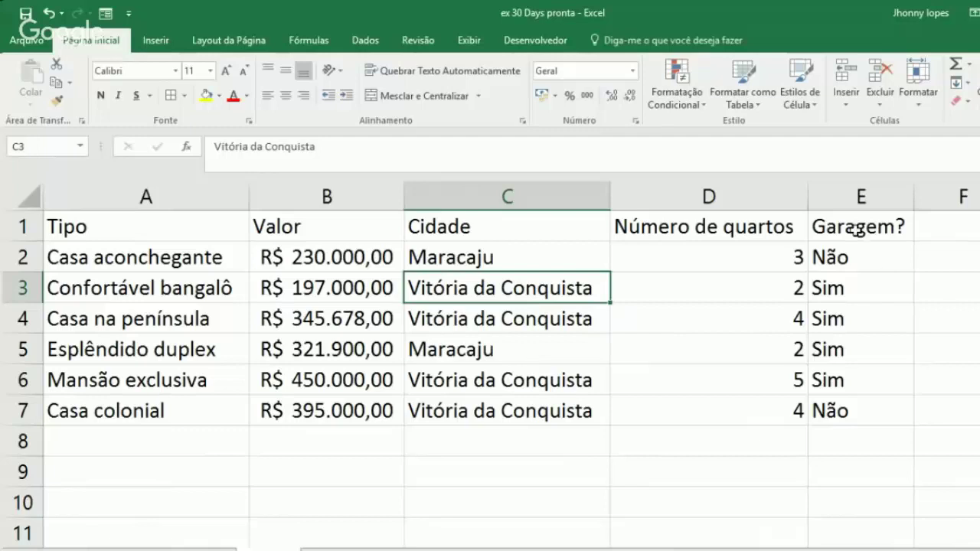
drag(856, 230, 836, 411)
click(101, 95)
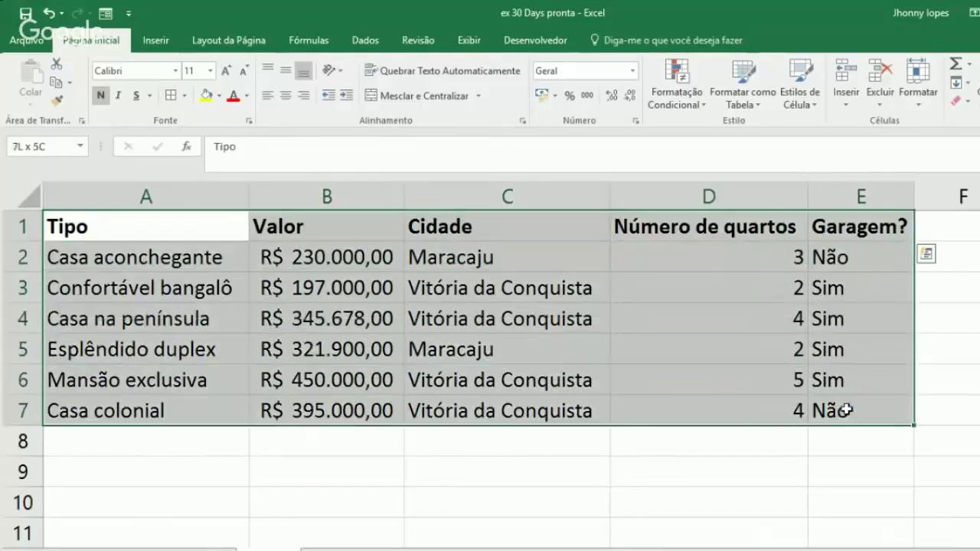
click(171, 95)
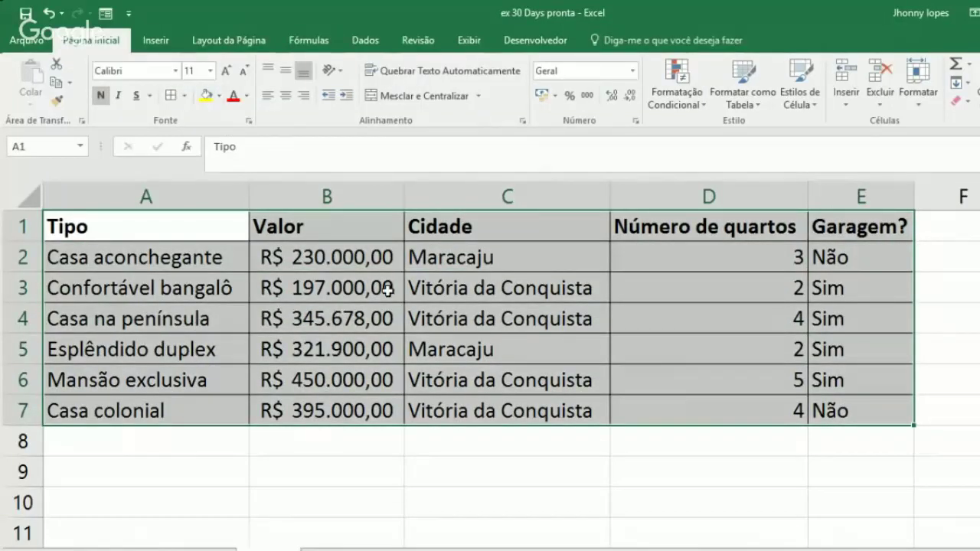
click(389, 291)
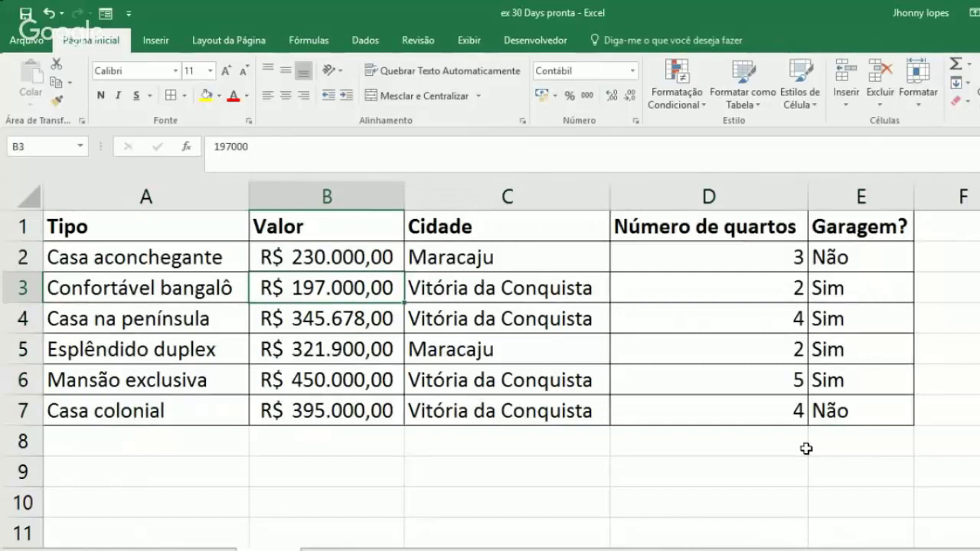
Enter the condition "Casa em vitória da Conquista com 3 quartos ou +, e com garagem" in cell A10.
click(219, 494)
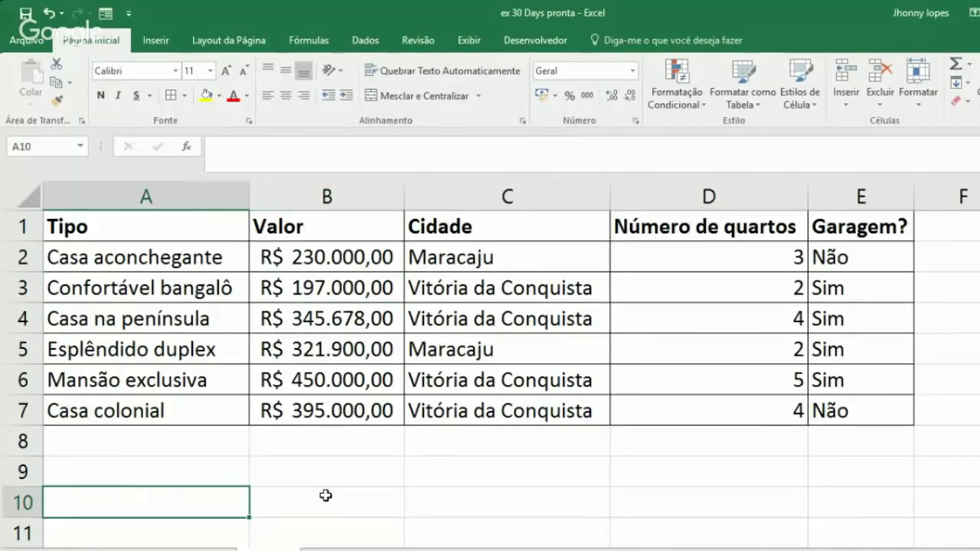
text(Casa)
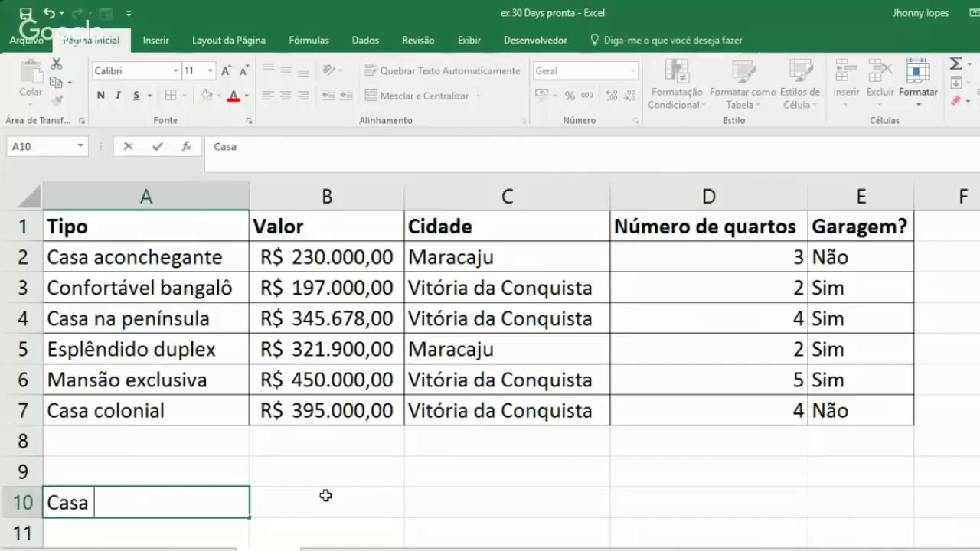
text( em vitó)
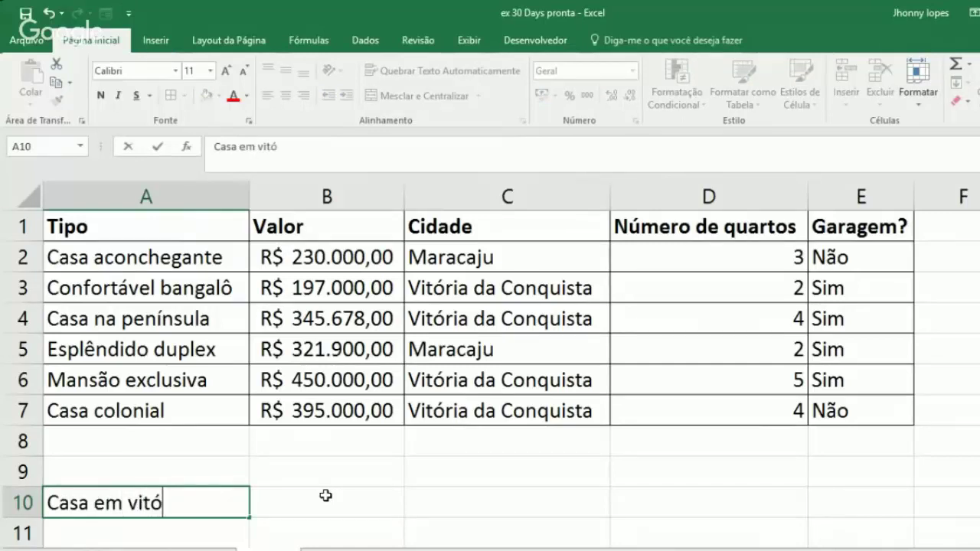
text(ria da Conqui)
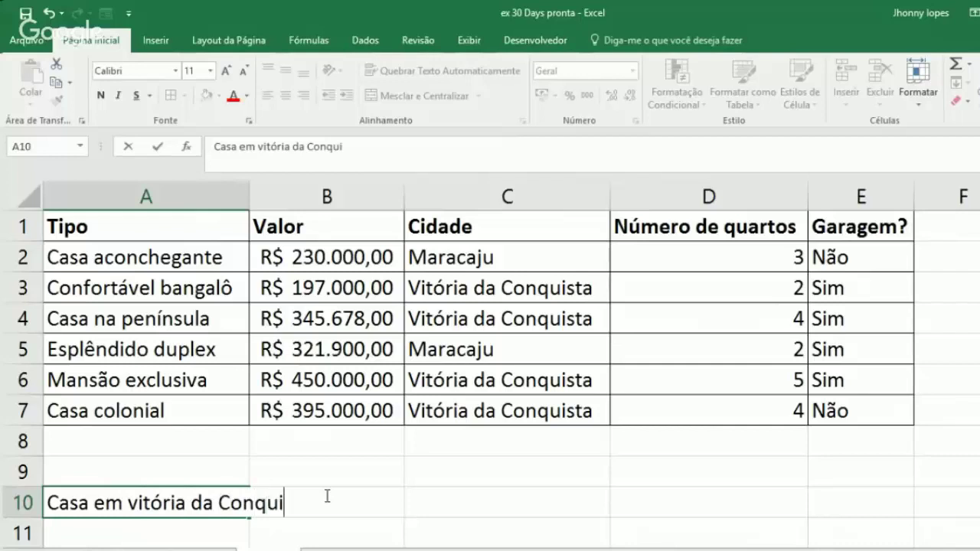
text(sta)
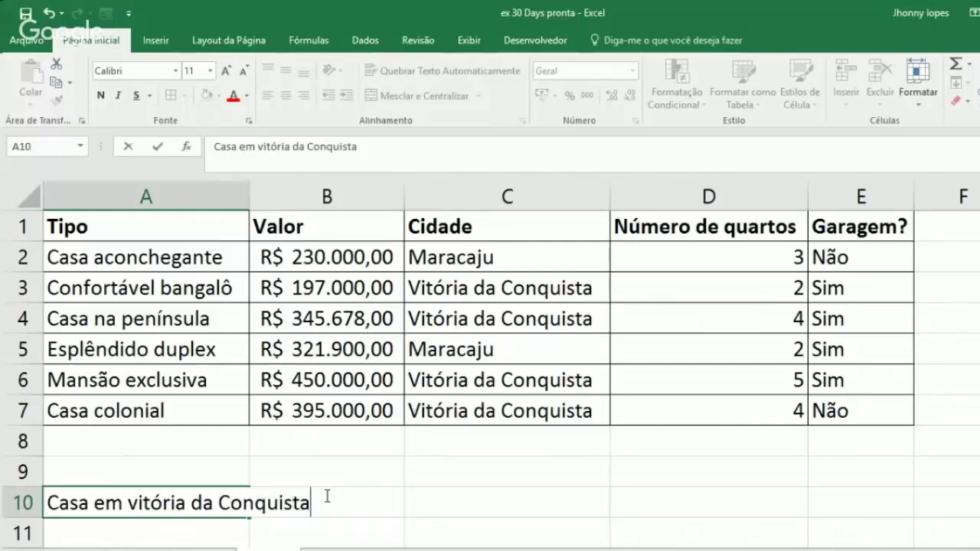
text( com)
text( ma)
key(BackSpace)
key(BackSpace)
key(BackSpace)
key(BackSpace)
text(m 3 quartos ou)
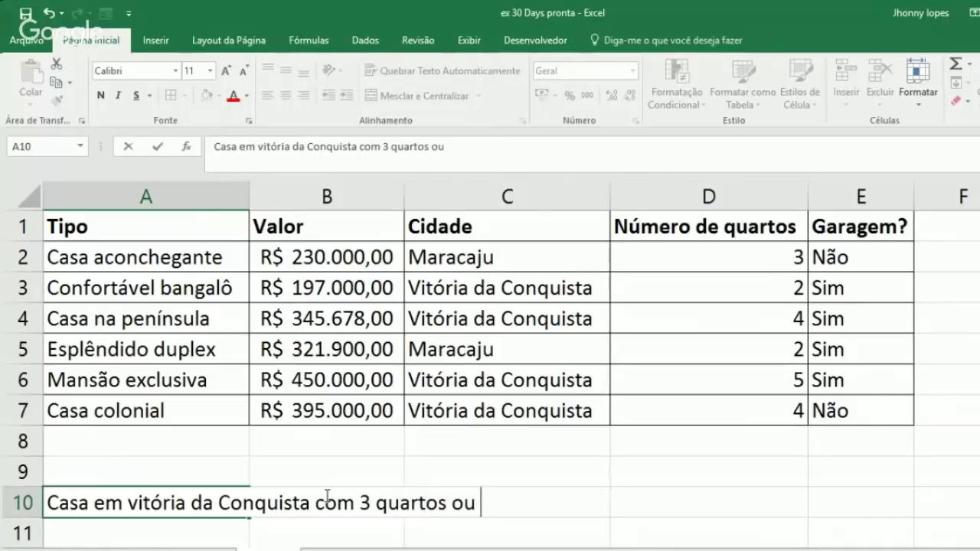
text( +, e com garagem)
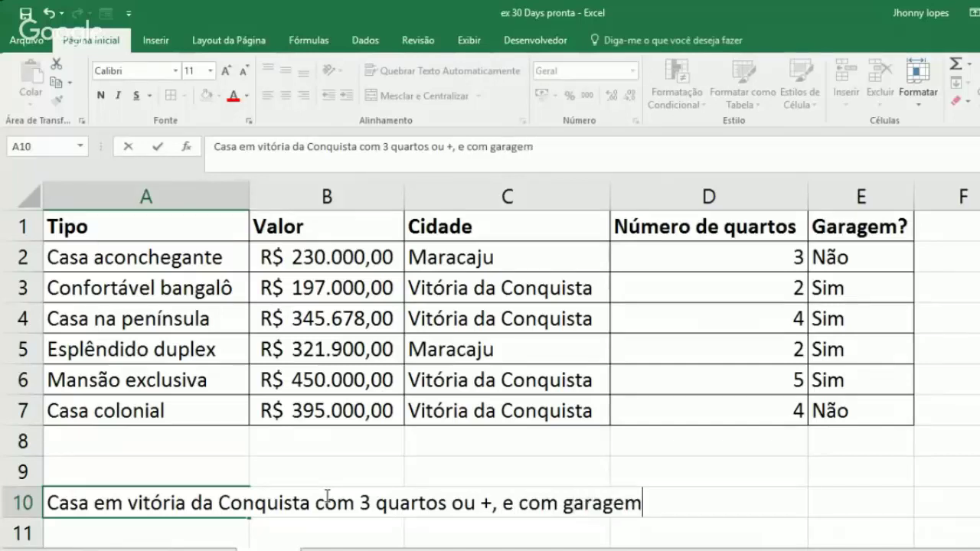
key(Return)
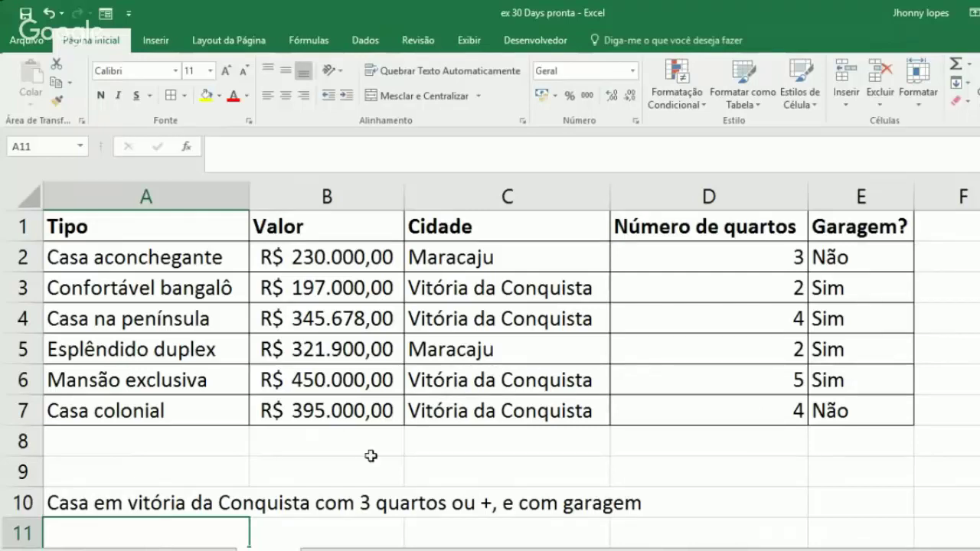
click(122, 506)
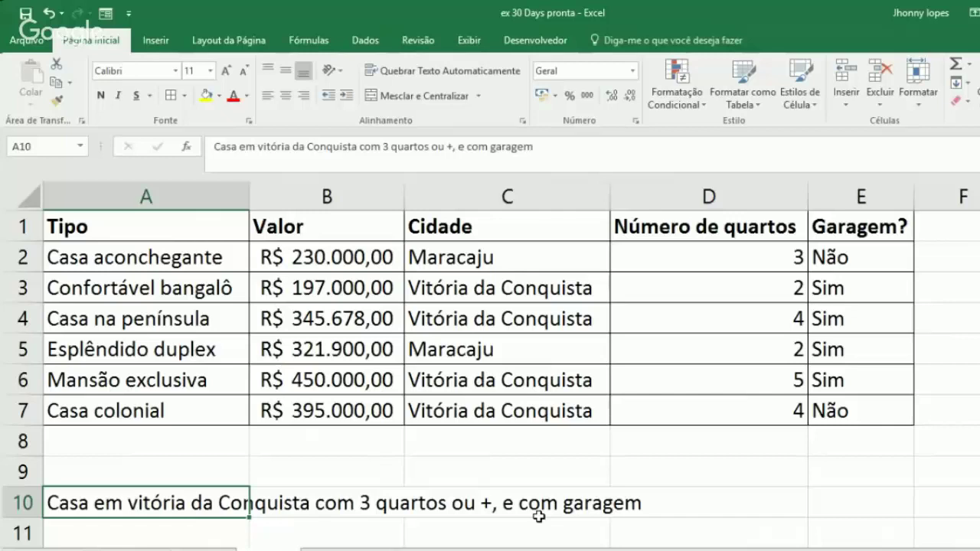
key(ctrl+z)
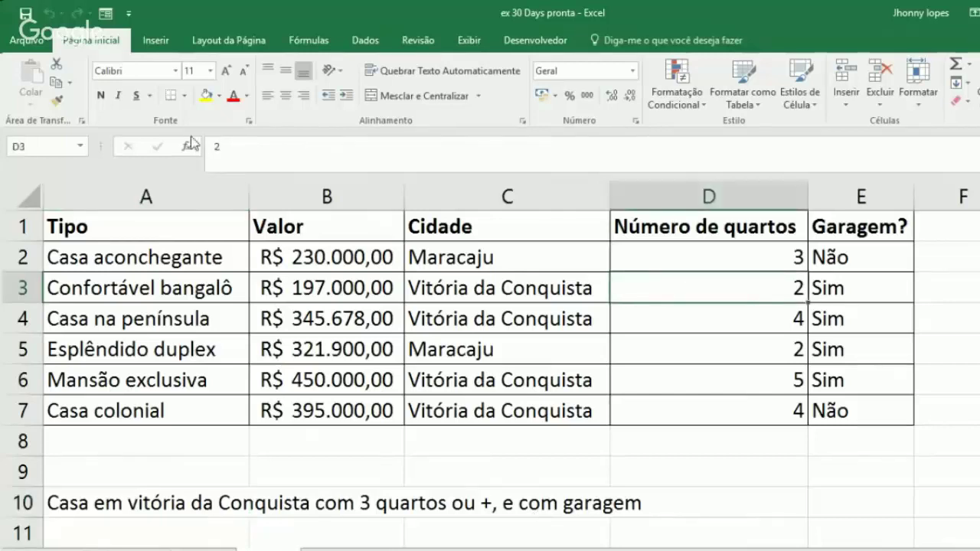
click(580, 452)
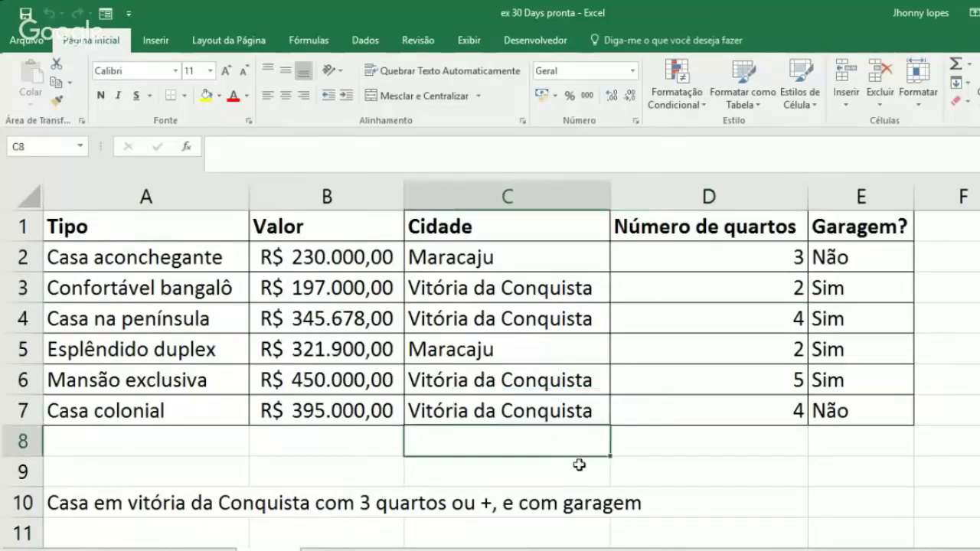
Start a TESTE.F formula in cell C9 and open the help article for that function from its arguments dialog.
click(582, 473)
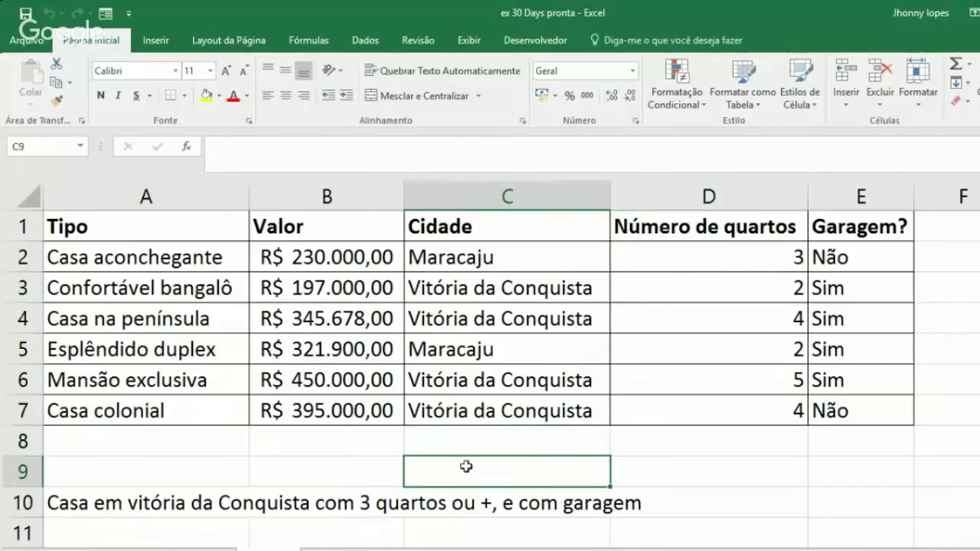
text(=teste)
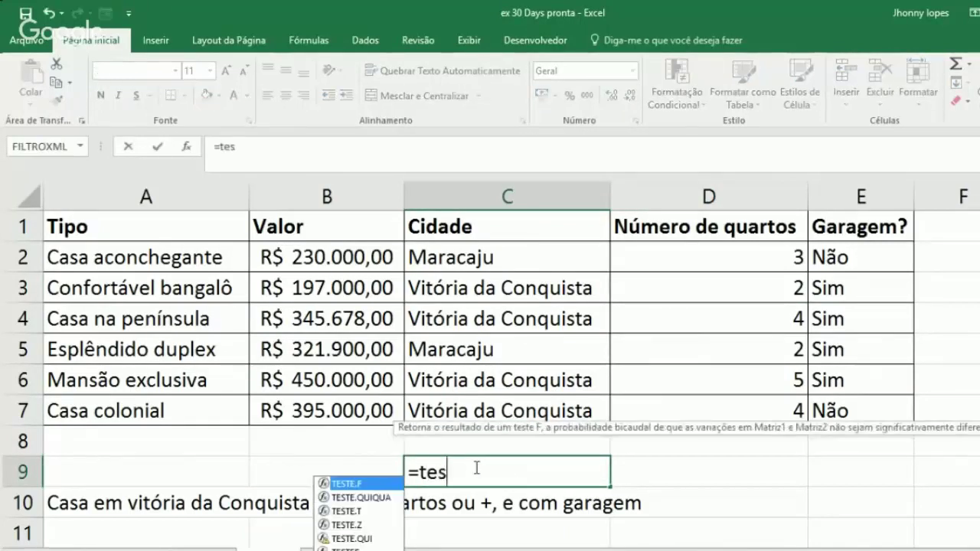
double_click(361, 484)
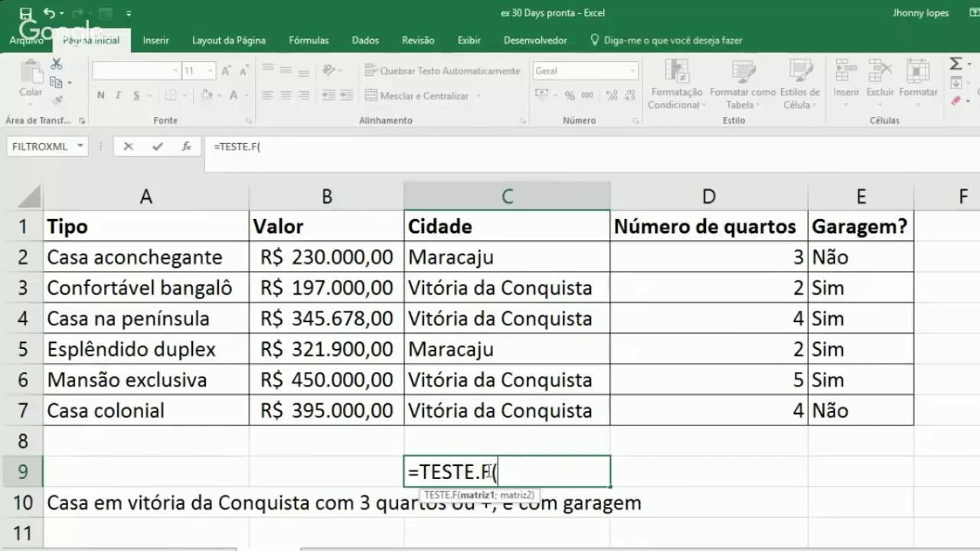
click(186, 147)
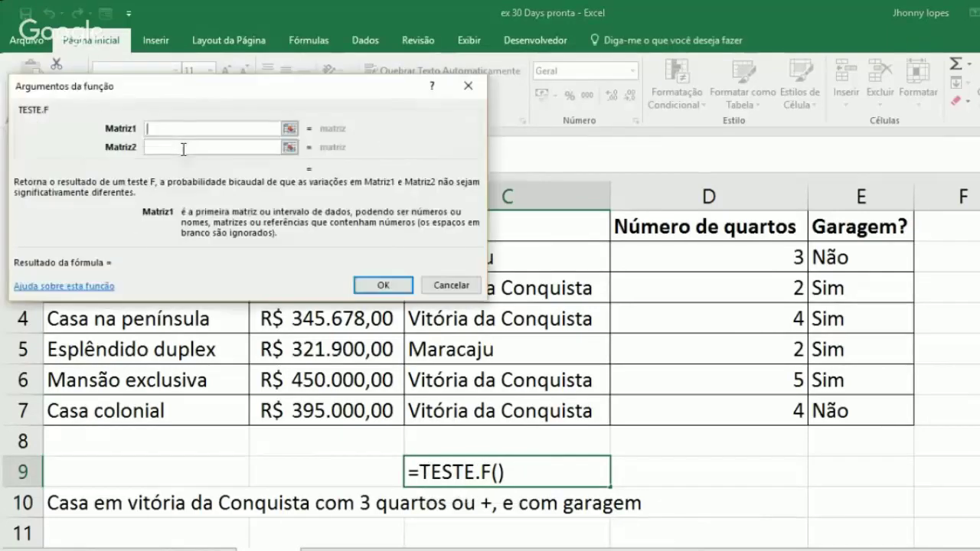
click(54, 289)
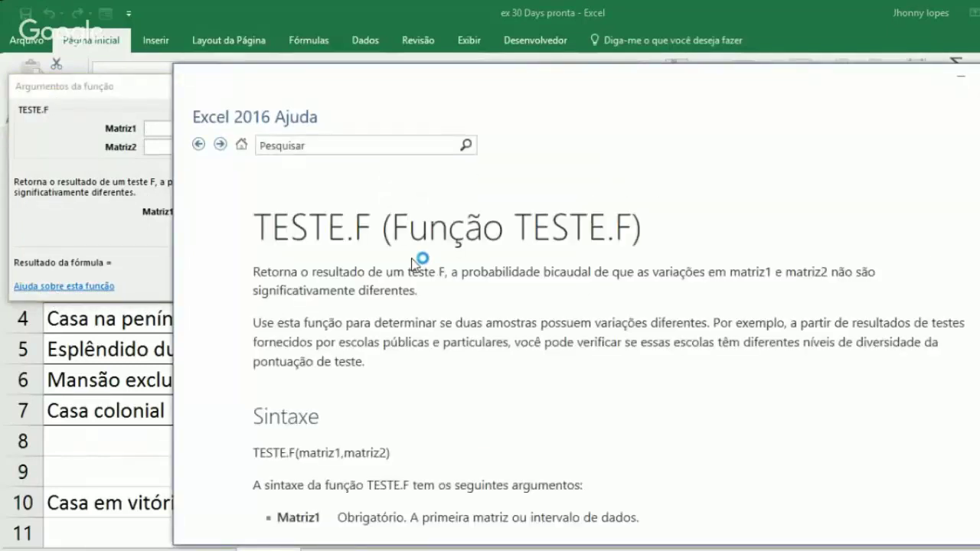
Examine the syntax, comments and example table in the TESTE.F help article.
scroll(419, 260, down, 3)
drag(277, 348, 317, 355)
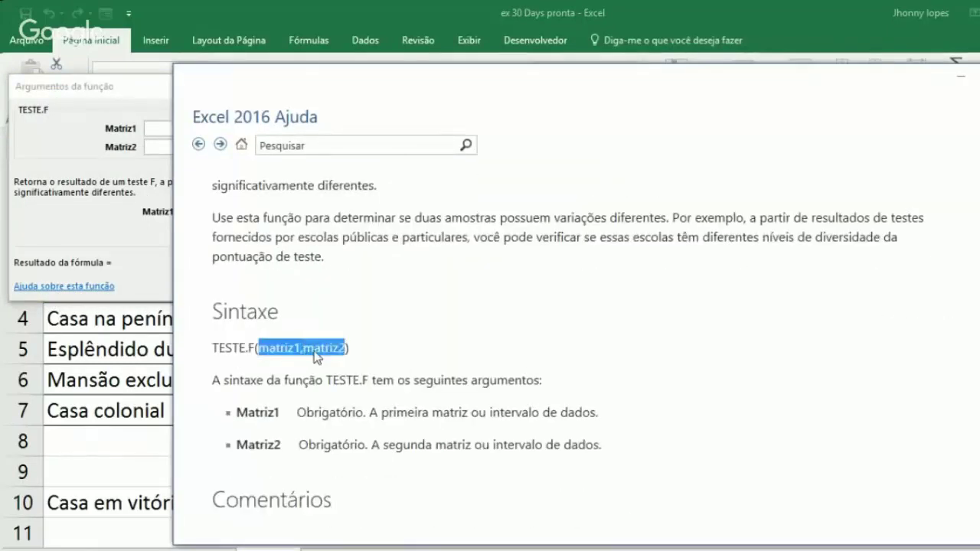
scroll(317, 355, down, 5)
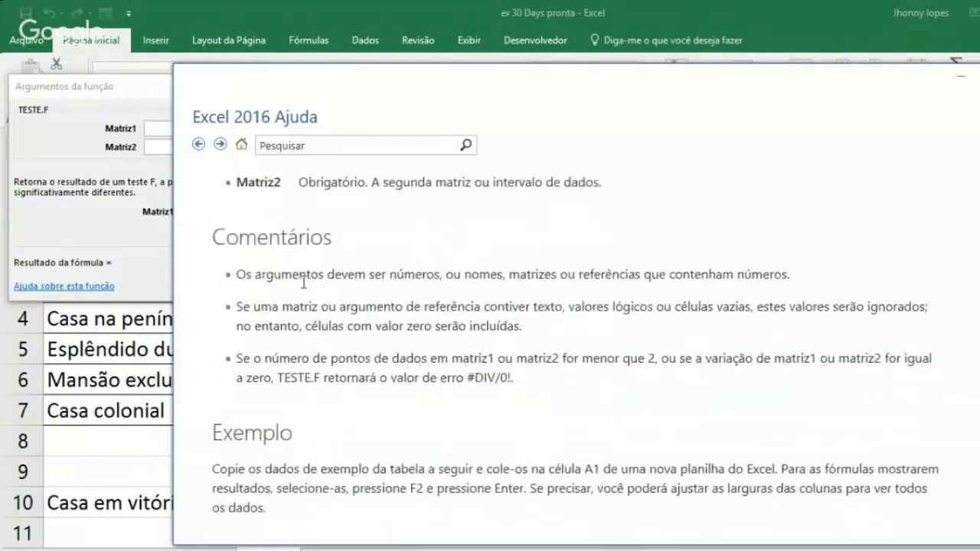
scroll(403, 324, down, 6)
scroll(398, 412, down, 1)
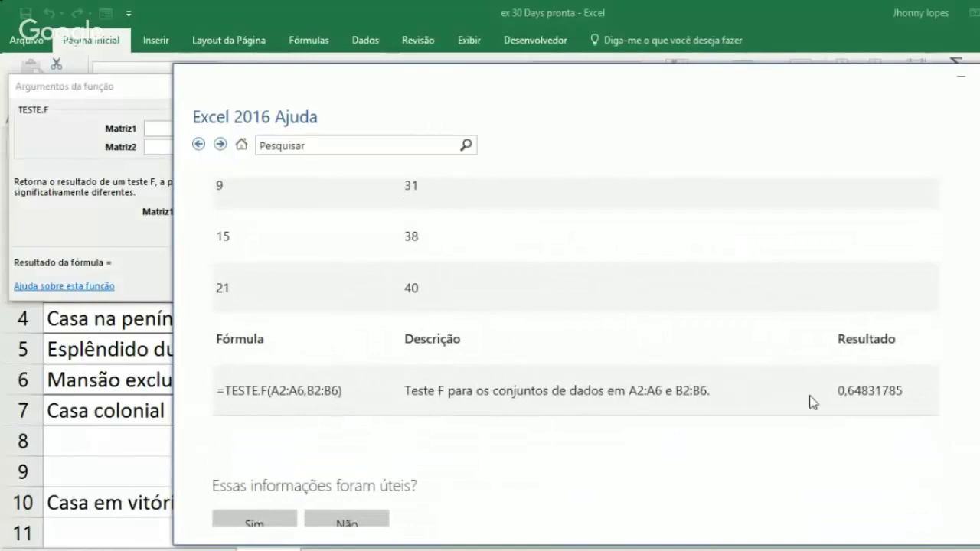
scroll(723, 311, up, 6)
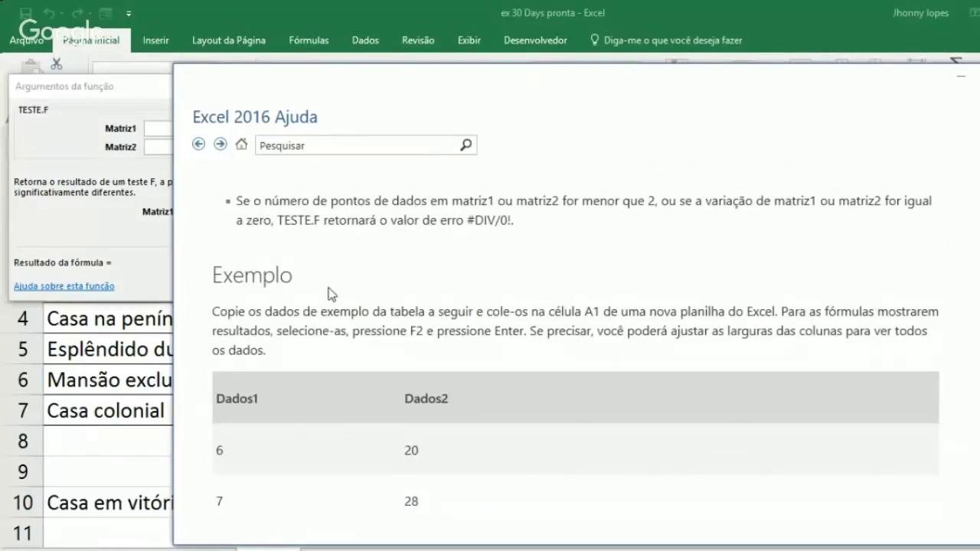
drag(360, 304, 358, 301)
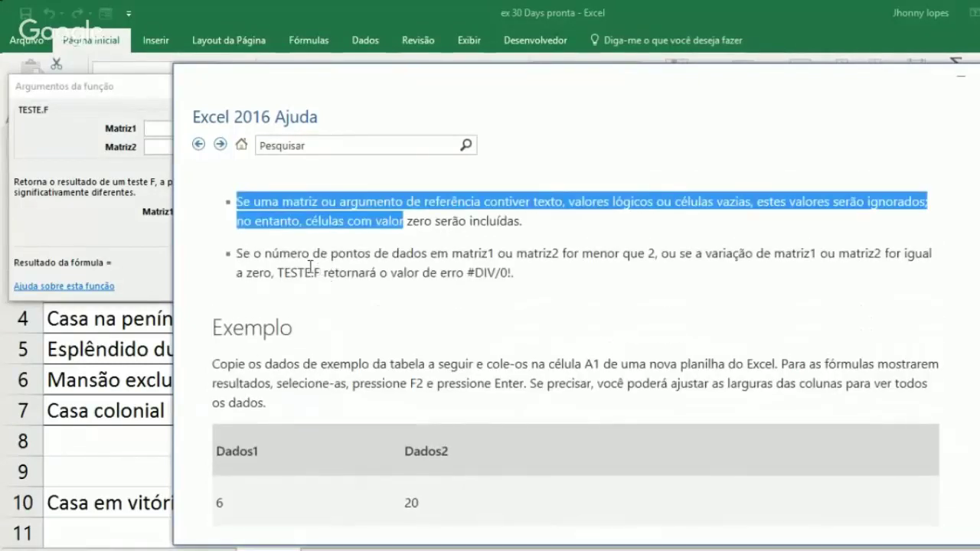
Review the TESTE.F article's arguments and example data, close the help, and cancel the unfinished formula in cell C9.
scroll(316, 273, up, 8)
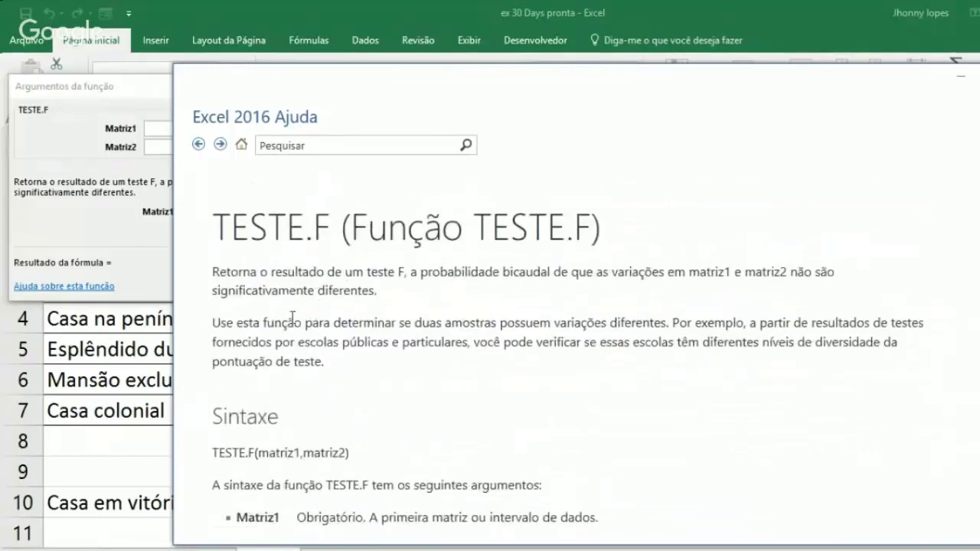
double_click(379, 234)
scroll(379, 240, down, 8)
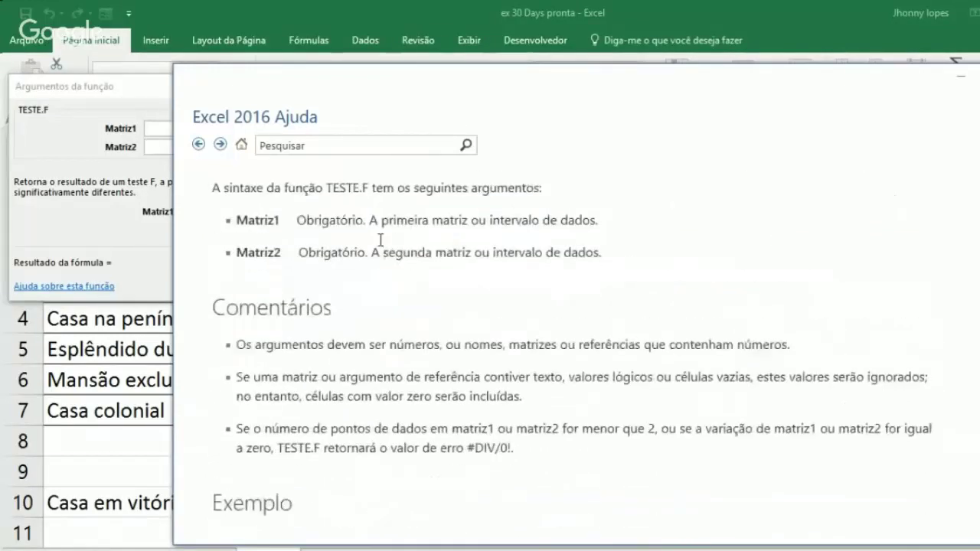
scroll(379, 240, down, 4)
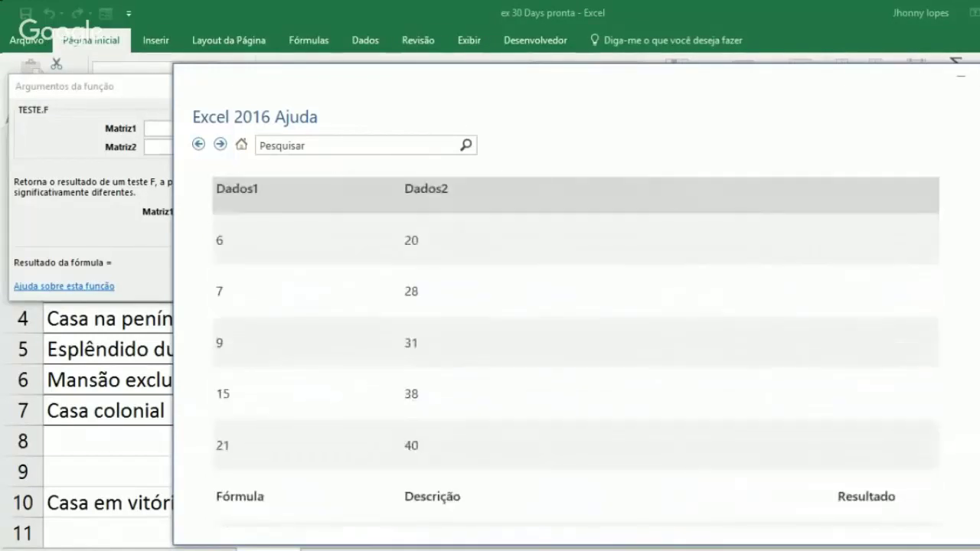
key(alt+F4)
click(512, 470)
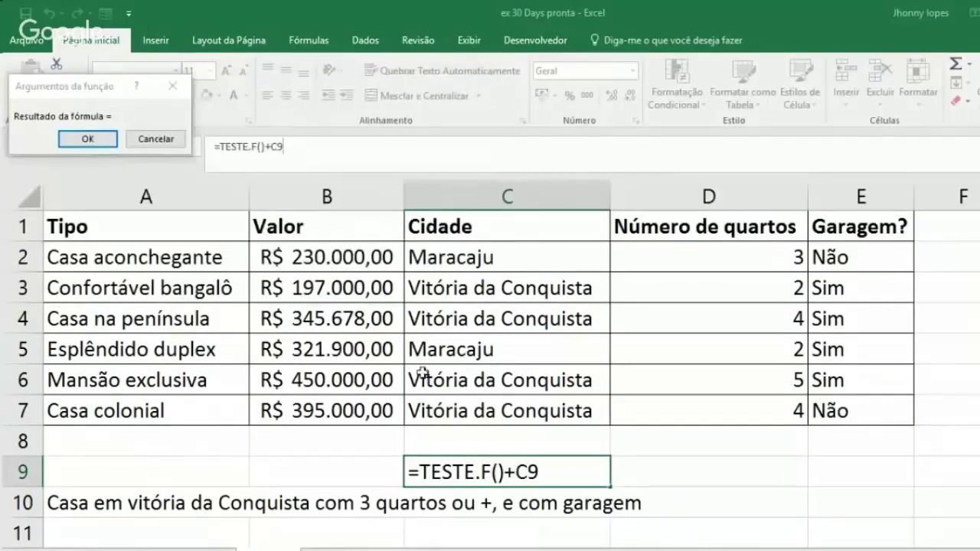
click(156, 139)
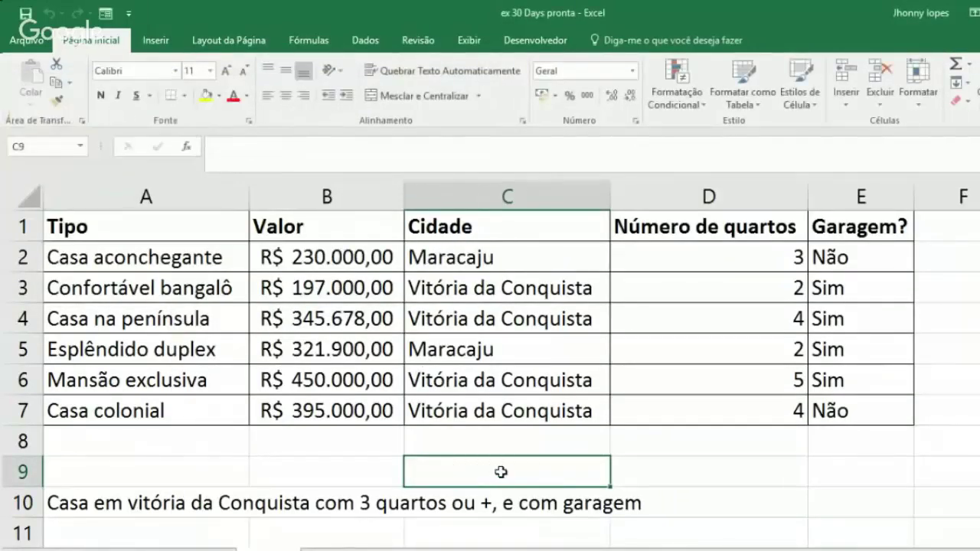
Start a TESTE.QUIQUA formula in cell C9 and open that function's help article from its arguments dialog.
text(=teste)
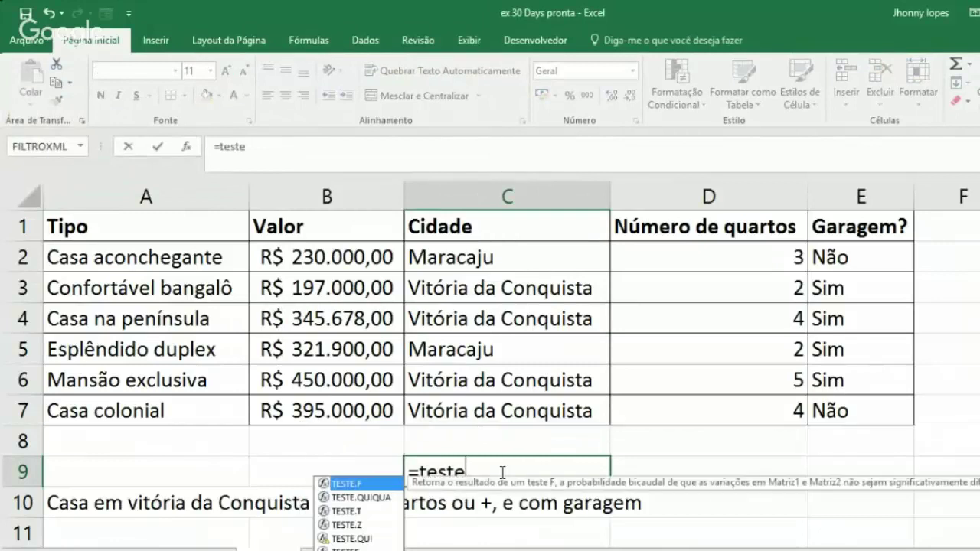
click(364, 497)
double_click(364, 498)
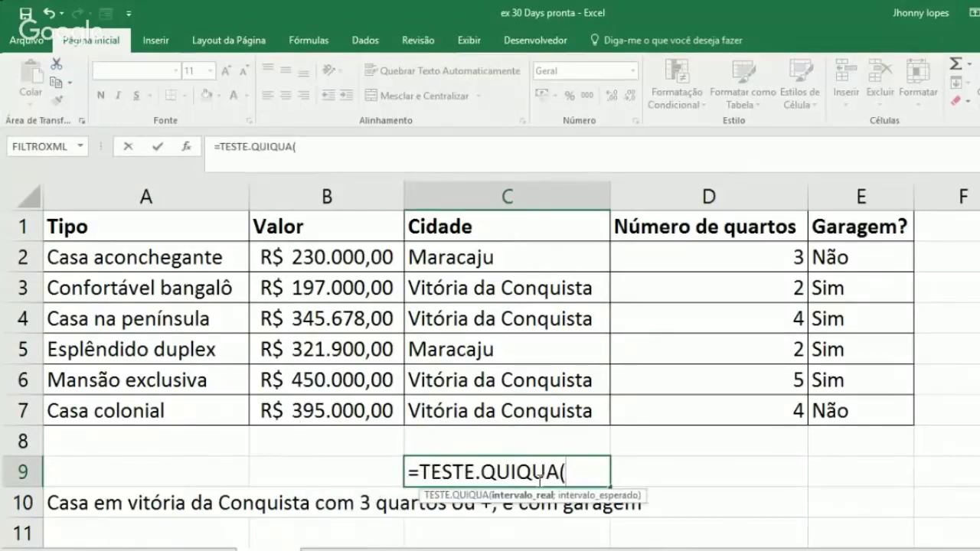
click(186, 145)
click(77, 213)
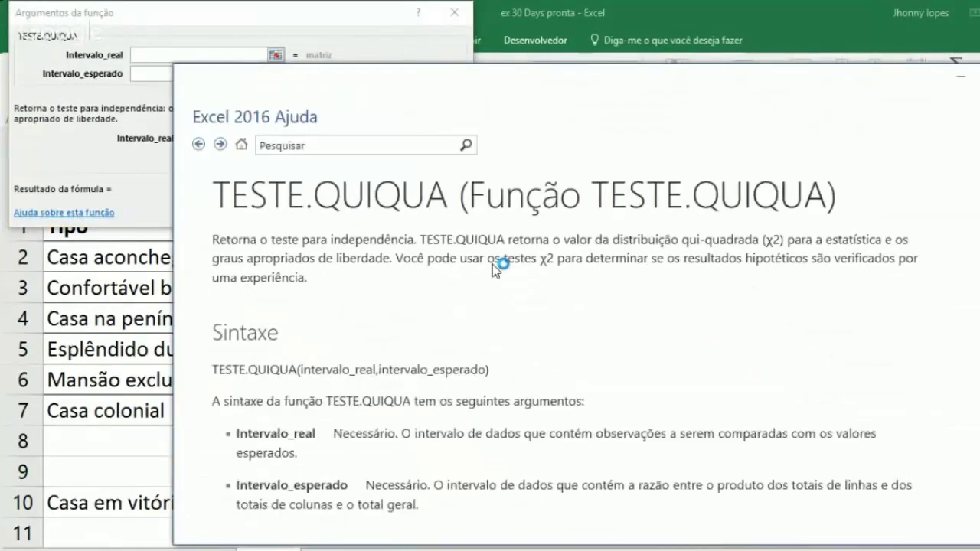
Examine the comments, the χ2 equation with its variable definitions, and the example table in the TESTE.QUIQUA help article.
scroll(493, 266, down, 5)
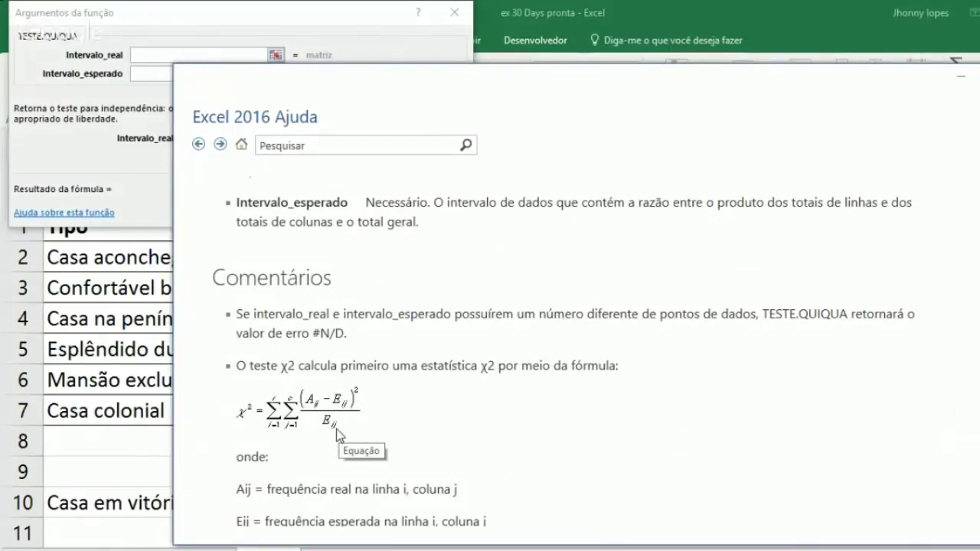
scroll(290, 403, down, 2)
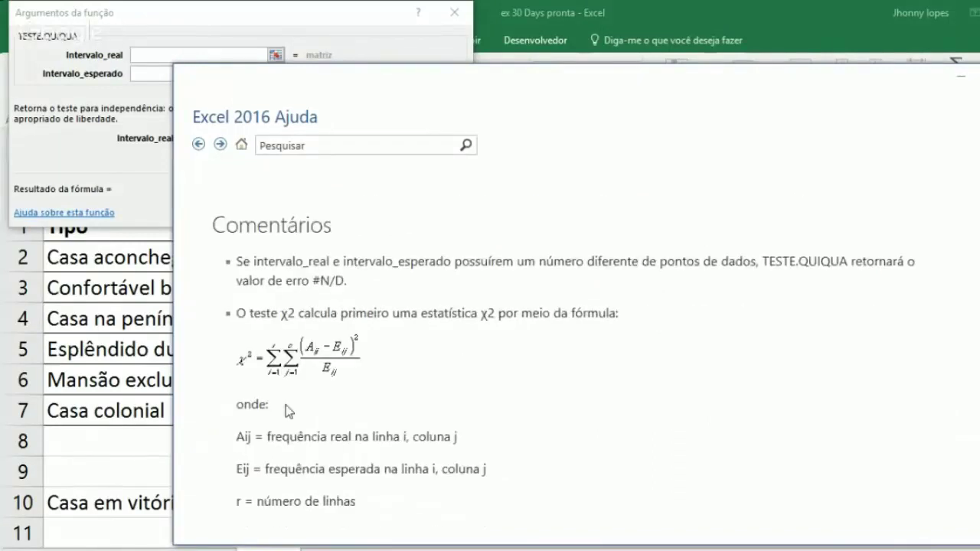
drag(282, 384, 322, 385)
drag(303, 417, 327, 420)
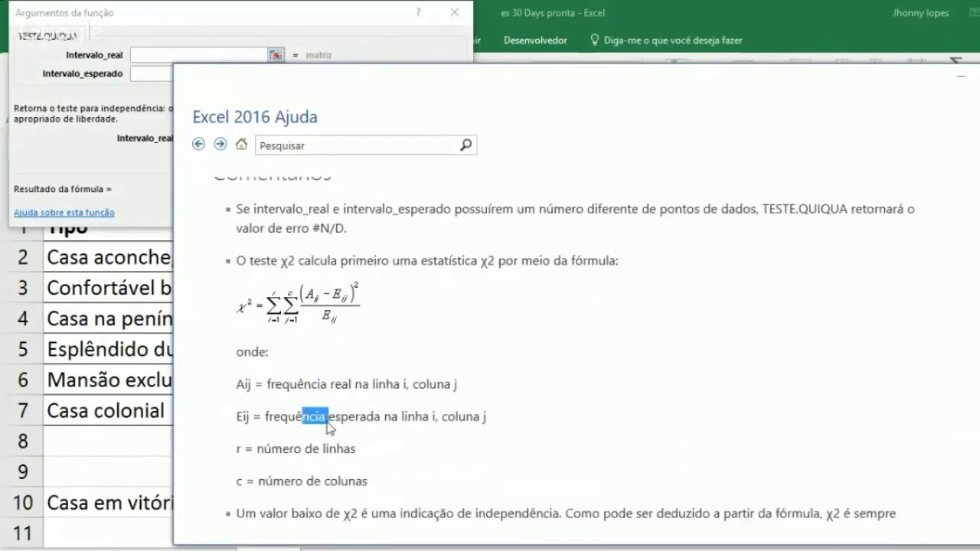
drag(285, 450, 307, 450)
scroll(308, 450, down, 4)
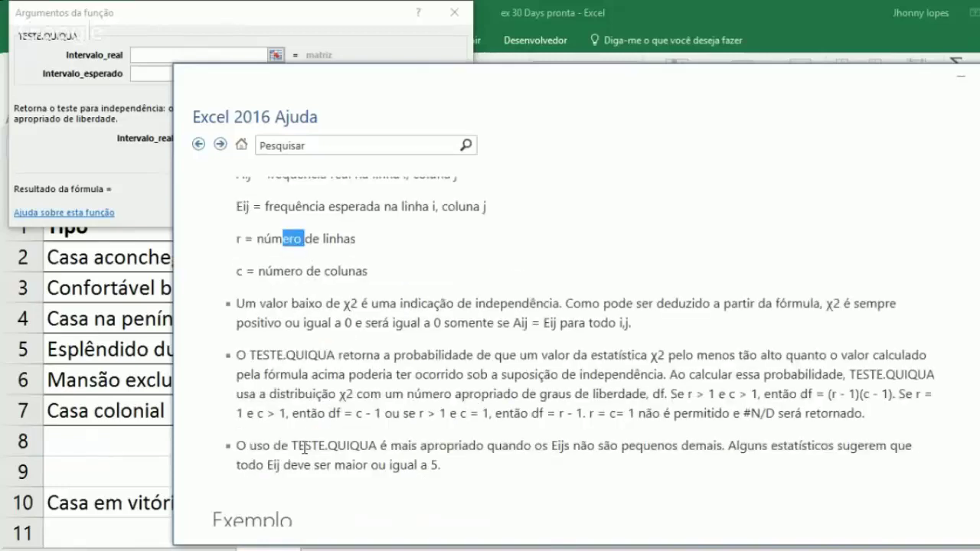
drag(339, 304, 346, 307)
scroll(346, 308, down, 6)
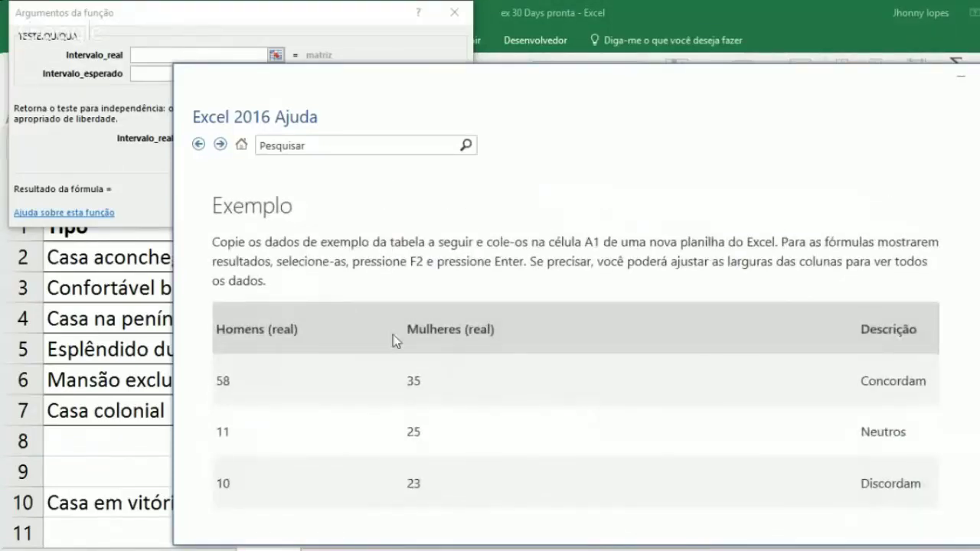
scroll(506, 363, down, 7)
scroll(506, 363, down, 3)
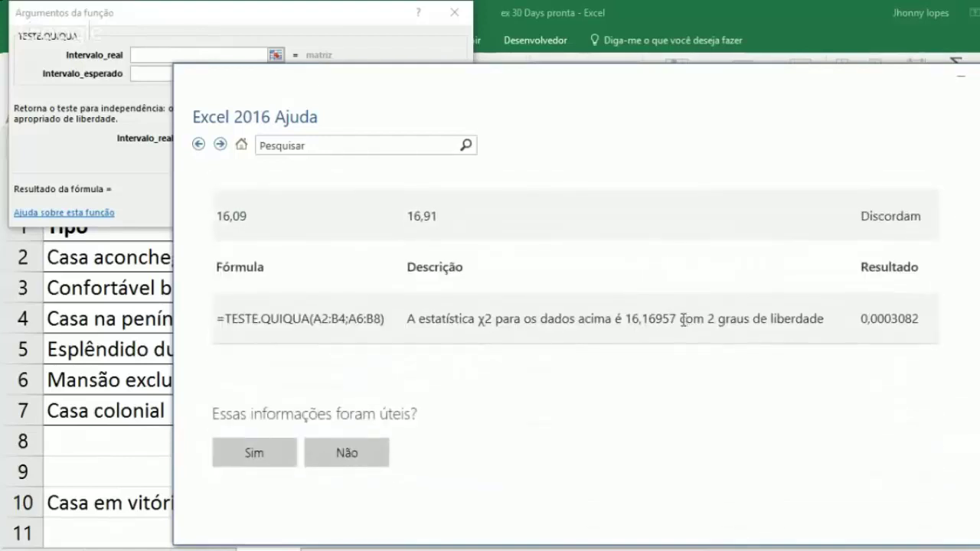
scroll(660, 322, up, 2)
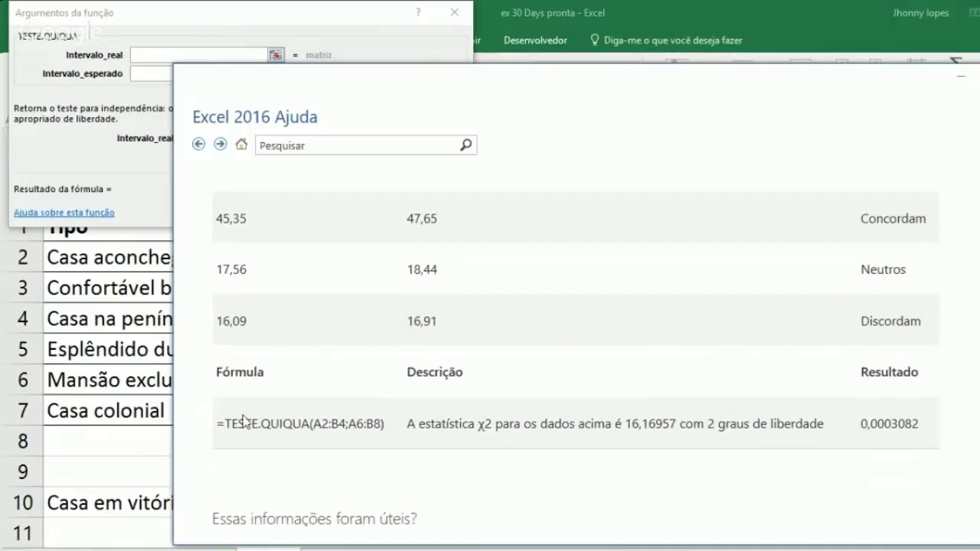
drag(270, 423, 280, 424)
scroll(282, 426, up, 6)
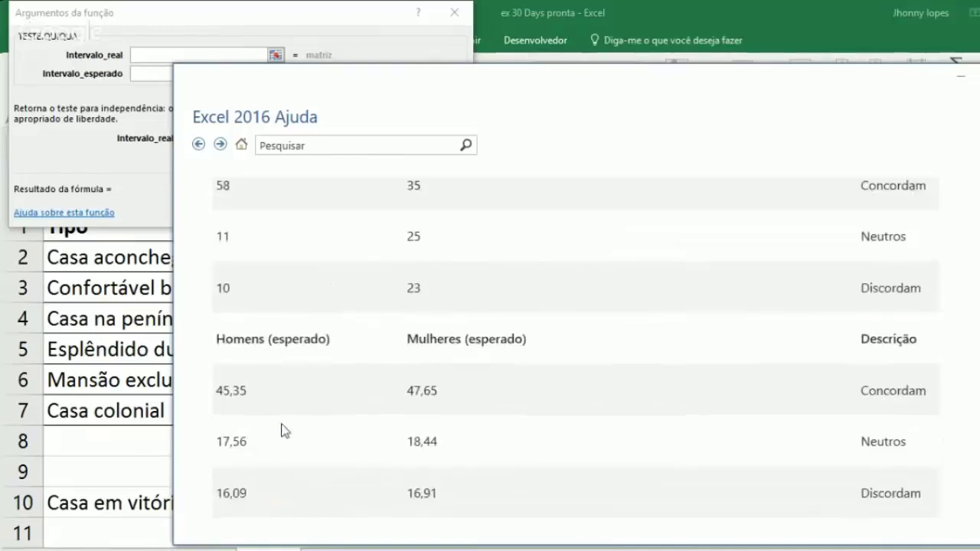
scroll(281, 430, up, 3)
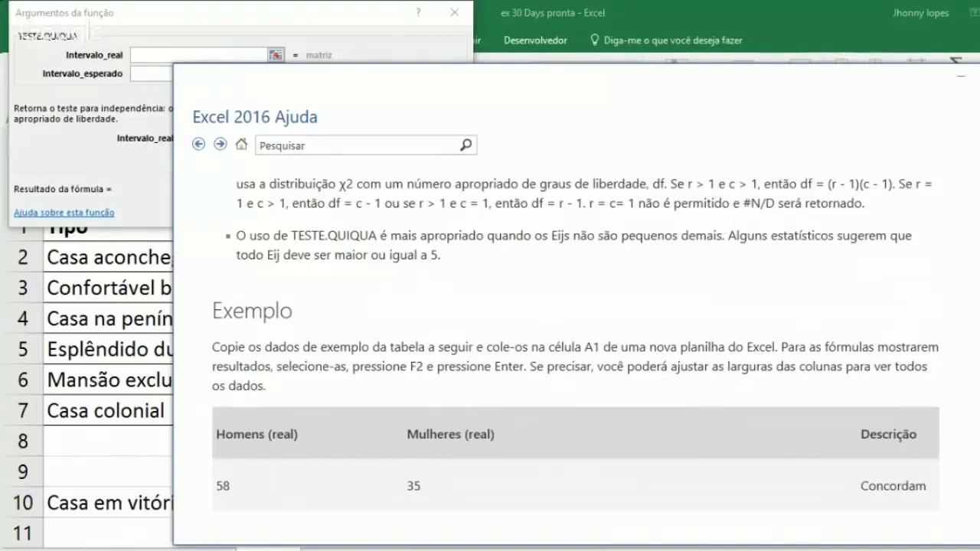
Close the TESTE.QUIQUA help article and cancel the unfinished formula in cell C9.
click(979, 75)
click(418, 213)
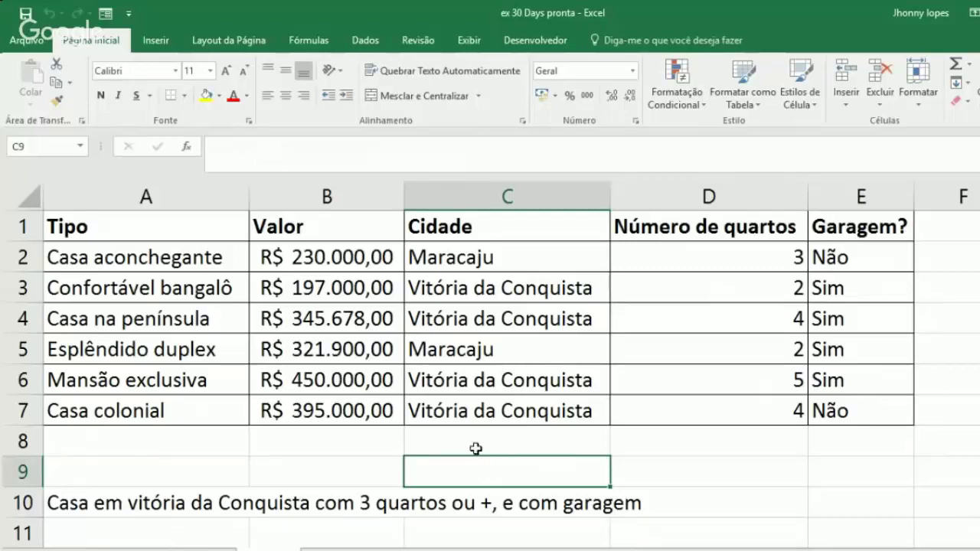
click(470, 444)
click(355, 443)
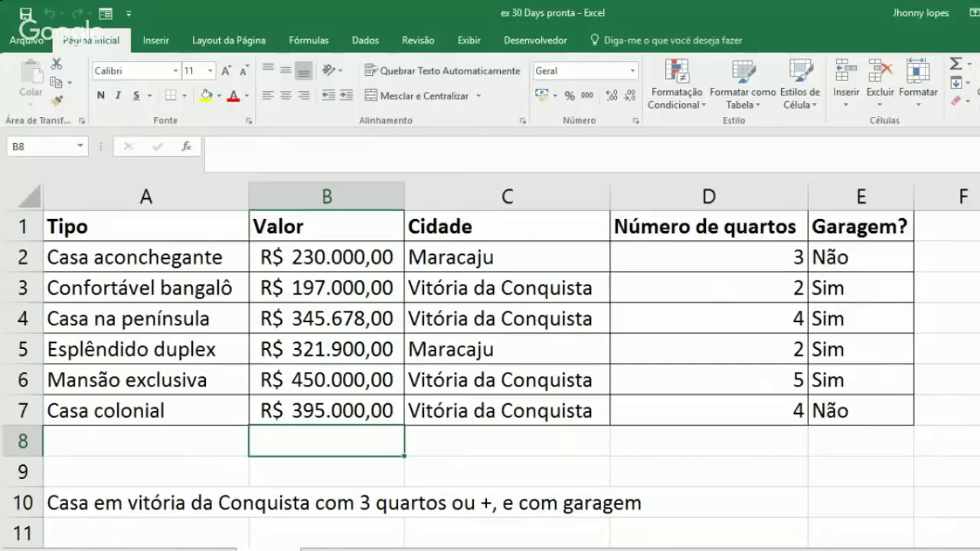
Add the column header "Média" in cell F1.
click(933, 226)
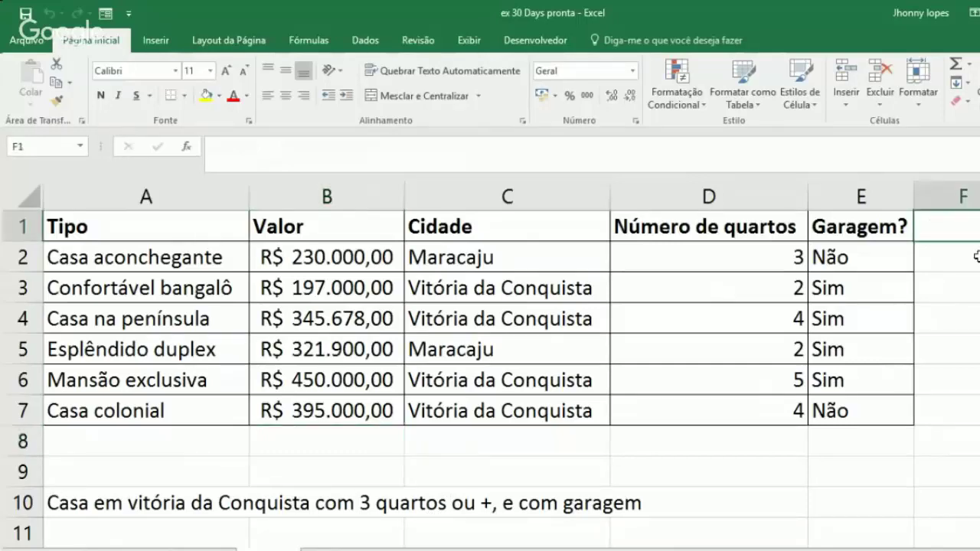
text(Média)
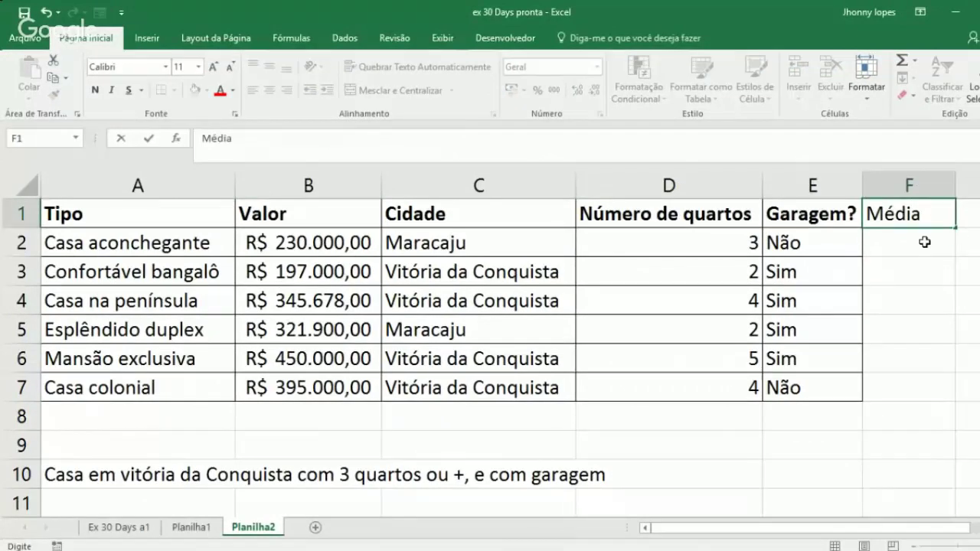
key(Return)
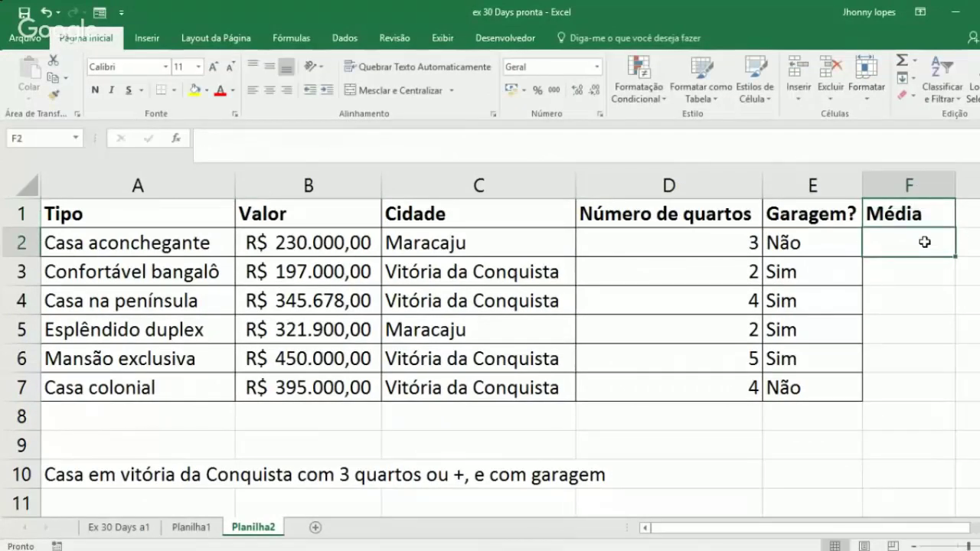
Calculate the average of all house values in cell F2 with the formula =MÉDIA(B2:B7).
text(=média()
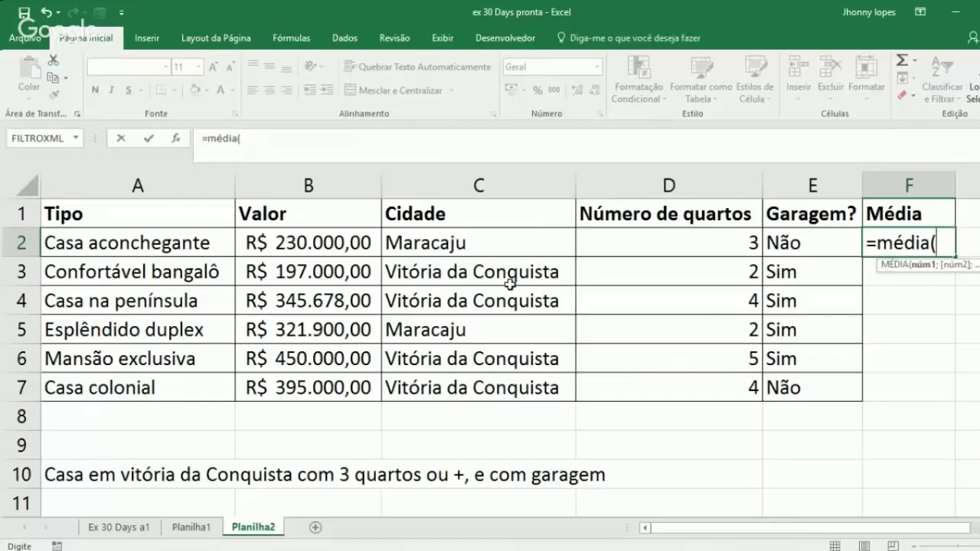
drag(321, 240, 320, 383)
key(Return)
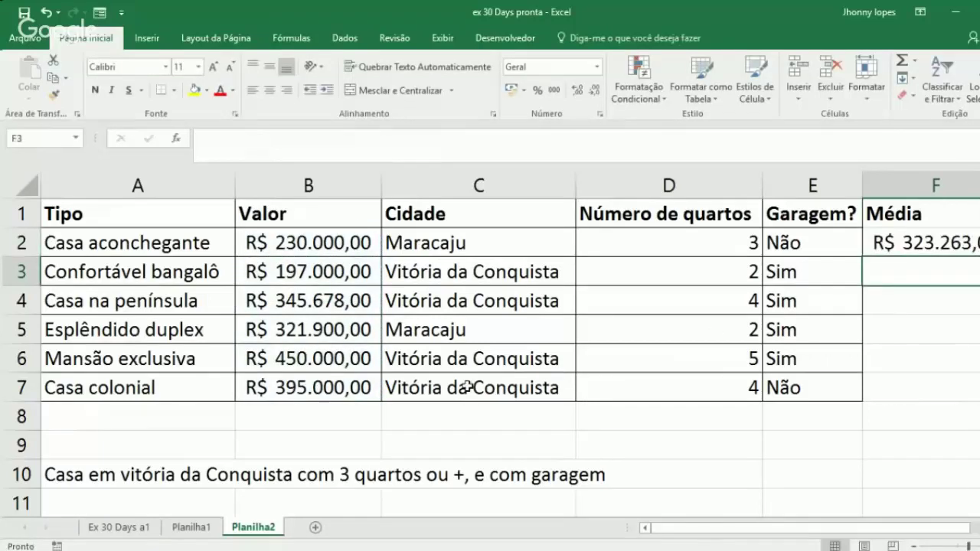
click(918, 243)
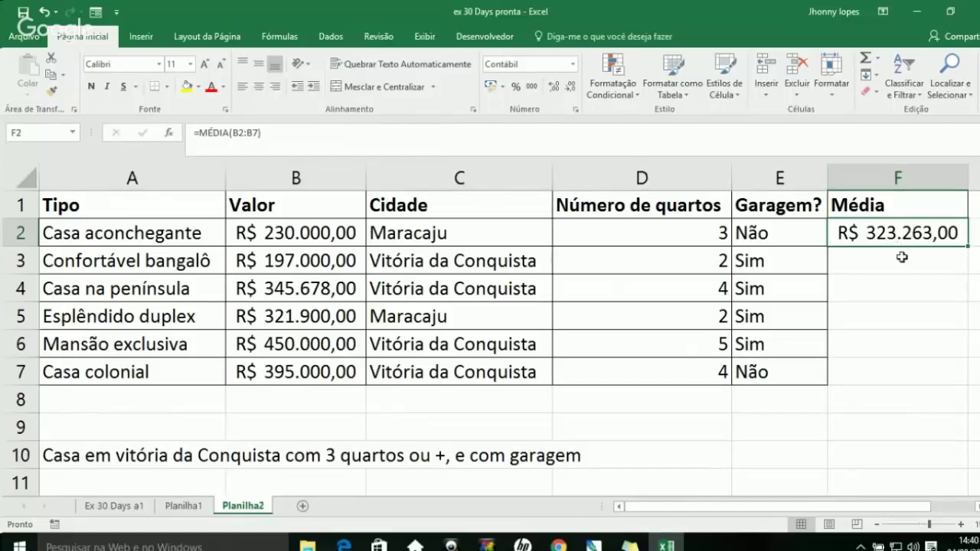
Average the Vitória da Conquista house values in cell F3 with the formula =MÉDIASE(C2:C7;"Vitória da Conquista";B2:B7).
click(877, 269)
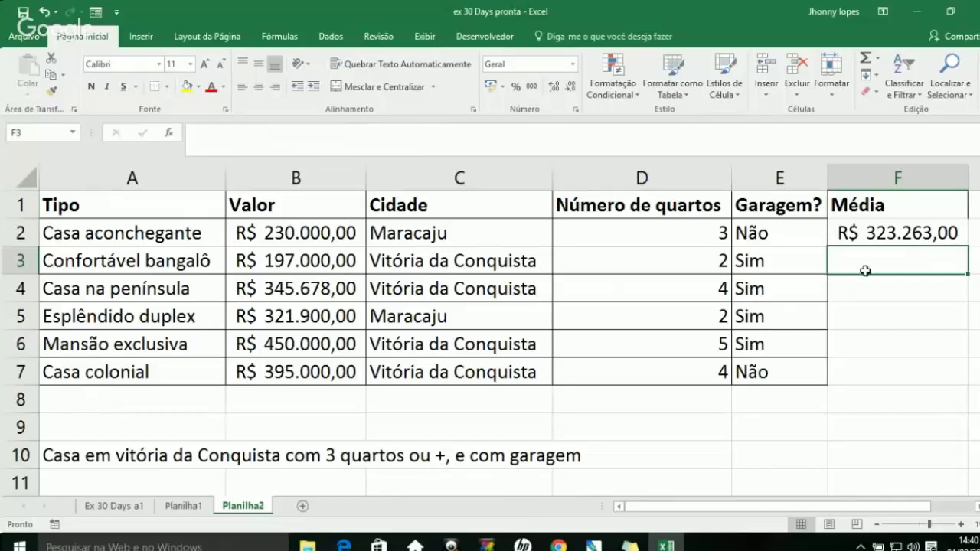
text(=médiase)
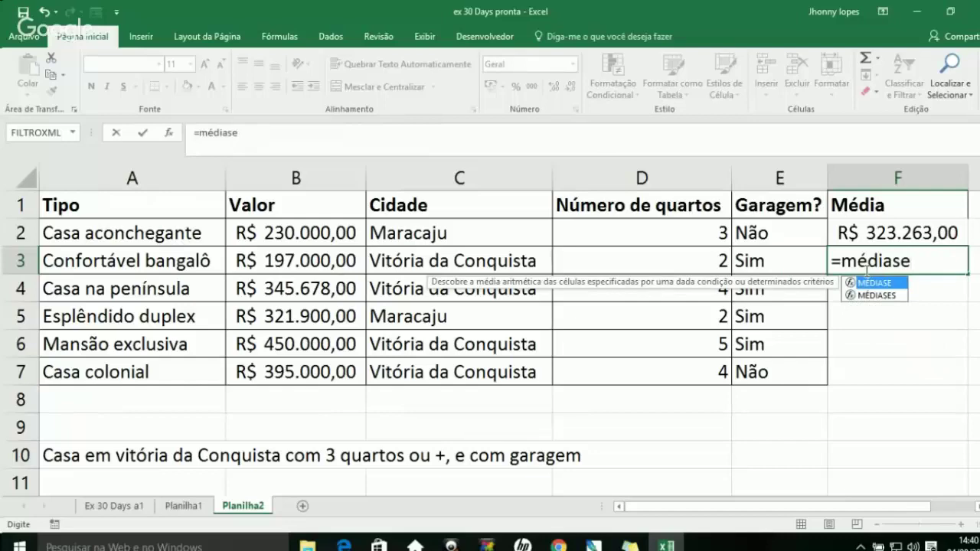
text(()
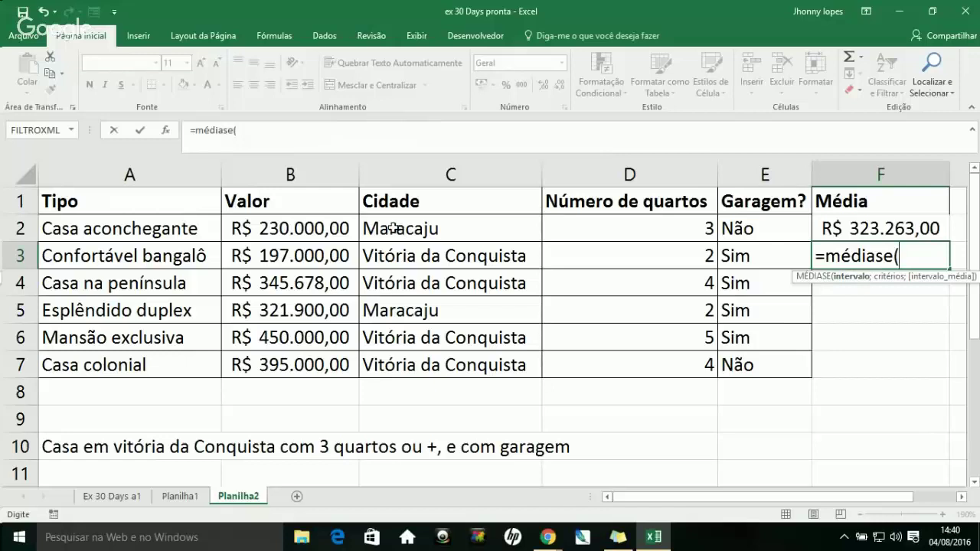
drag(392, 227, 392, 364)
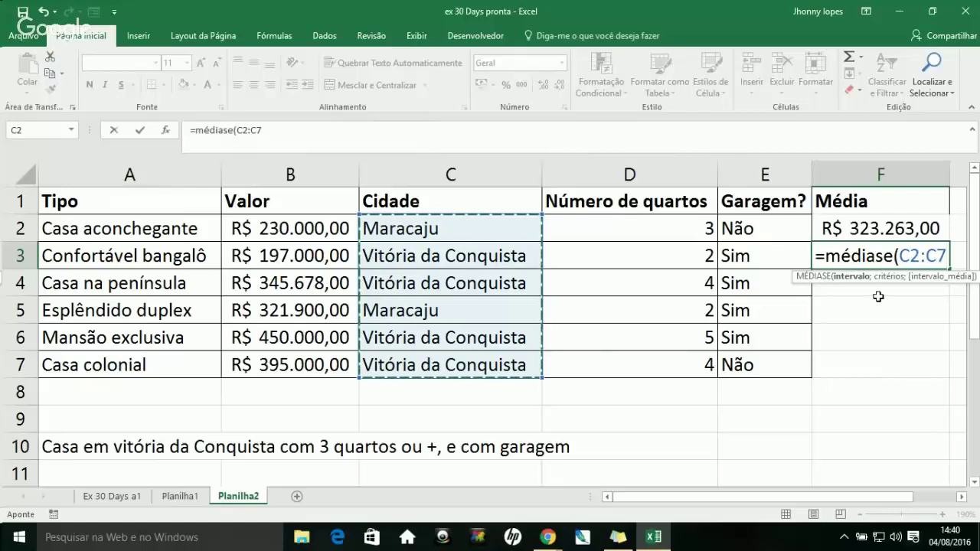
text(;)
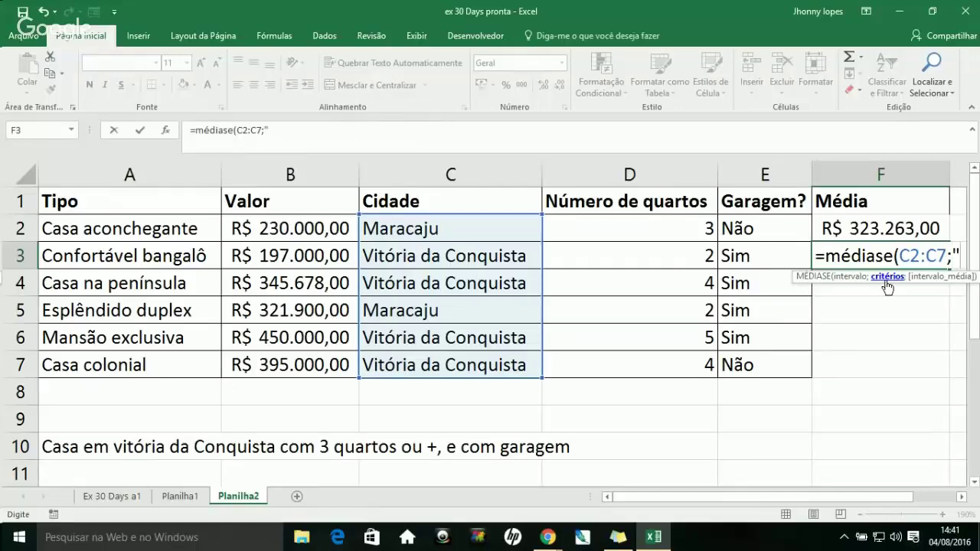
scroll(967, 500, right, 2)
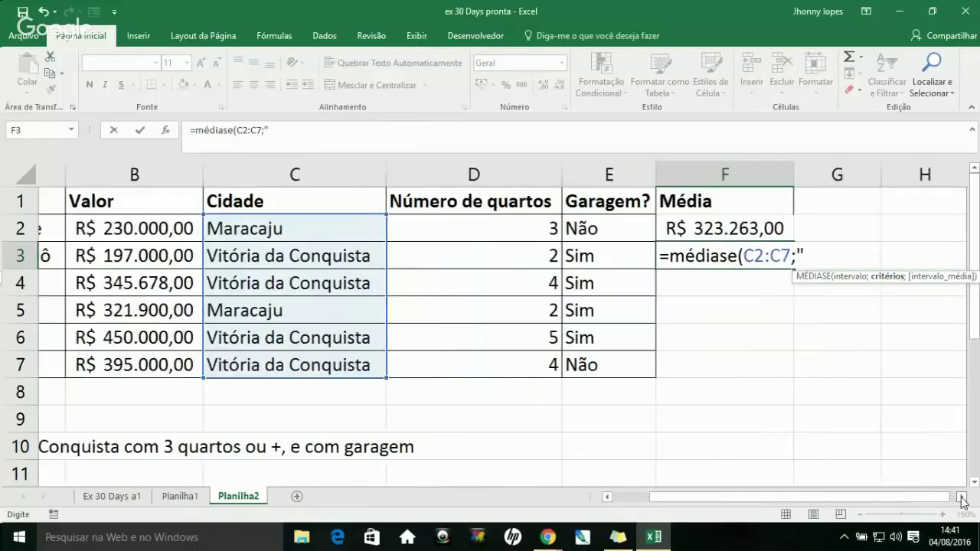
text(V)
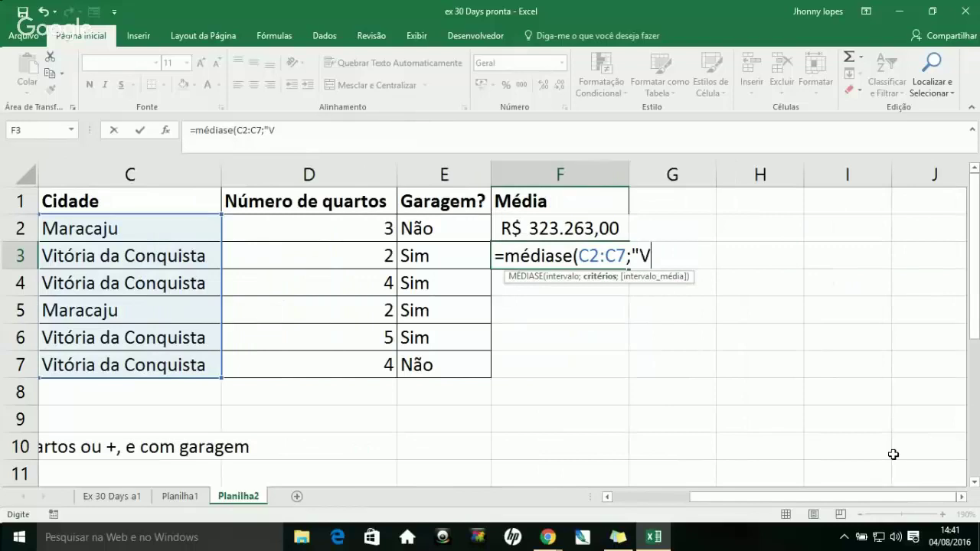
text(itória da)
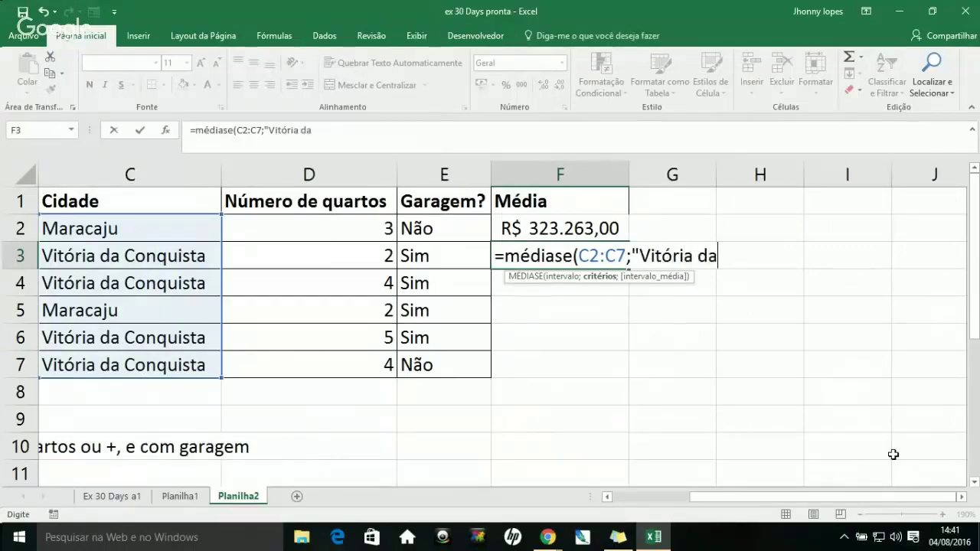
text( Conquista")
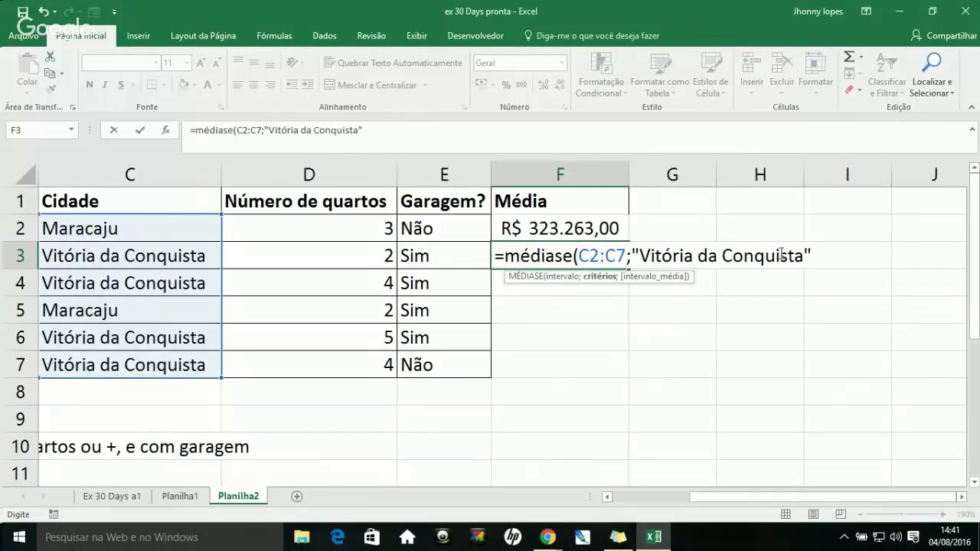
text(;)
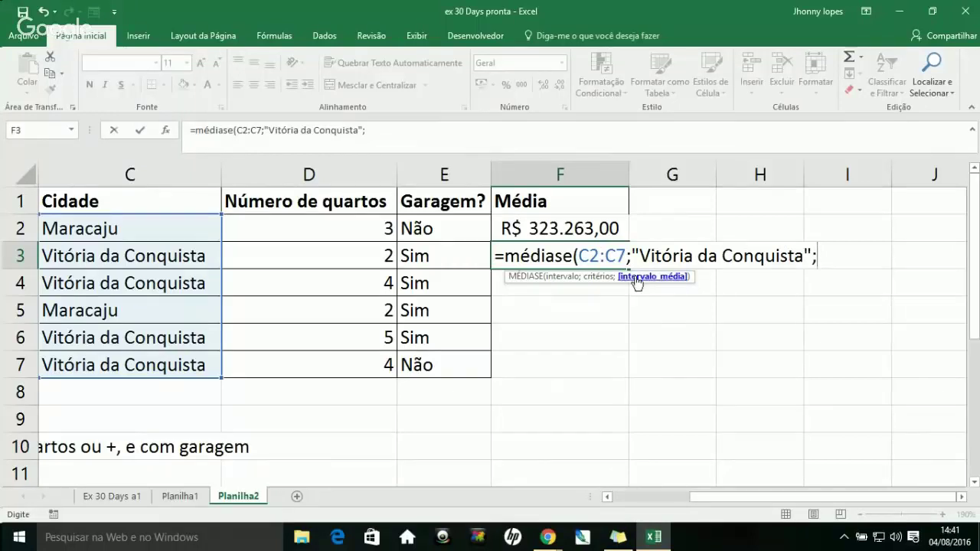
drag(918, 498, 885, 504)
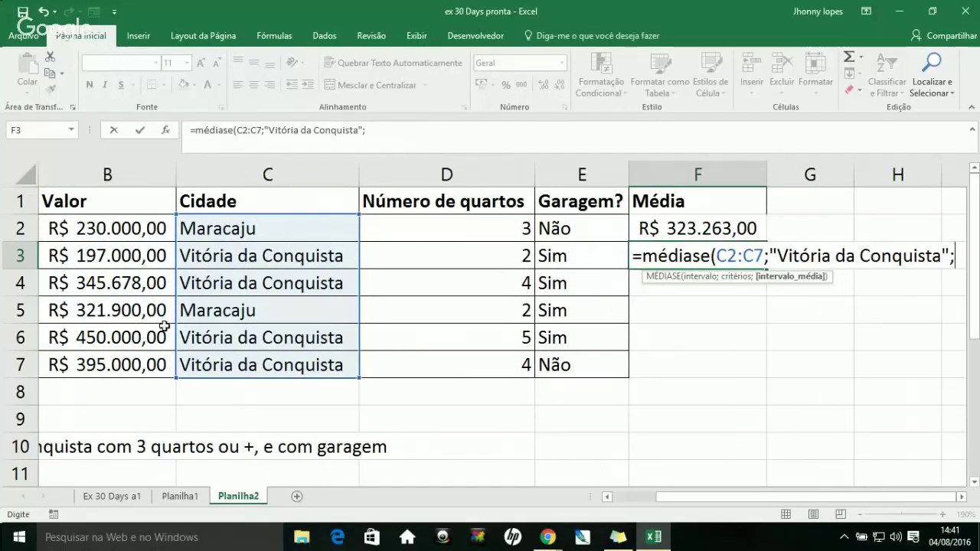
drag(105, 230, 96, 360)
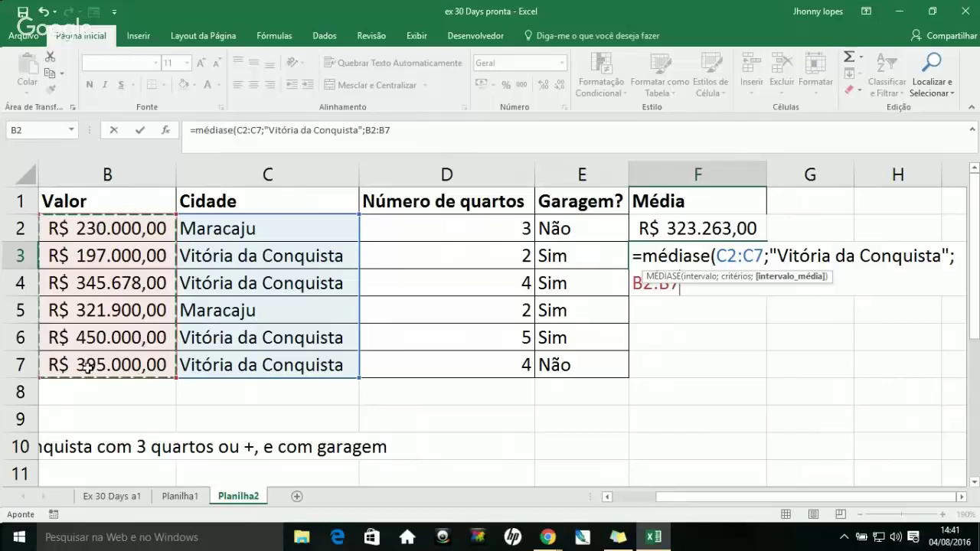
text())
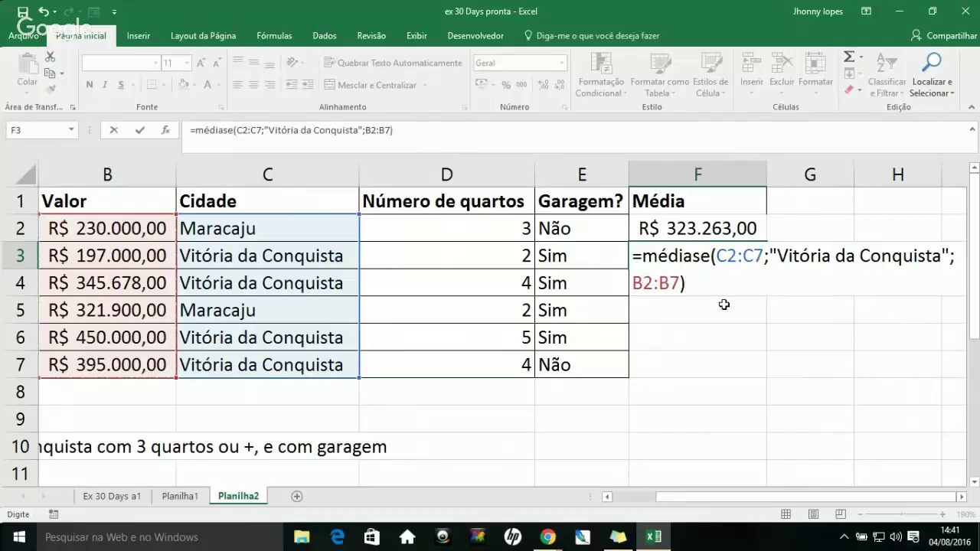
key(Return)
Apply the accounting number format (Contábil) to cell F3 and review the ranges used in its MÉDIASE formula.
click(720, 261)
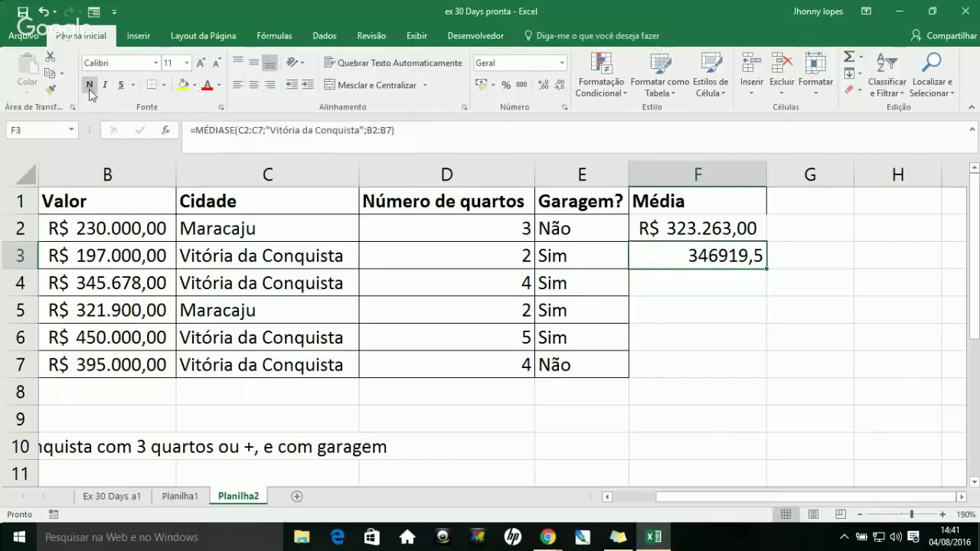
click(469, 85)
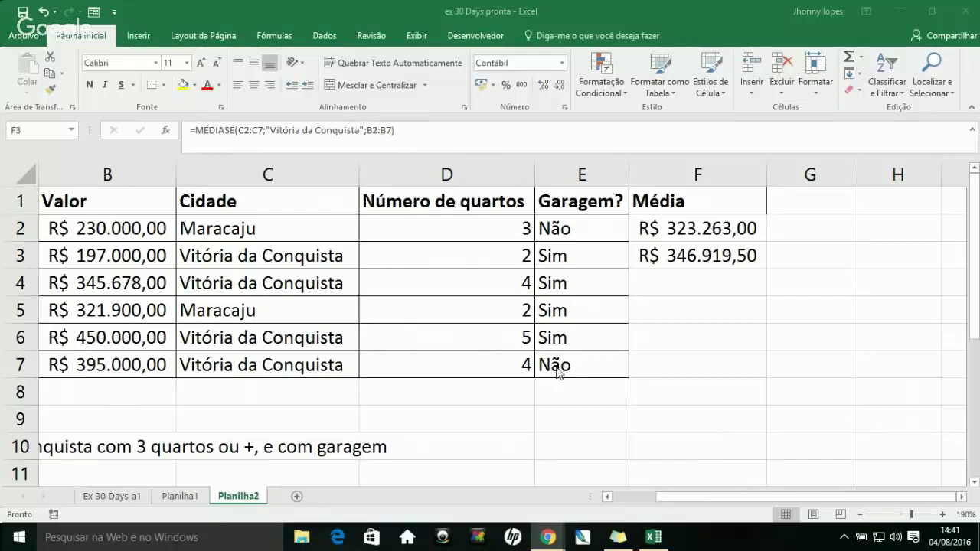
double_click(723, 257)
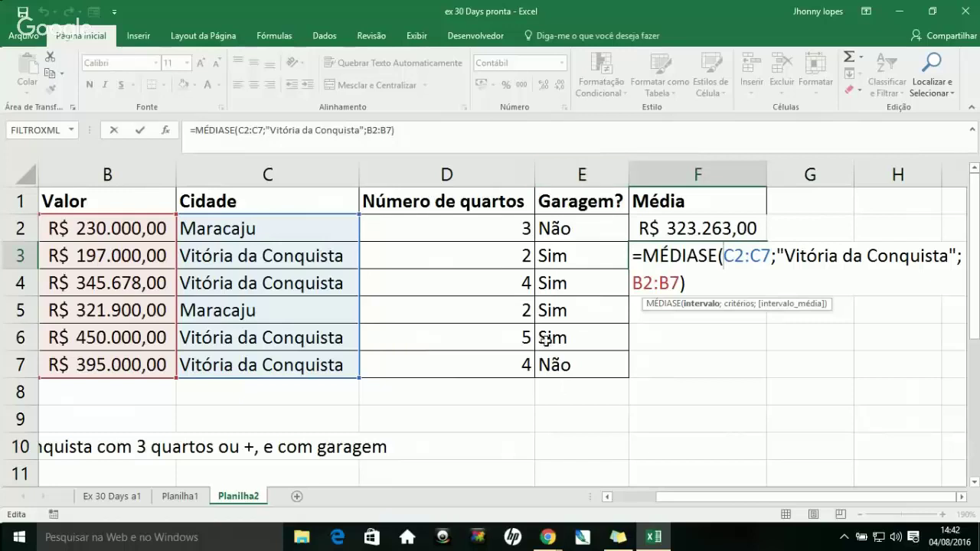
key(Return)
Move the MÉDIASE formula from cell F3 to F4 and enter the plain text label "MEDIASE" in F3.
click(712, 260)
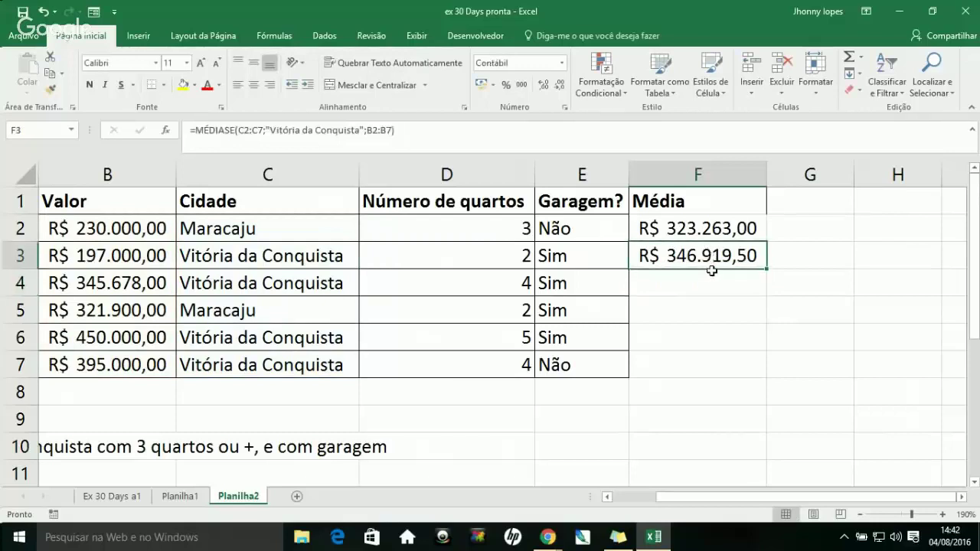
drag(713, 270, 709, 283)
click(698, 253)
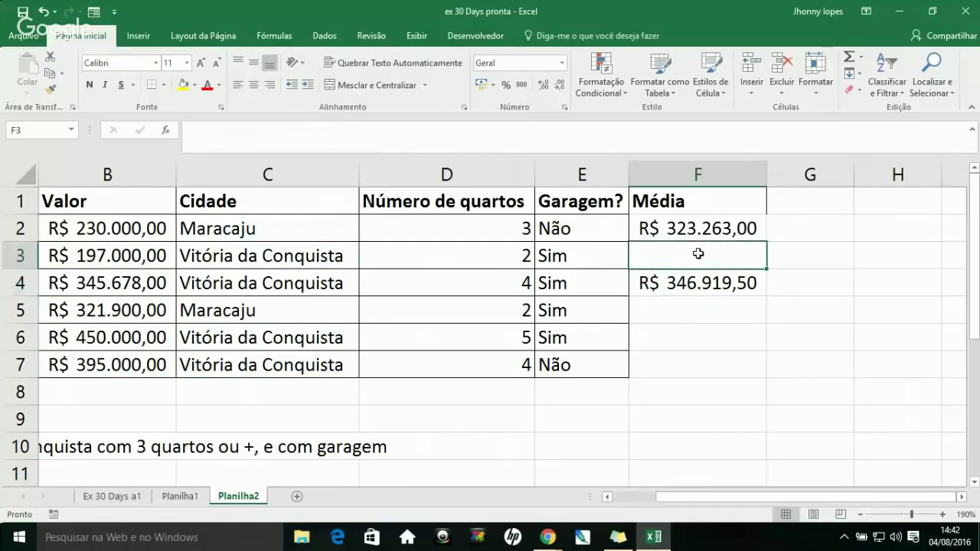
text(=MEDIASES)
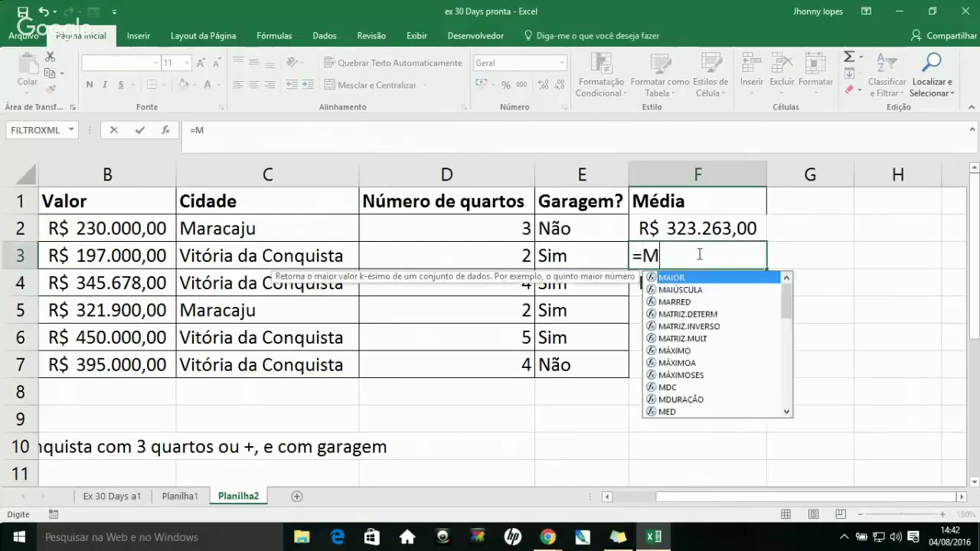
key(BackSpace)
key(Return)
double_click(706, 251)
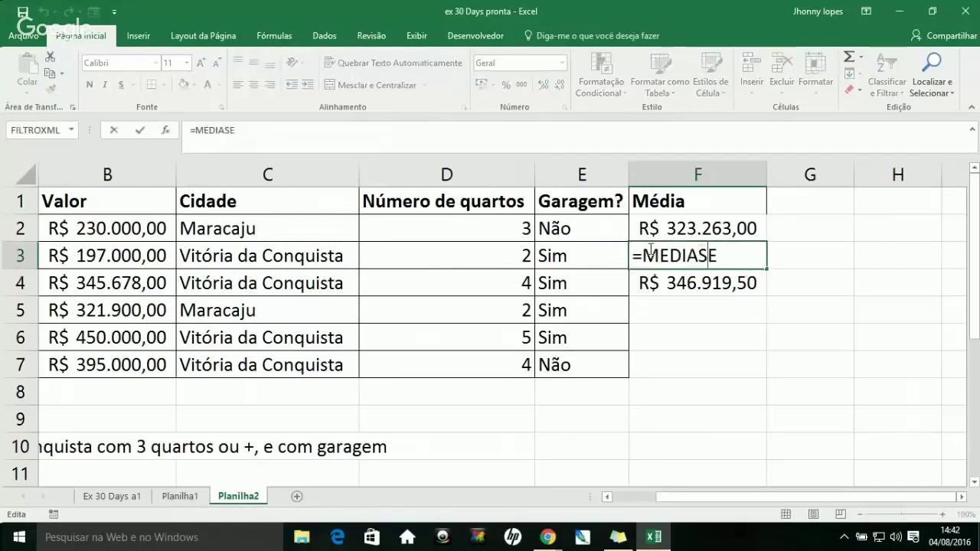
key(Home)
key(Delete)
key(ctrl+Return)
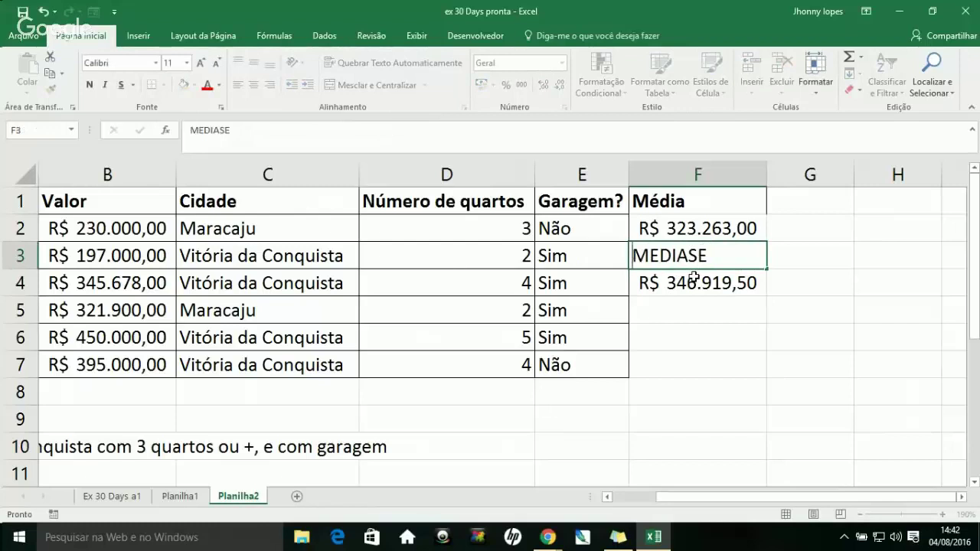
Review the MÉDIA formula in cell F2 and the MÉDIASE formula in cell F4.
click(694, 277)
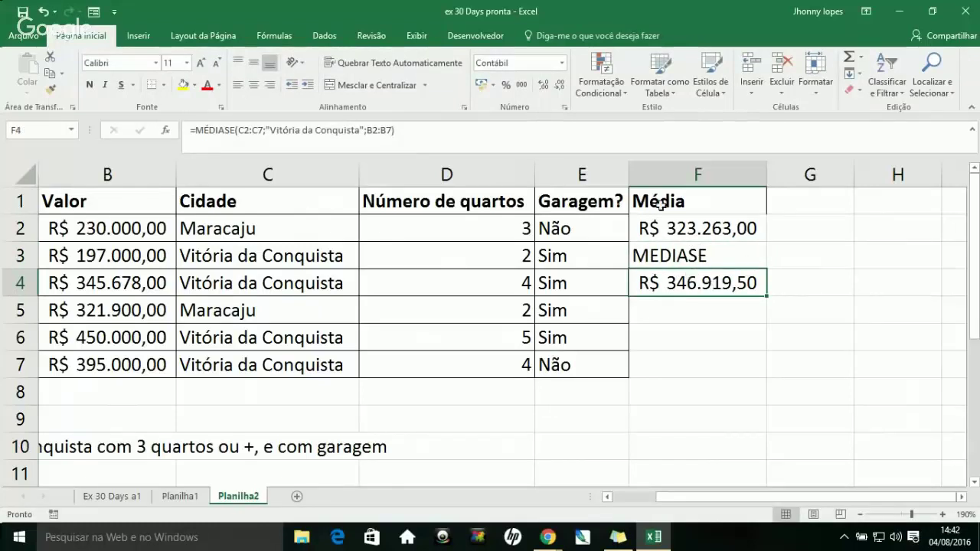
click(671, 229)
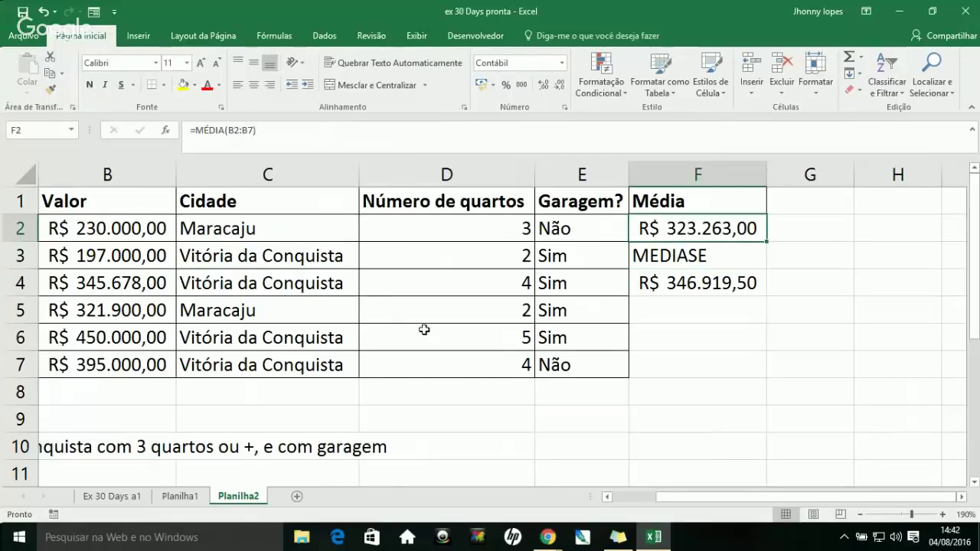
click(679, 263)
click(681, 283)
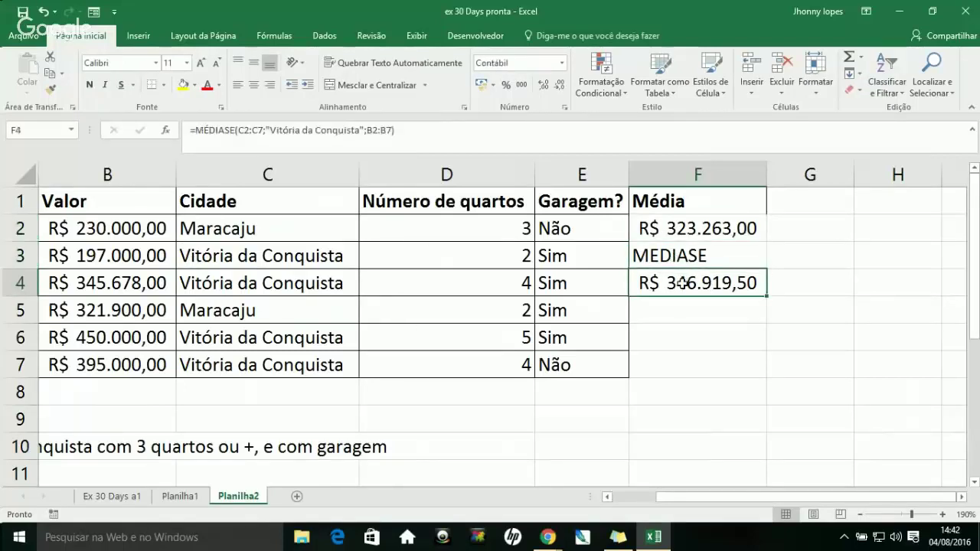
double_click(682, 283)
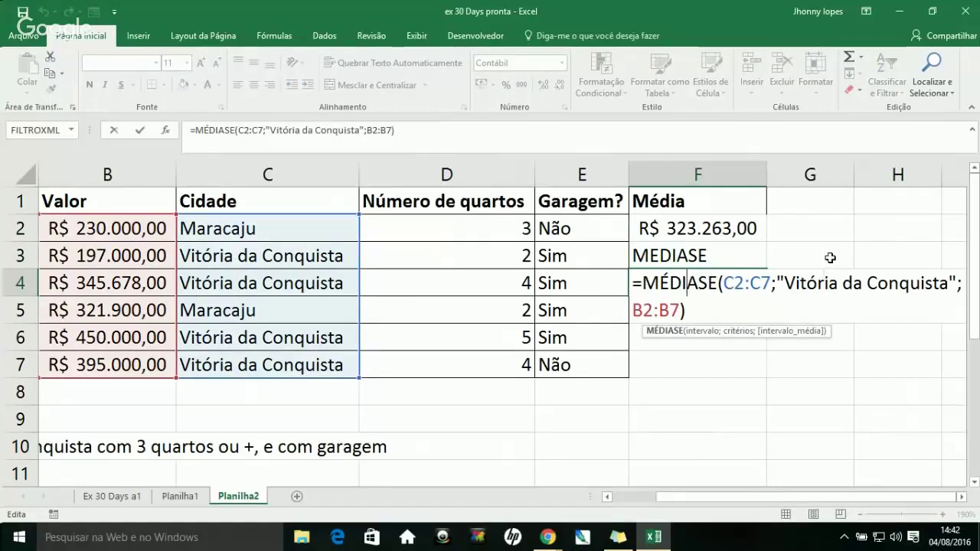
key(Return)
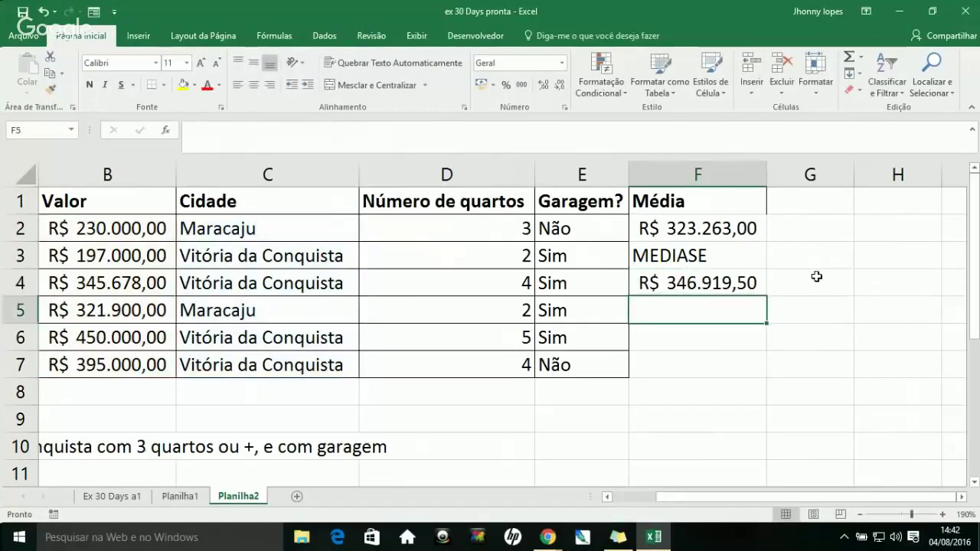
Begin a MÉDIASES formula in cell F5 with B2:B7 as the range to average.
text(=)
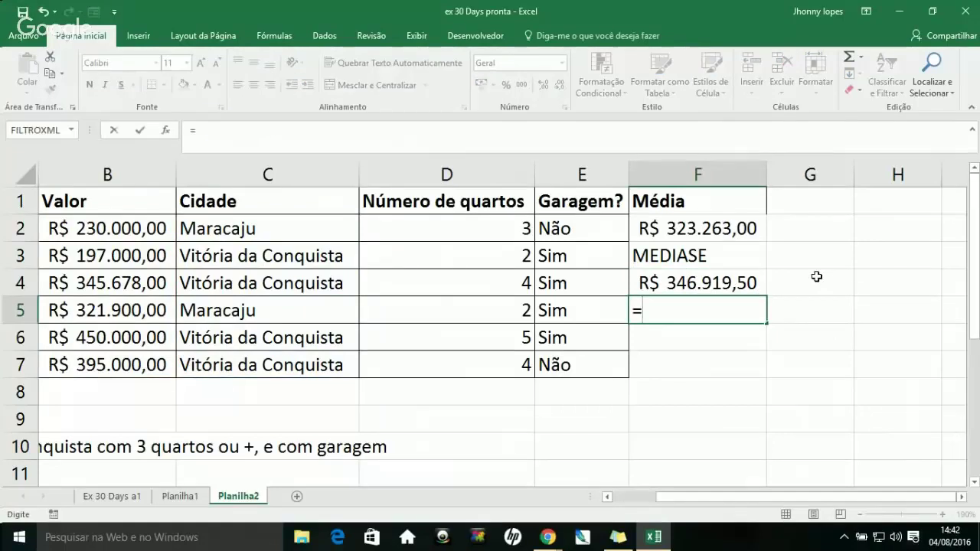
text(mÉDIASES)
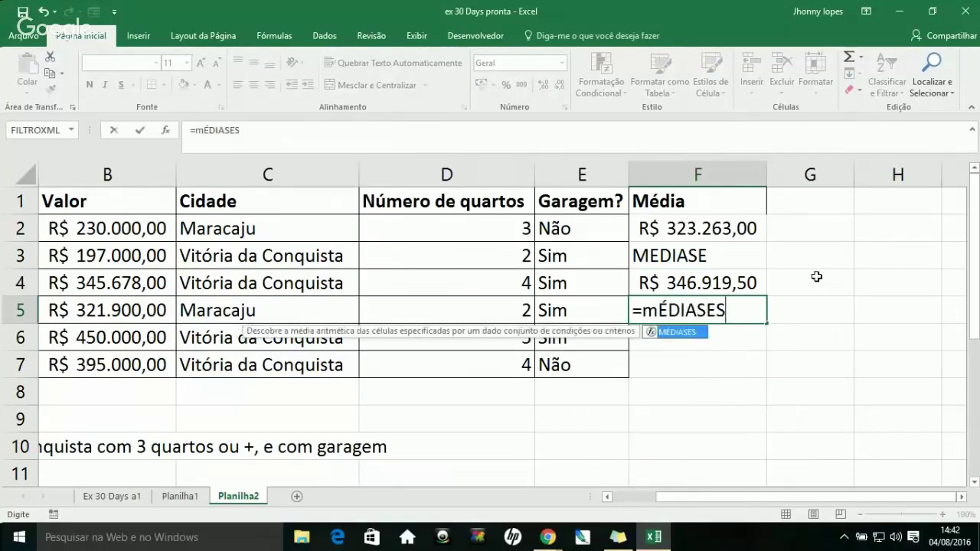
text(()
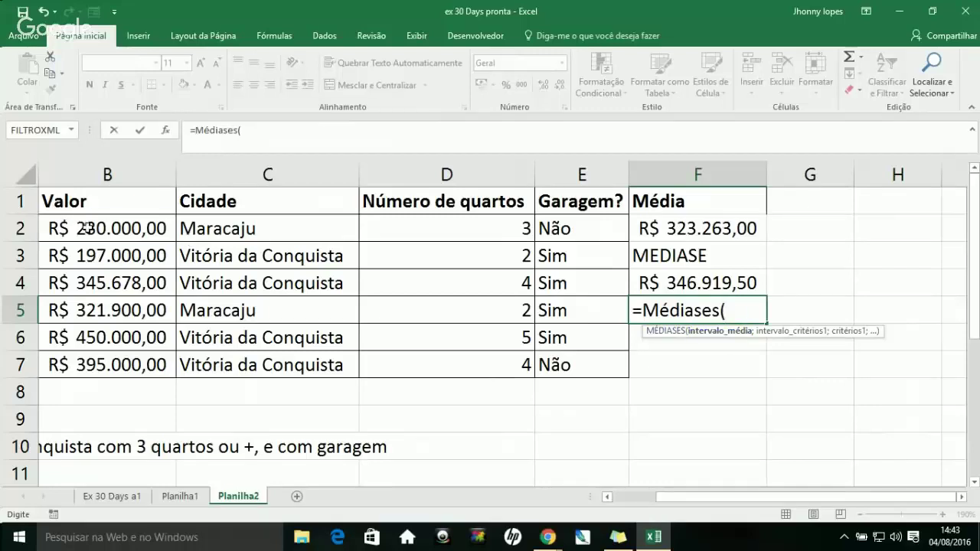
drag(80, 224, 75, 360)
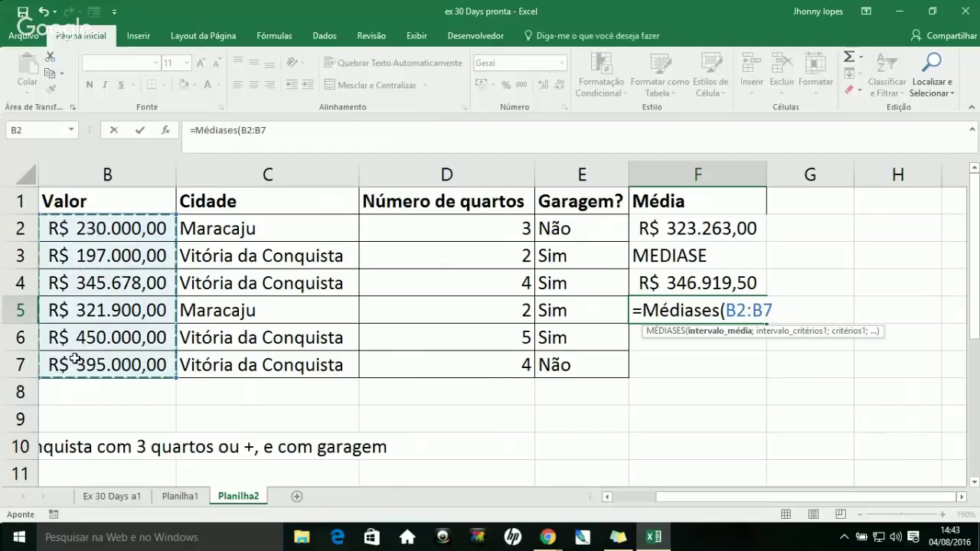
text(;)
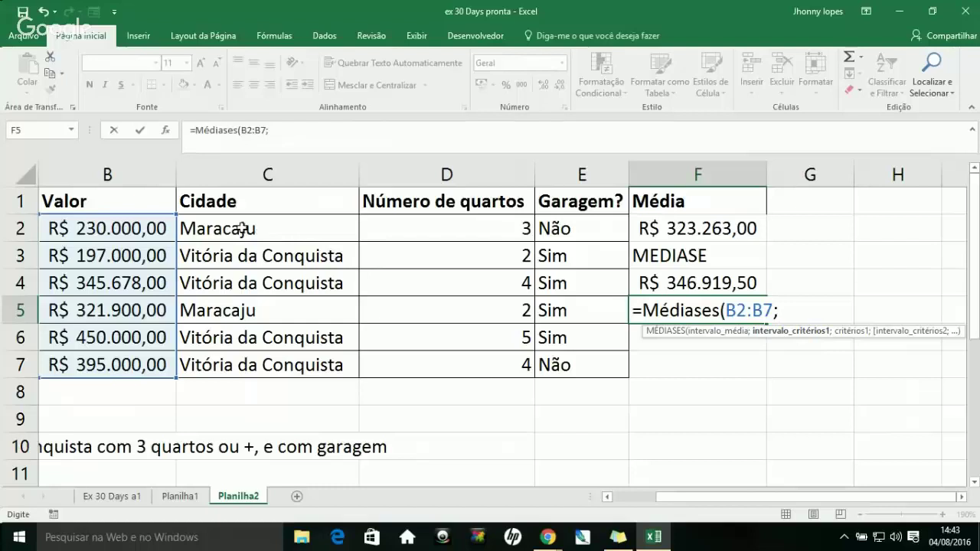
Add the city criterion to the MÉDIASES formula: range C2:C7 matching "Vitória da Conquista".
drag(242, 229, 227, 358)
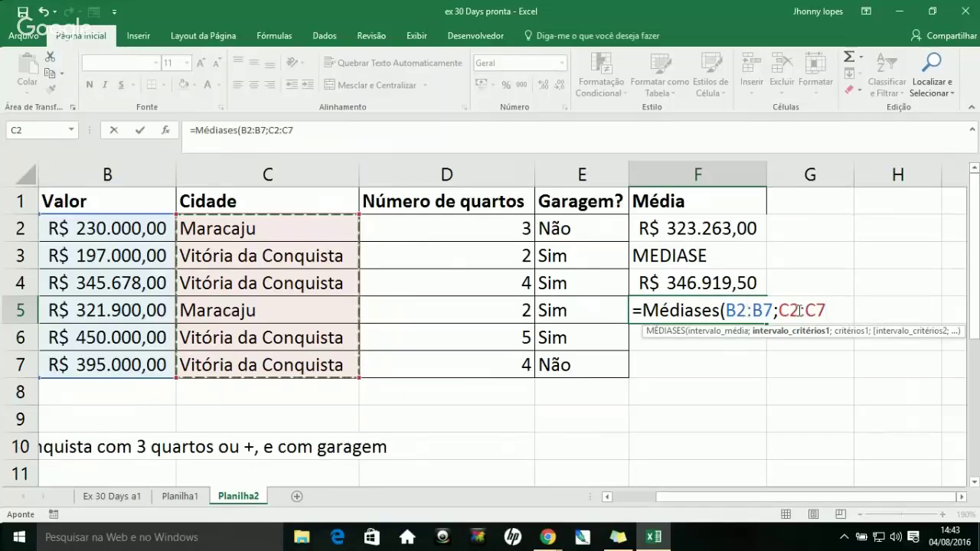
text(;)
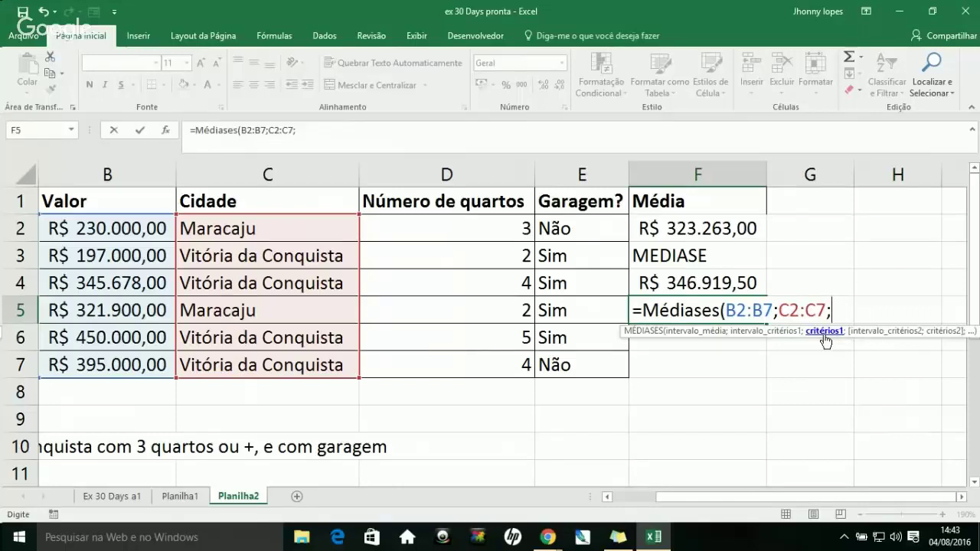
text("Vitória )
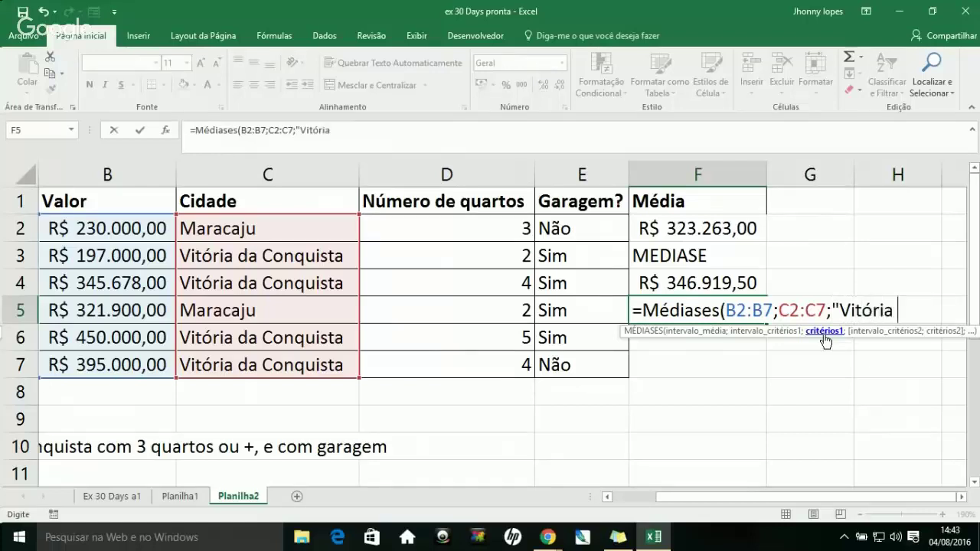
text(da Con)
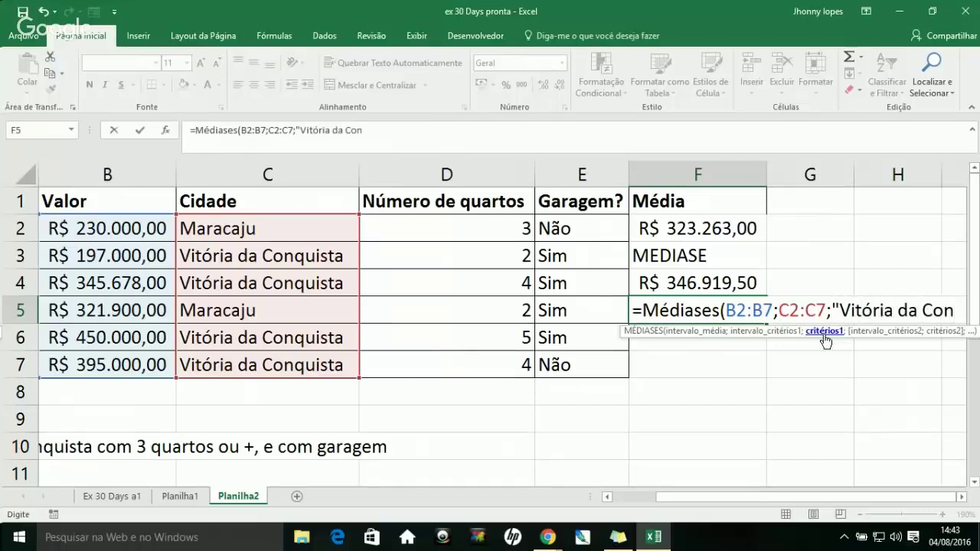
text(quista)
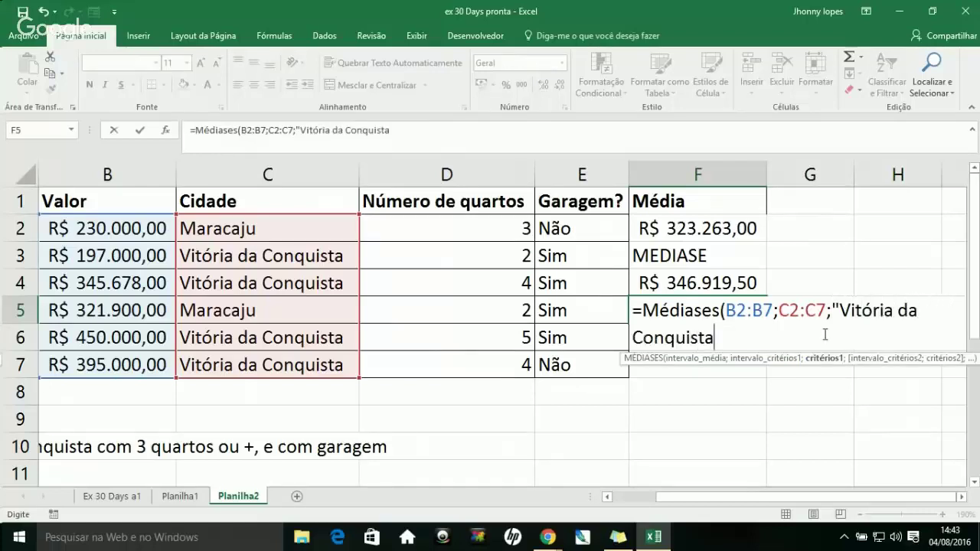
text(";)
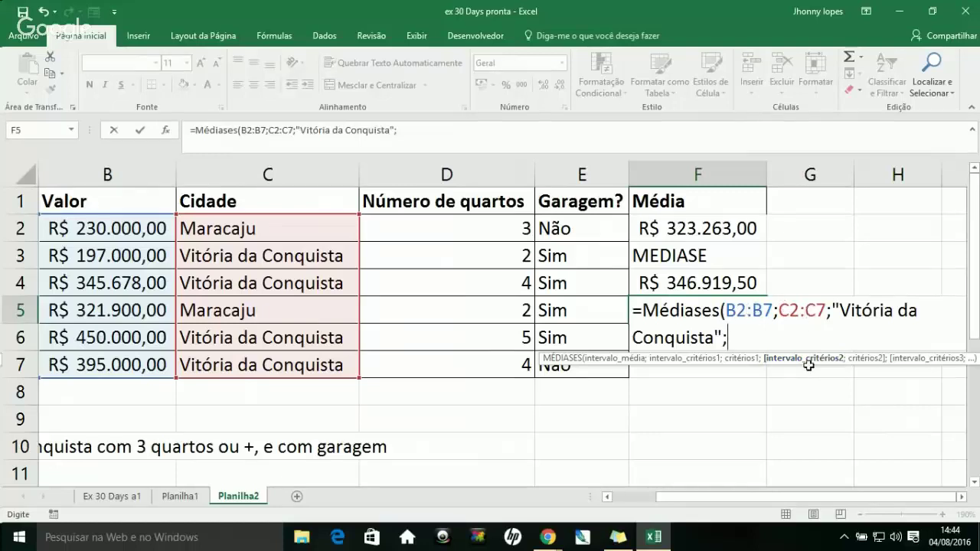
Add the number-of-bedrooms criterion to the MÉDIASES formula: range D2:D7 with ">2".
drag(414, 224, 414, 357)
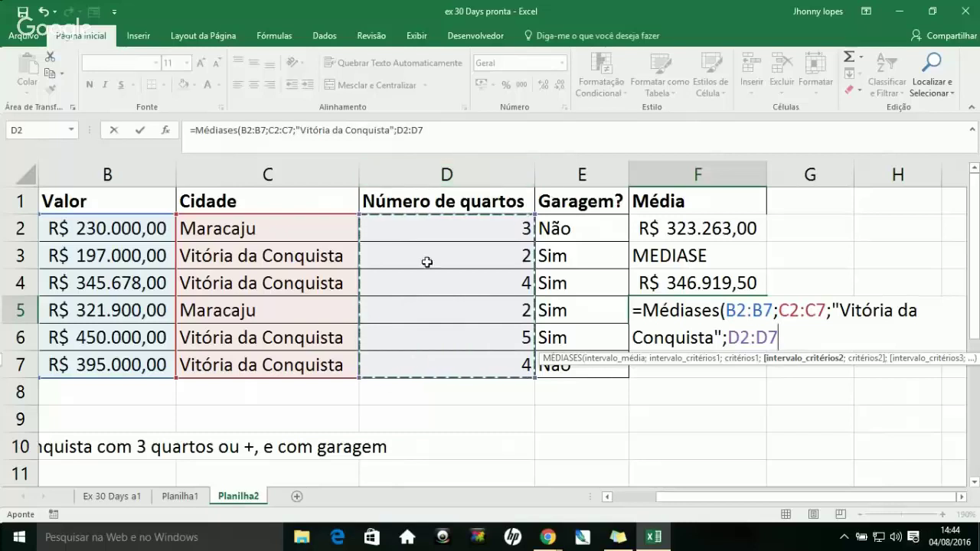
text(;)
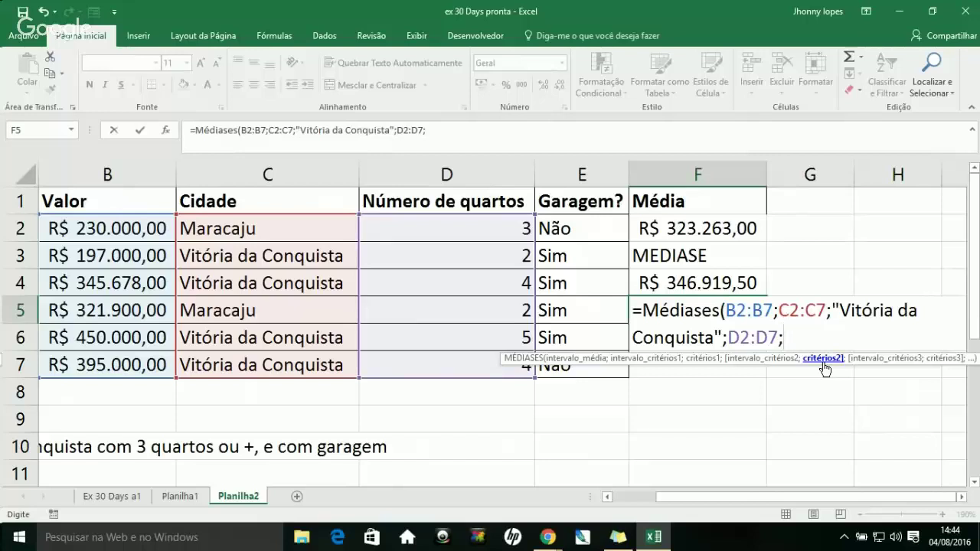
text(")
text(>2)
text(;)
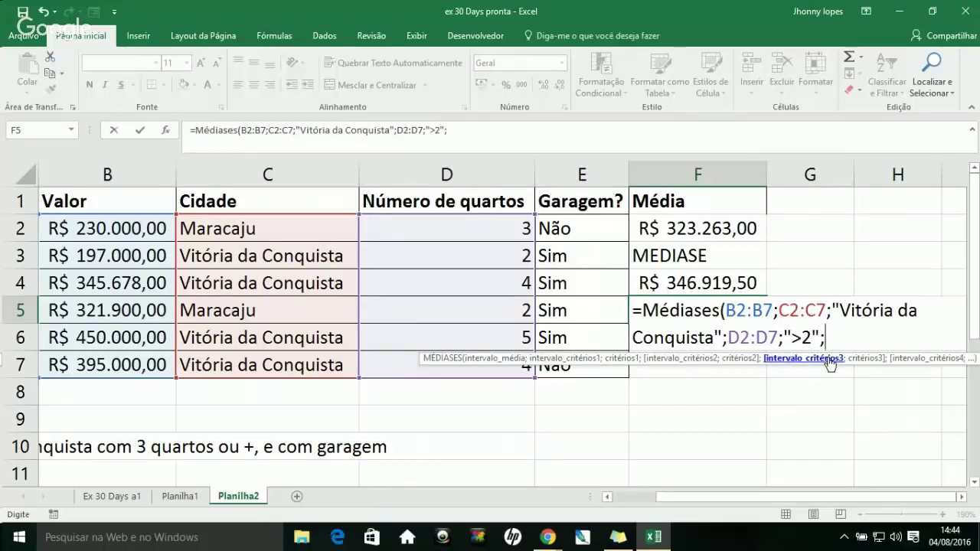
Complete the MÉDIASES formula in F5 with the garage criterion: range E2:E7 matching "Sim".
drag(563, 226, 562, 366)
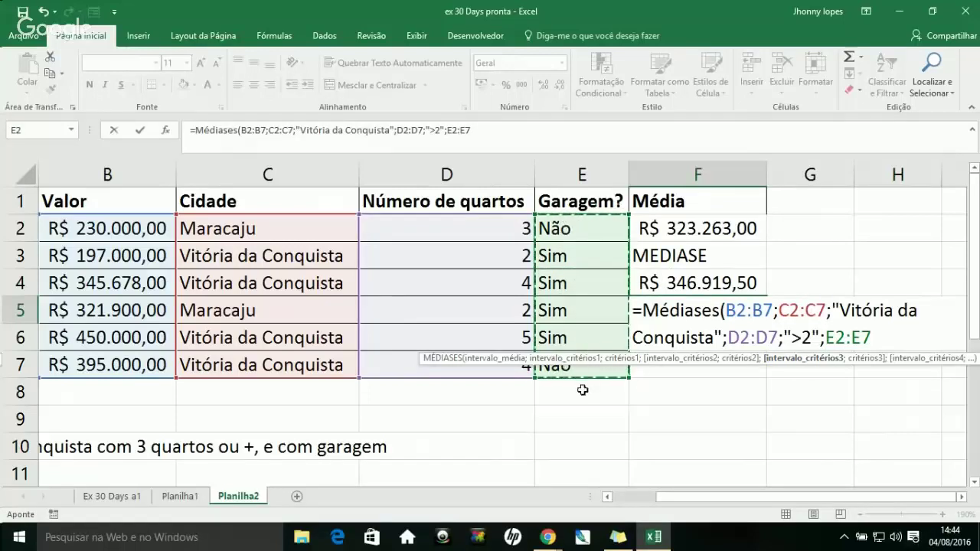
text(;)
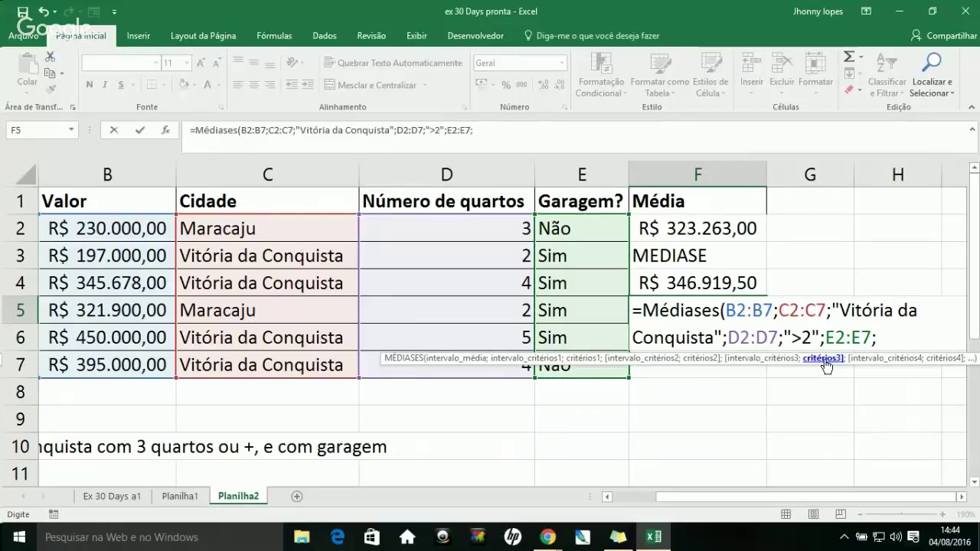
text("Sim)
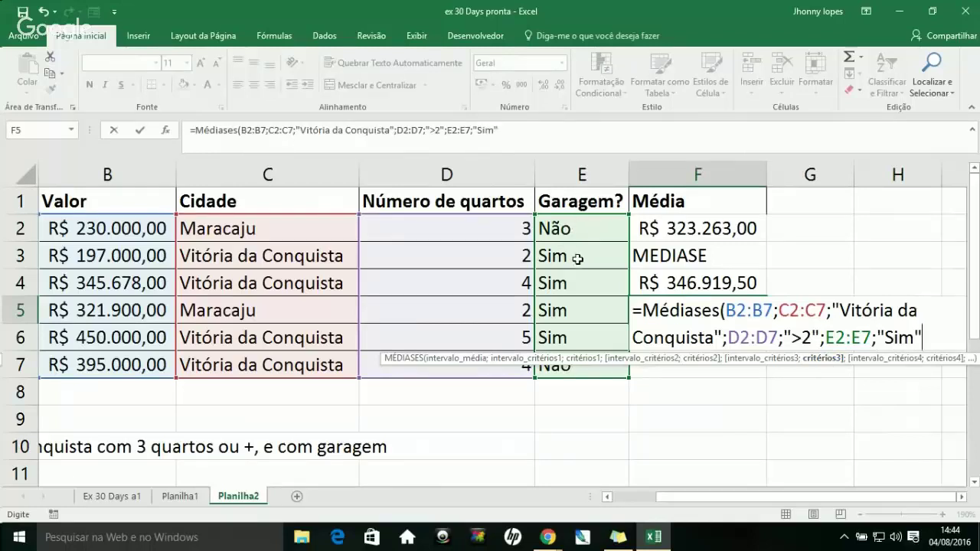
text())
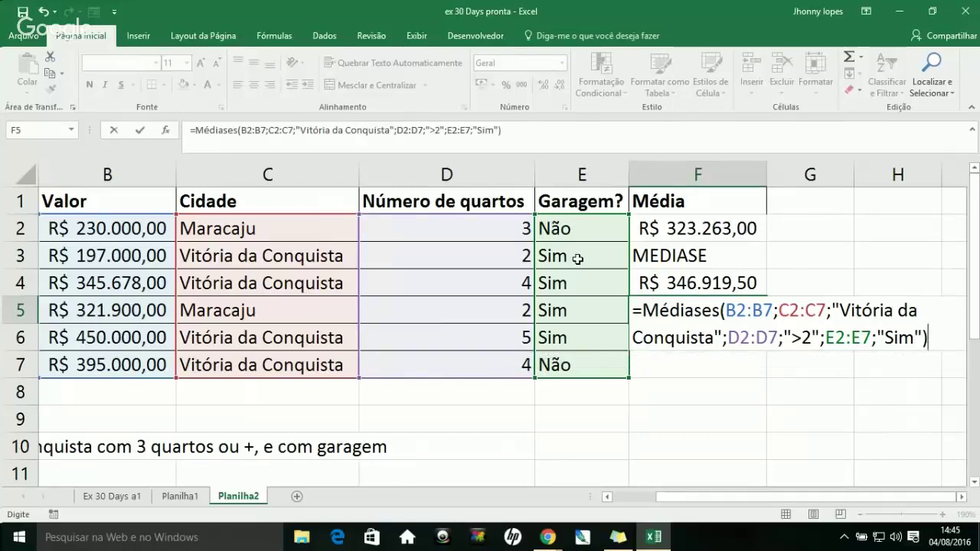
key(Return)
Apply the accounting number format (Contábil) to cell F5 and check rows 3 and 4 against the formula's criteria.
click(680, 306)
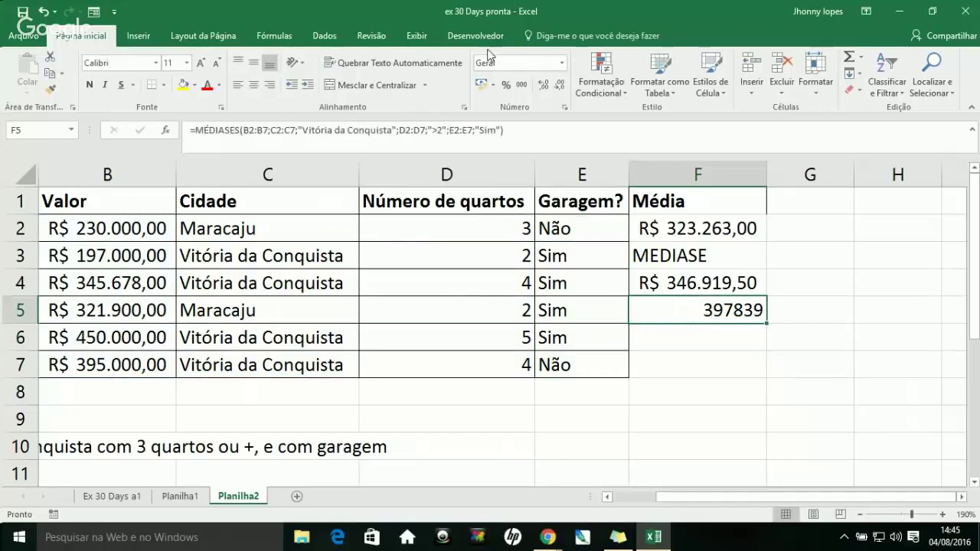
click(481, 85)
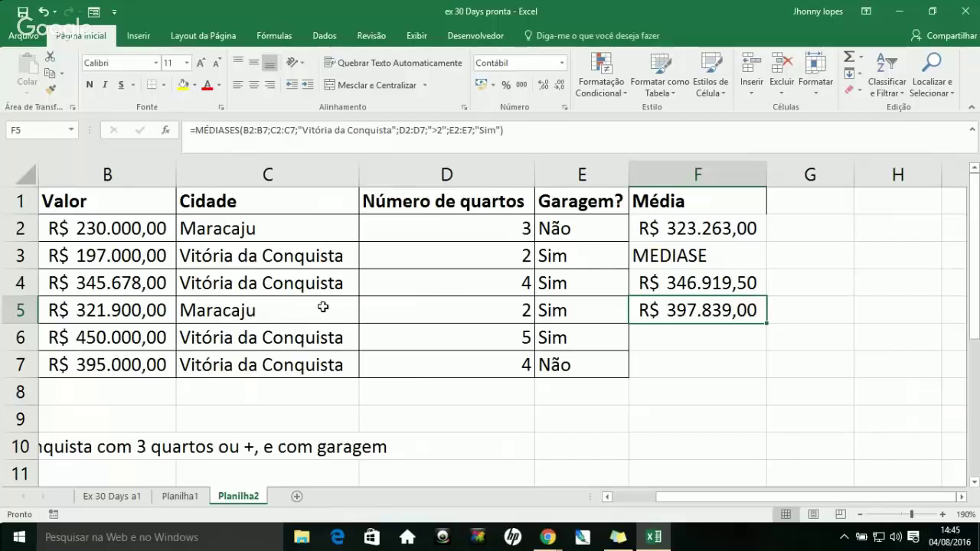
drag(300, 258, 467, 256)
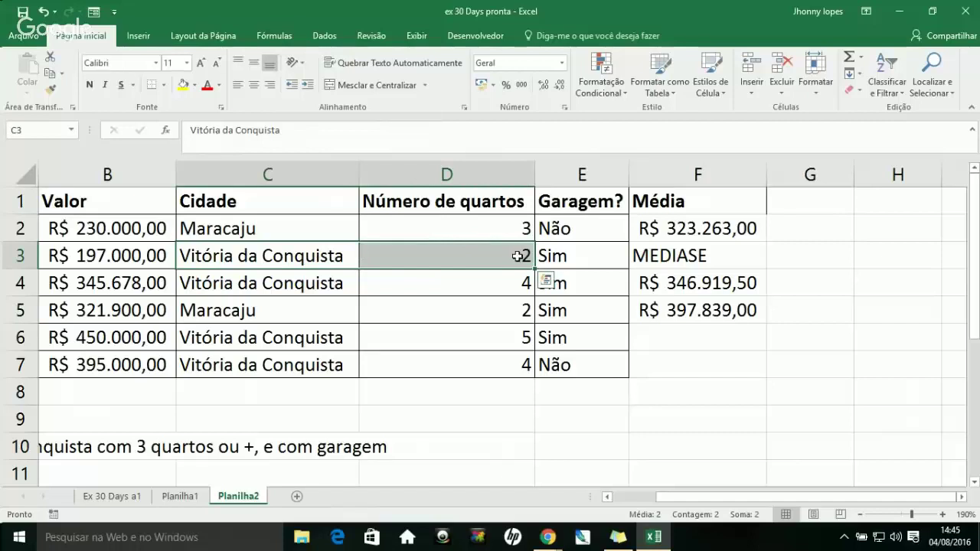
click(242, 287)
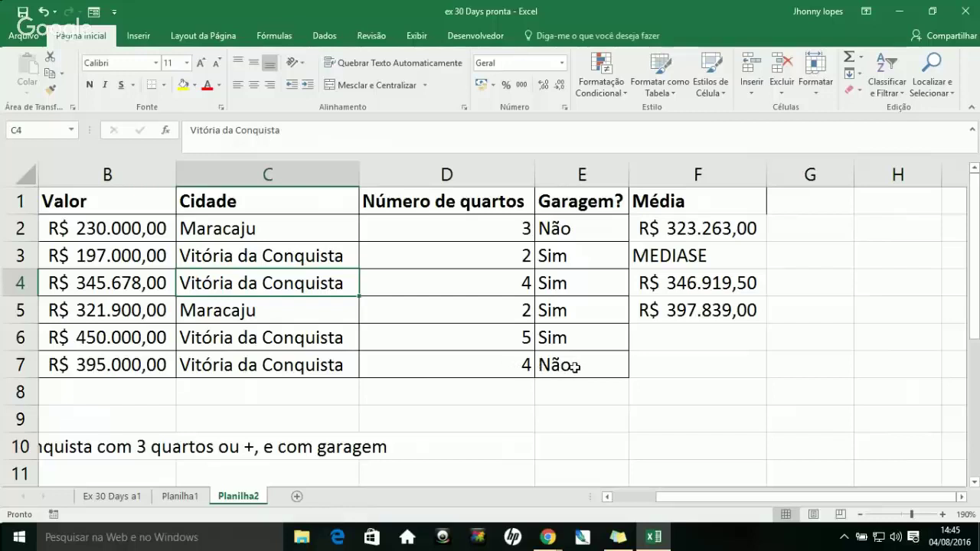
Average the two qualifying house values in cell E8 with the formula =MÉDIA(B4;B6) as a cross-check.
click(576, 396)
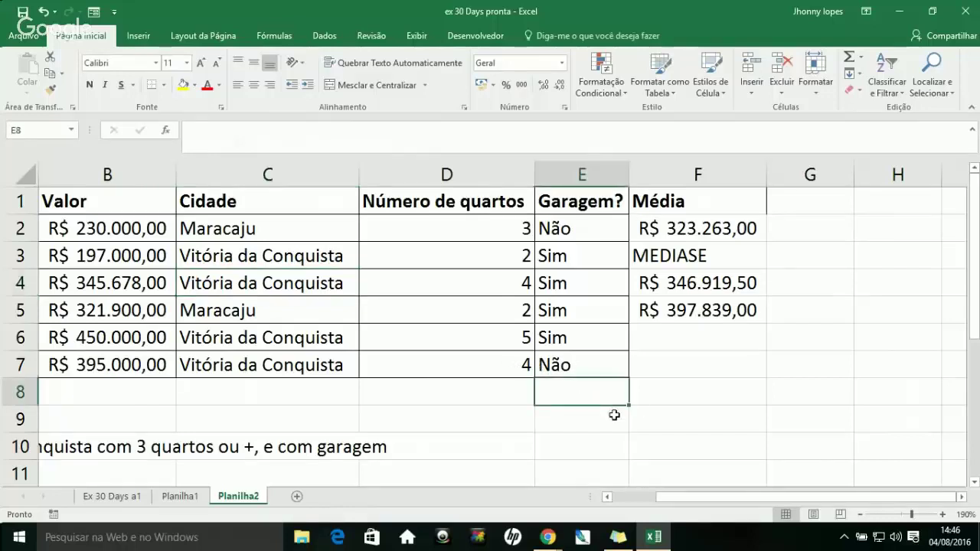
text(=média()
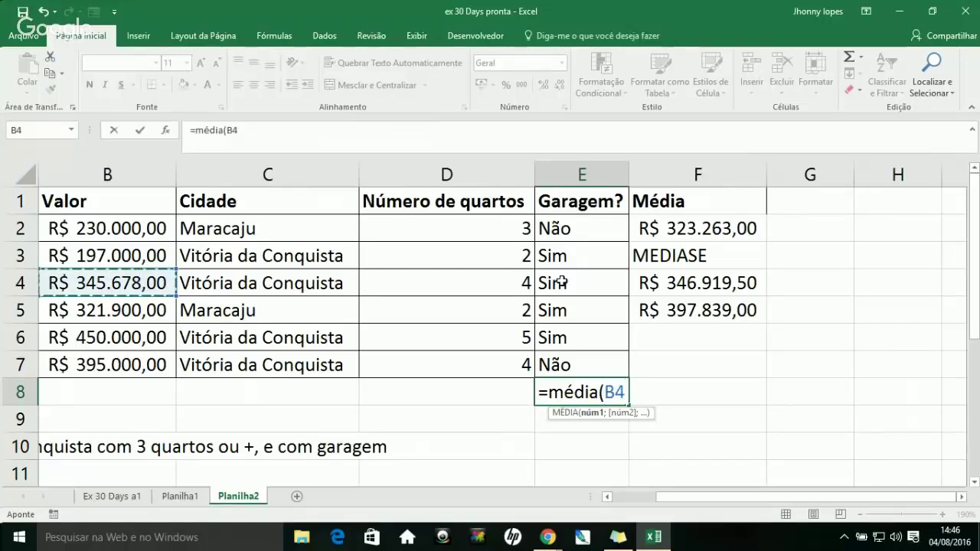
text(;)
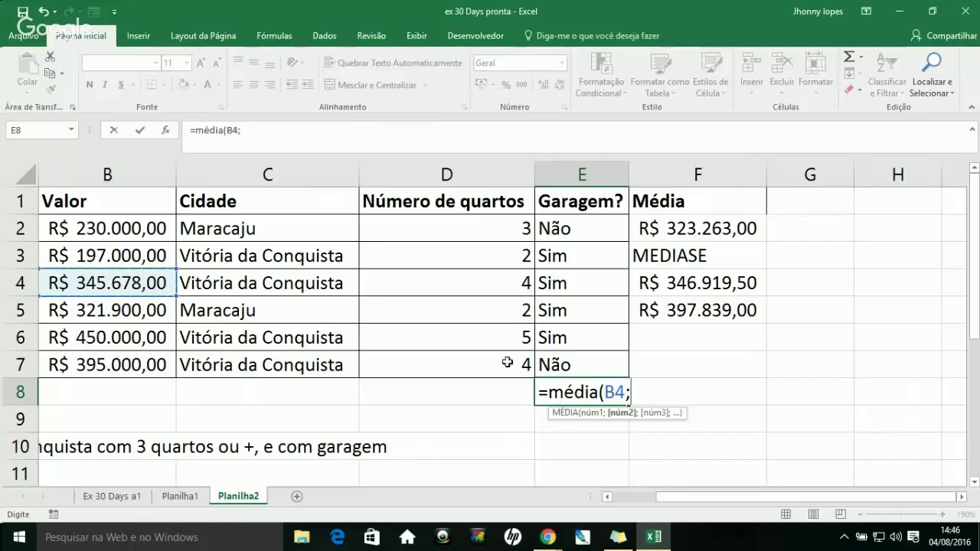
click(141, 338)
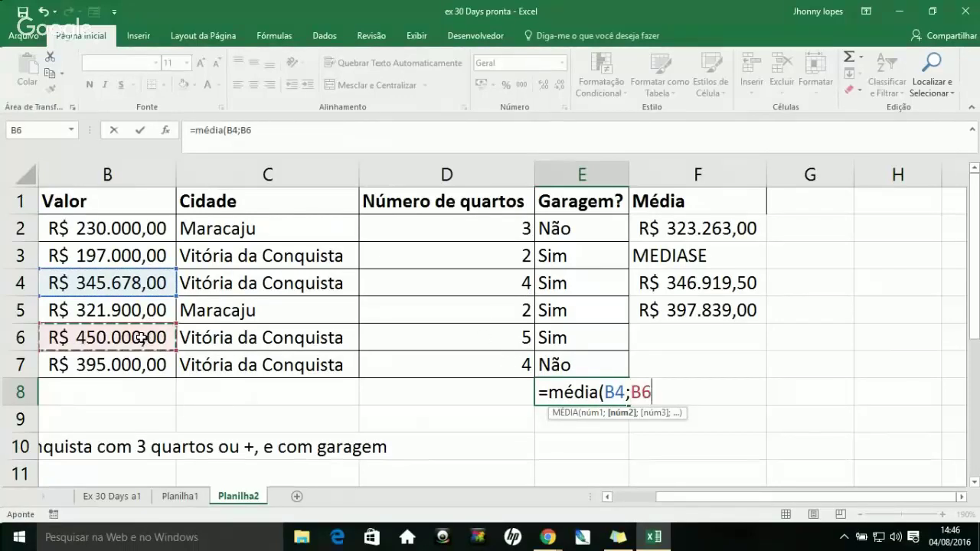
text())
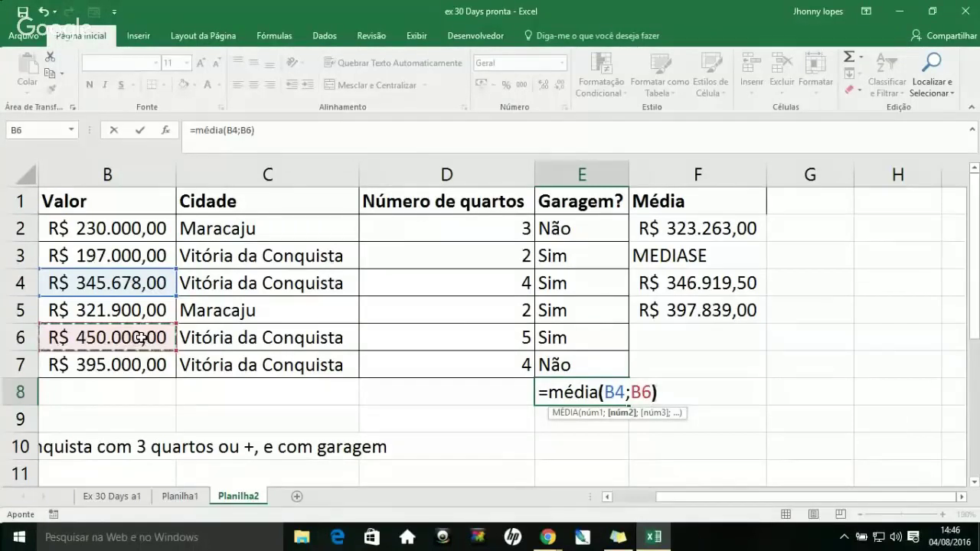
key(Return)
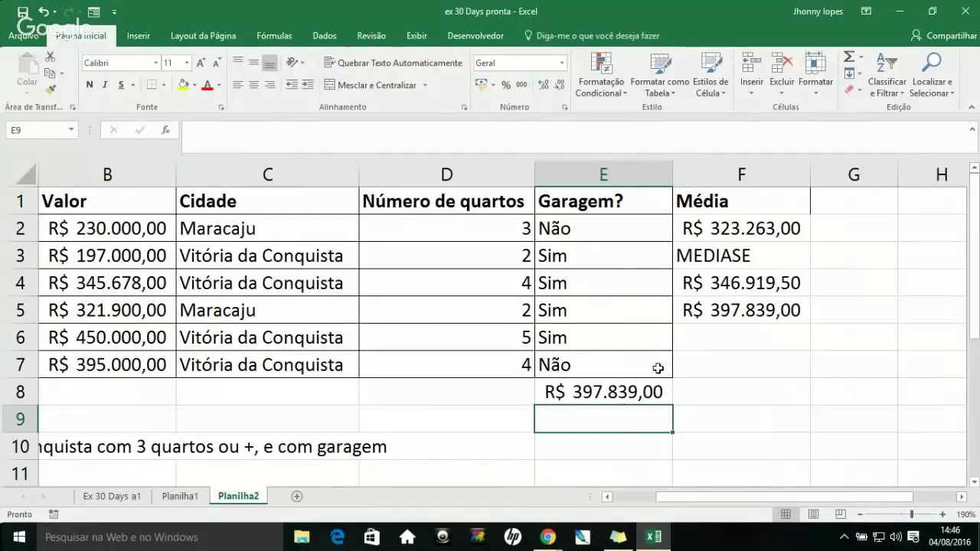
Compare the MÉDIA formula in cell E8 with the MÉDIASES formula in cell F5, including their referenced ranges.
click(755, 316)
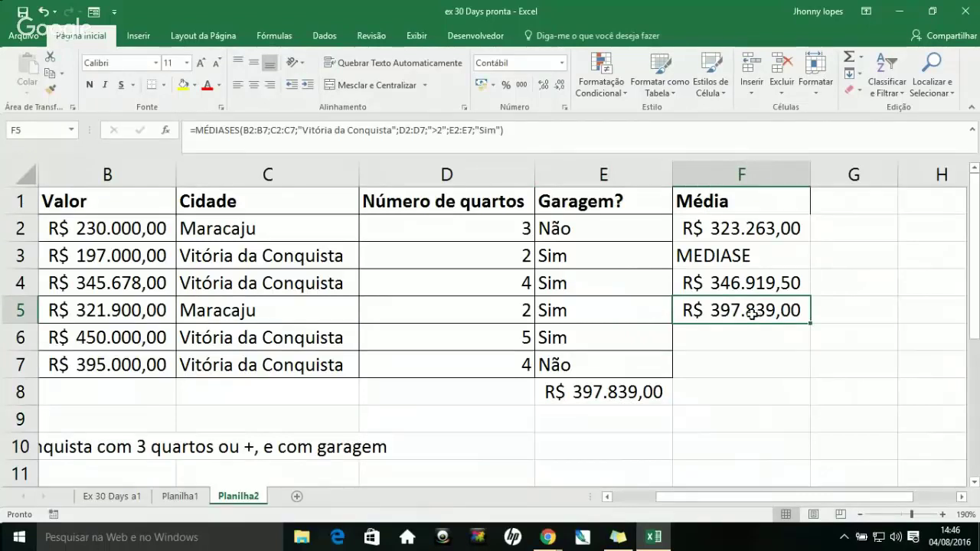
click(621, 392)
double_click(561, 396)
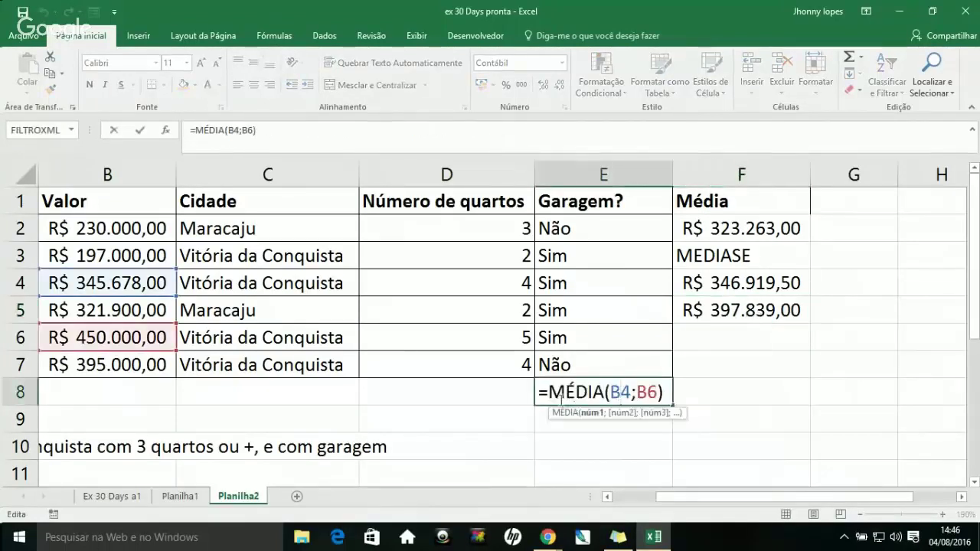
key(Return)
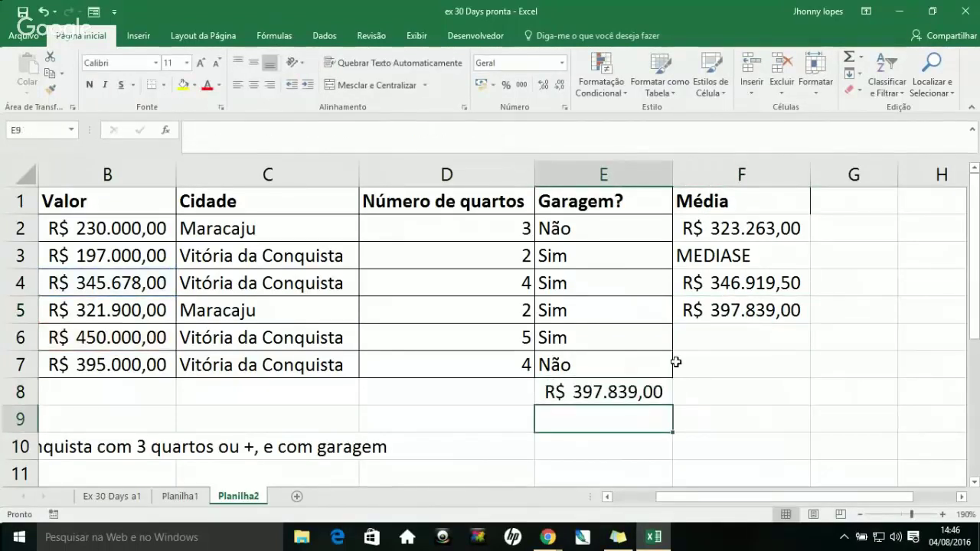
click(769, 309)
double_click(770, 309)
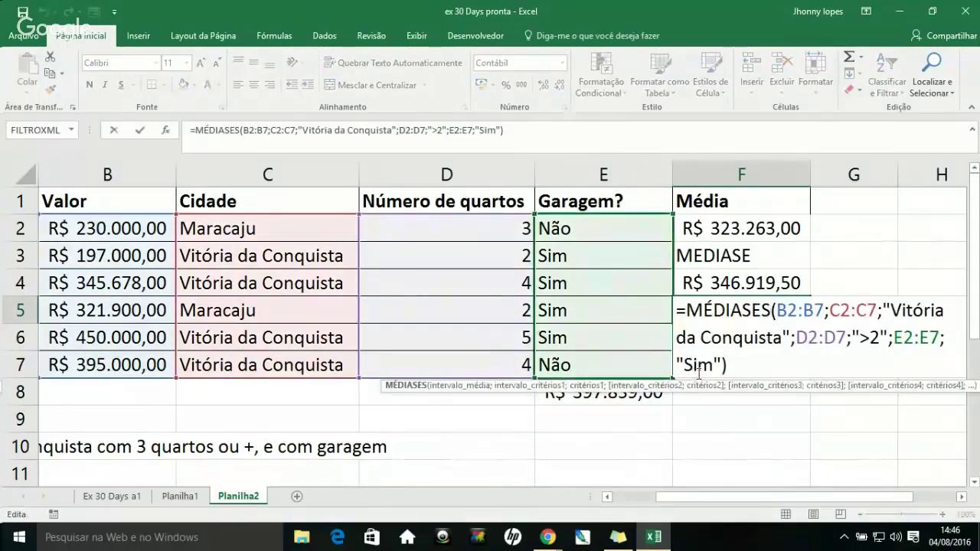
key(Return)
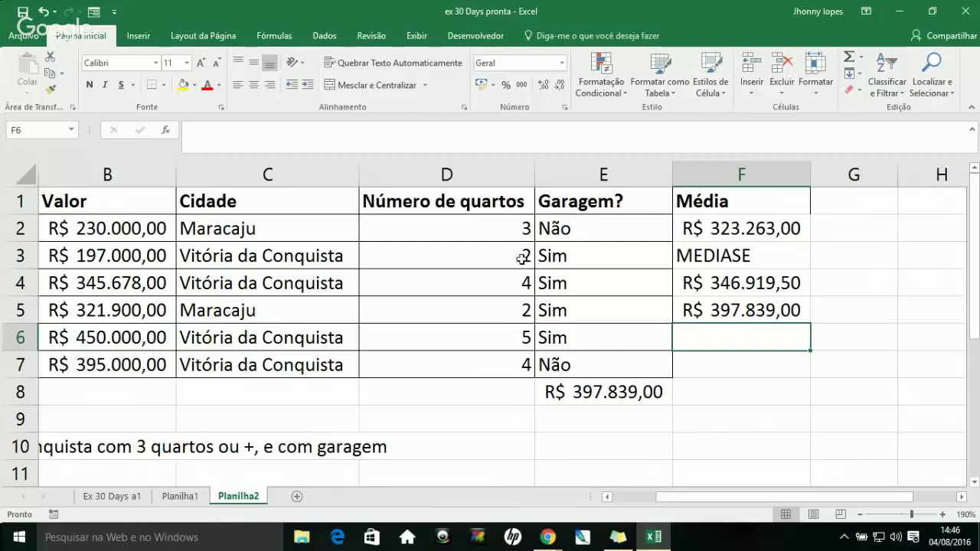
Set the number of bedrooms in cell D3 to 3 to test the MÉDIASES calculation.
click(496, 257)
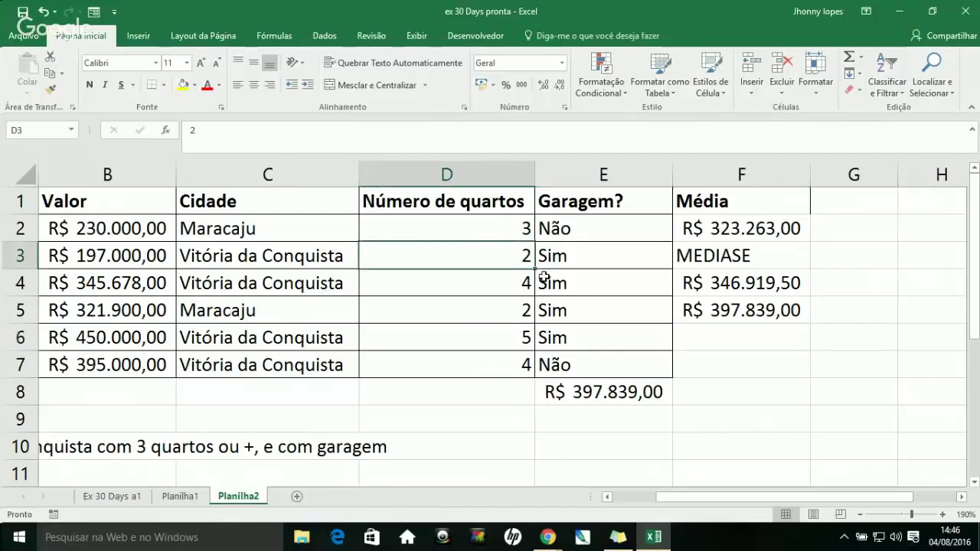
text(3)
key(Return)
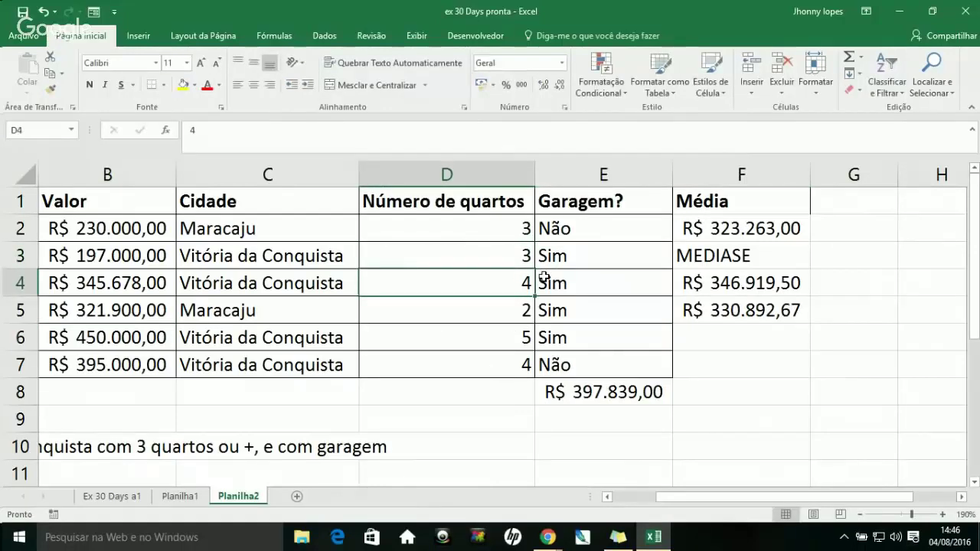
Set the garage entry in cell E7 to sim and check the effect on the MÉDIASES average in F5.
click(761, 306)
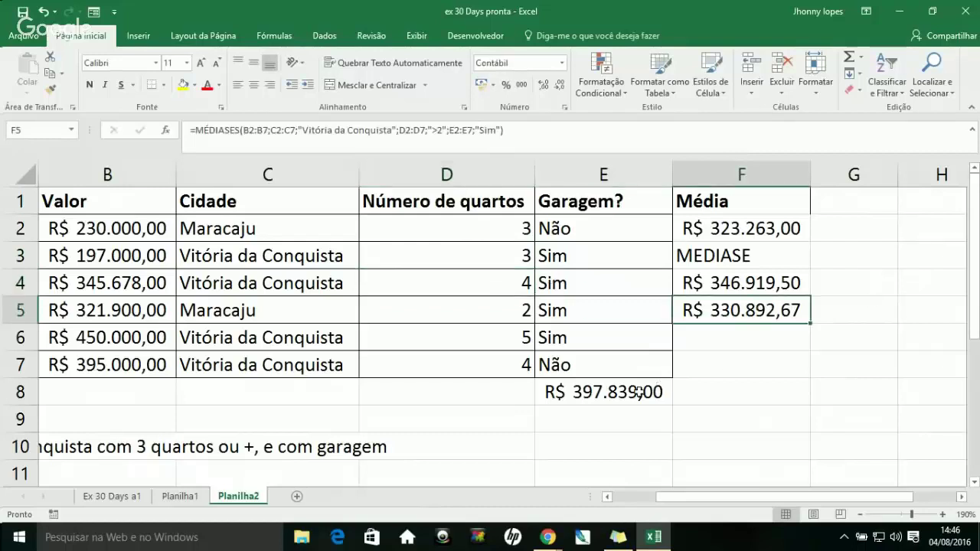
click(571, 368)
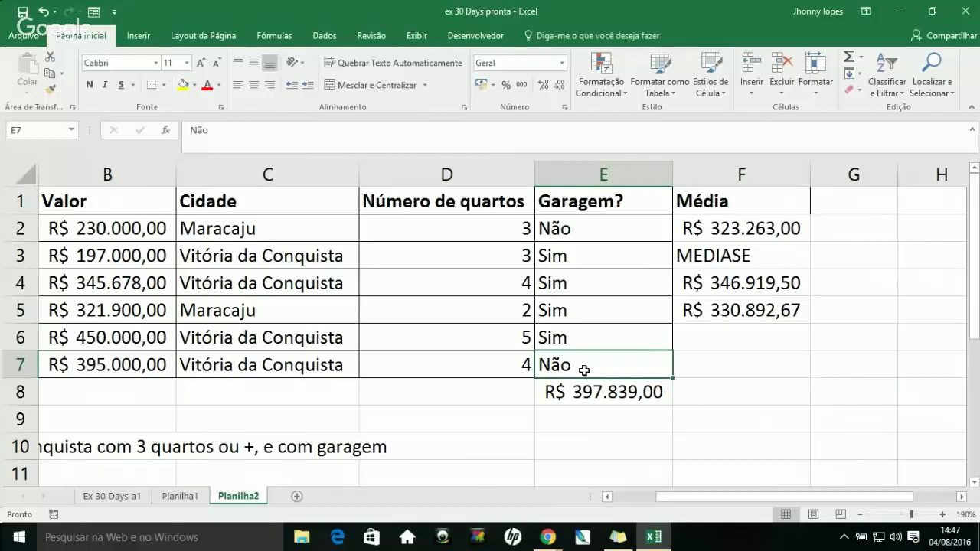
text(sim)
key(Return)
click(748, 308)
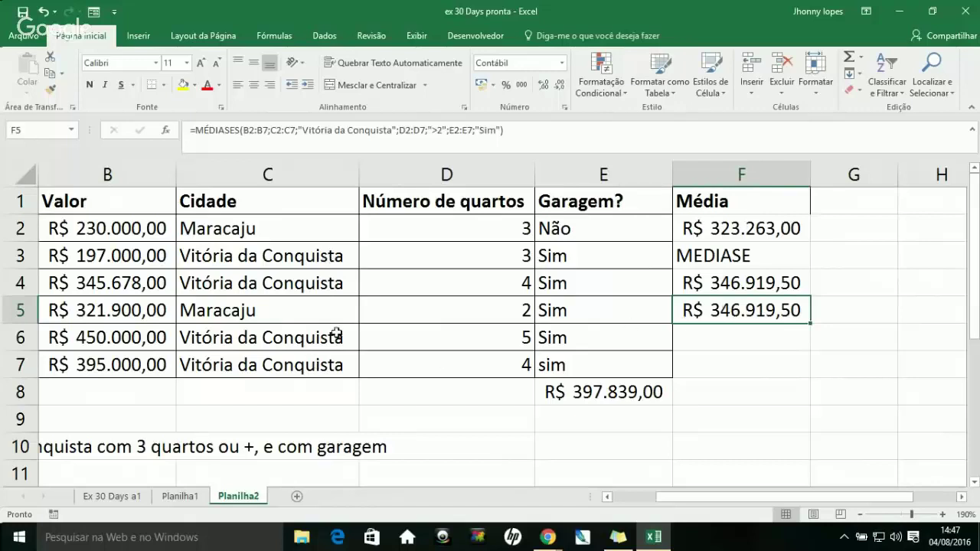
Restore the garage entry in cell E7 to Não.
click(555, 362)
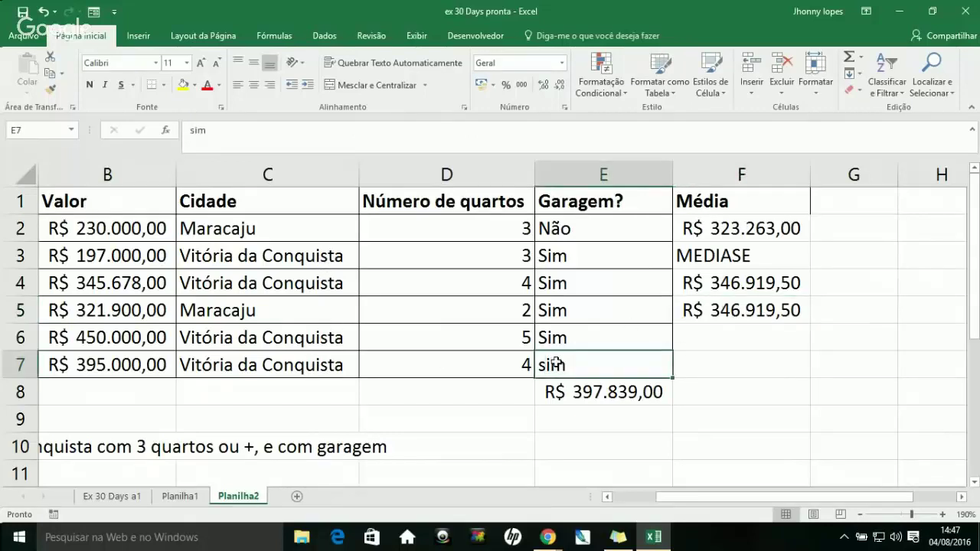
text(Não)
key(Return)
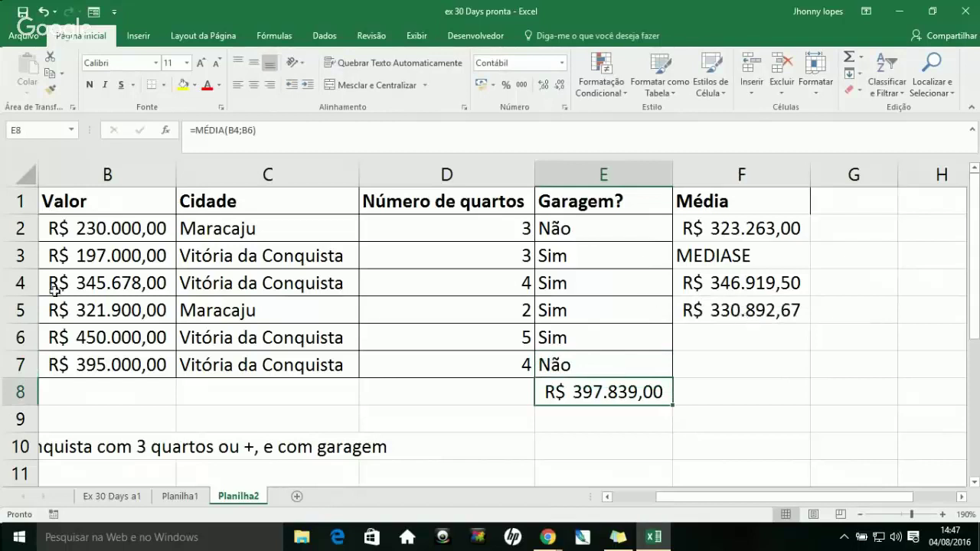
Review the MÉDIASES criteria in cell F5 and set the number of bedrooms in D3 to 2.
double_click(740, 310)
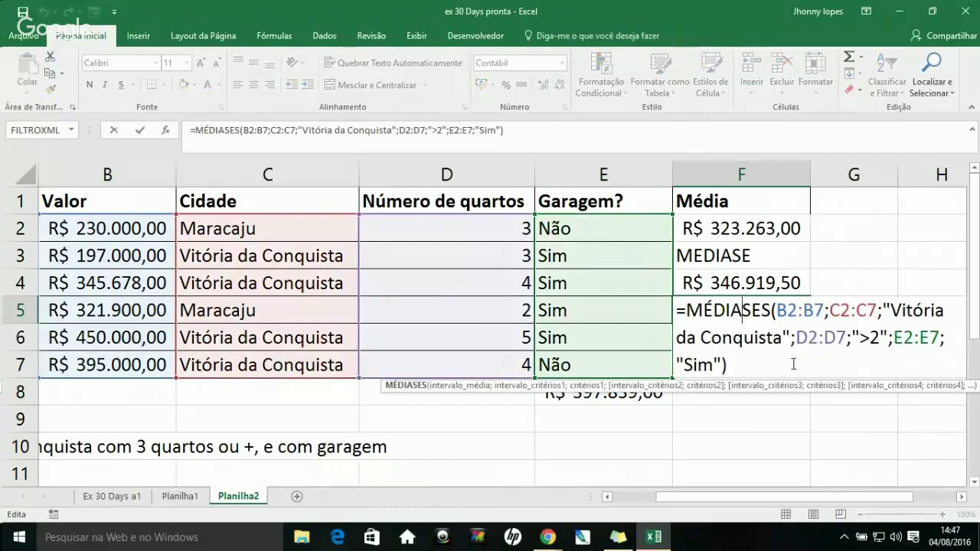
key(Return)
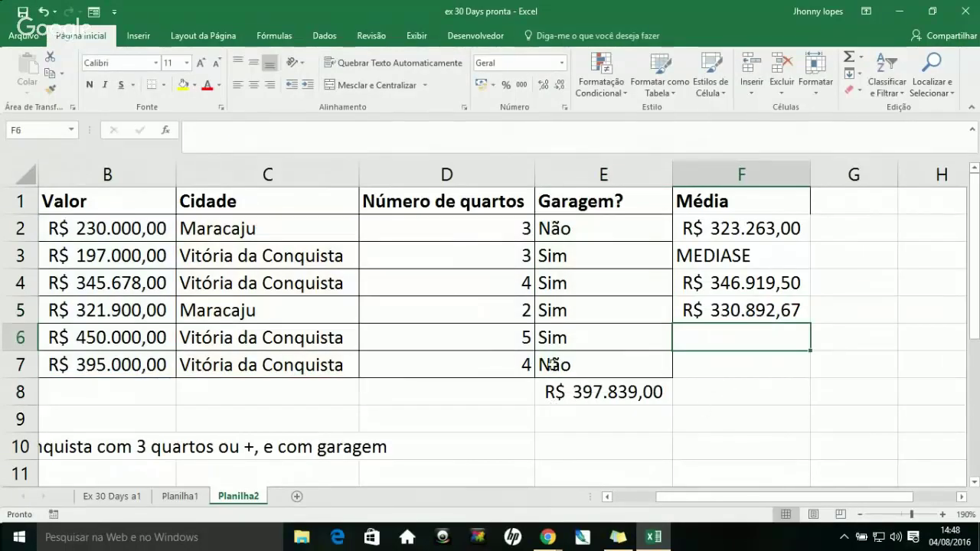
click(519, 256)
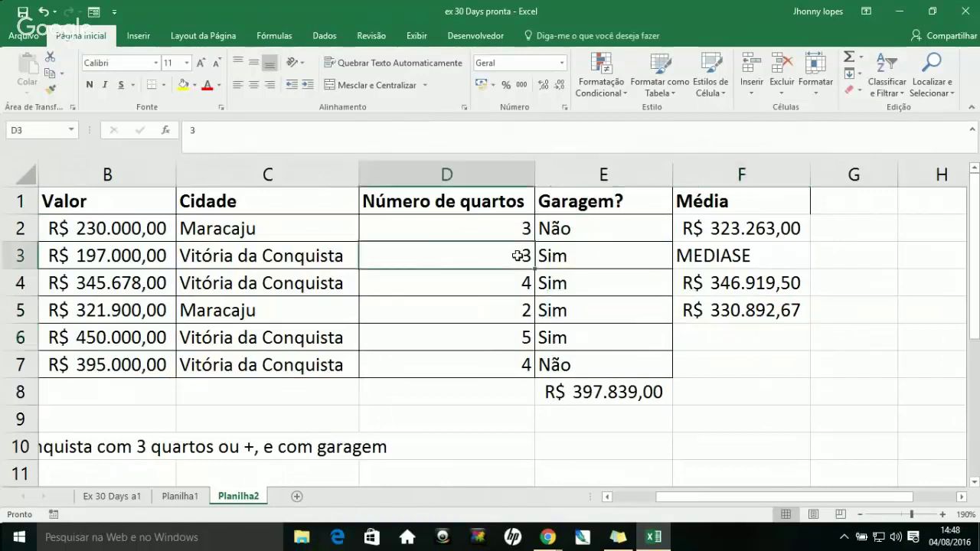
text(2)
key(Return)
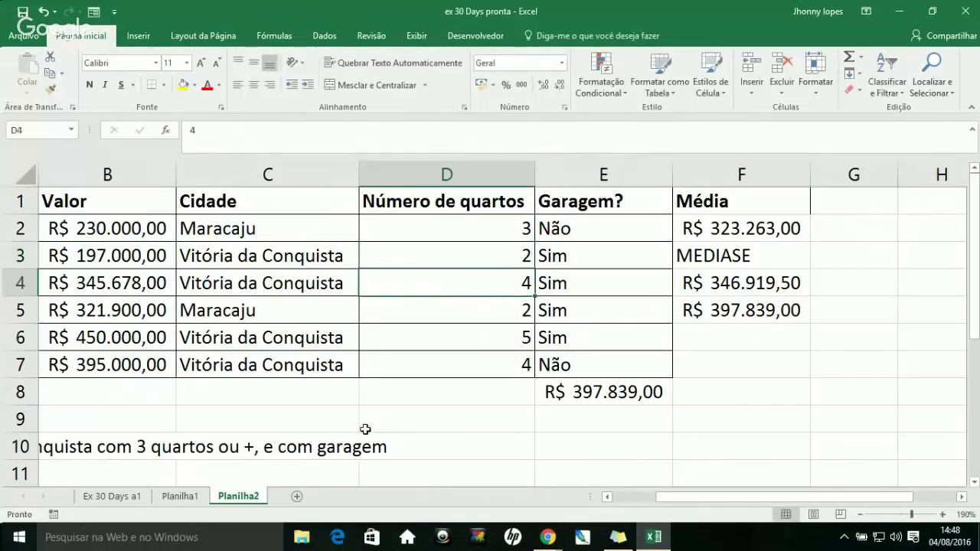
Count the houses in Vitória da Conquista in cell E9 with the formula =CONT.SE(C2:C7;"Vitória da Conquista").
click(278, 416)
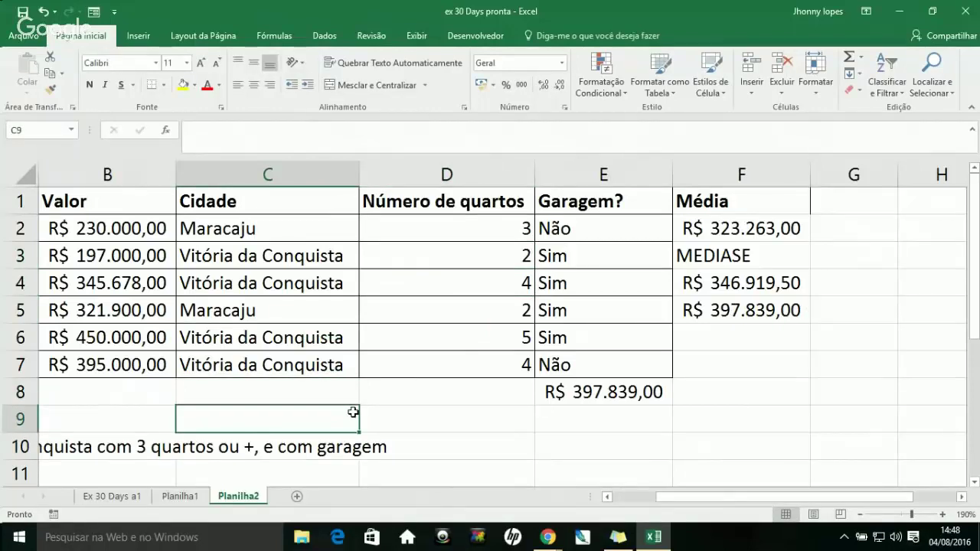
key(Right)
key(Right)
key(Right)
key(Right)
key(Left)
key(Left)
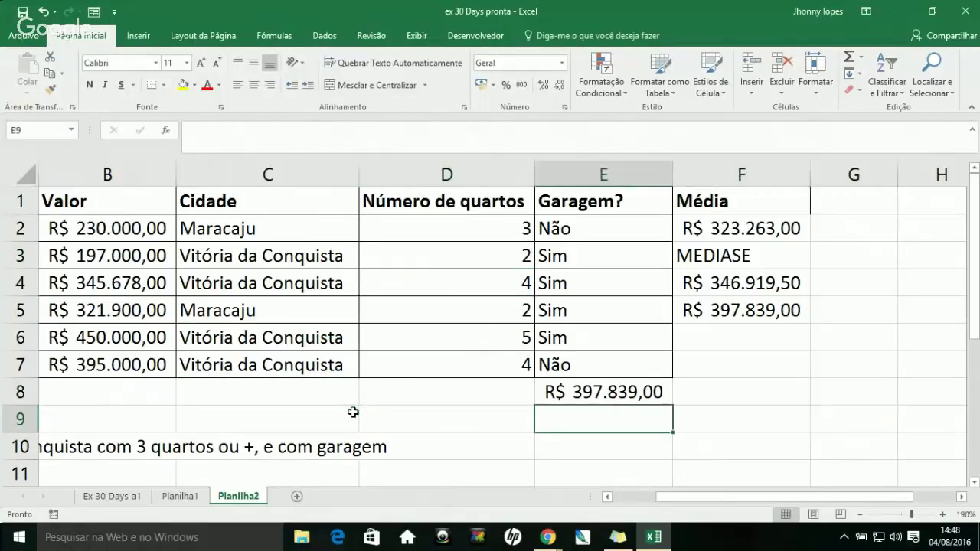
text(=)
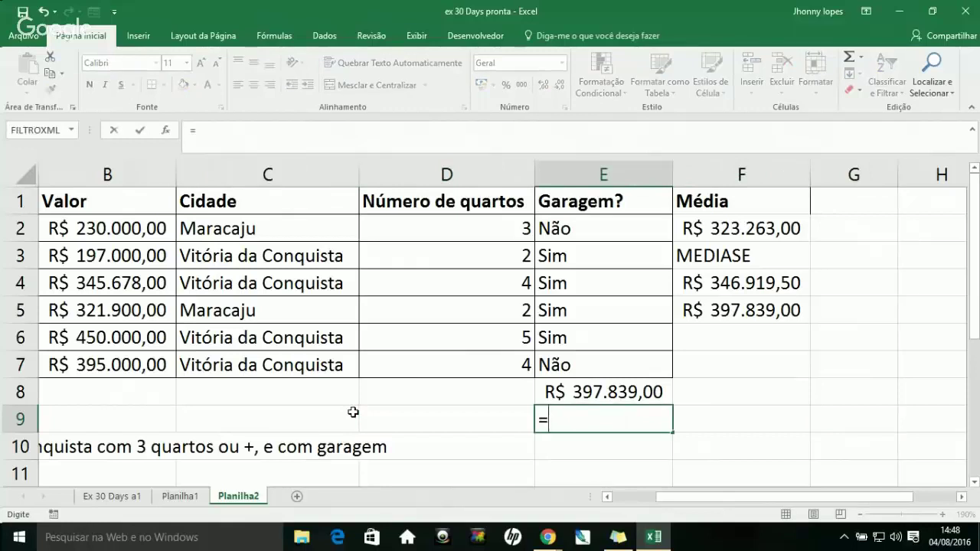
text(cont)
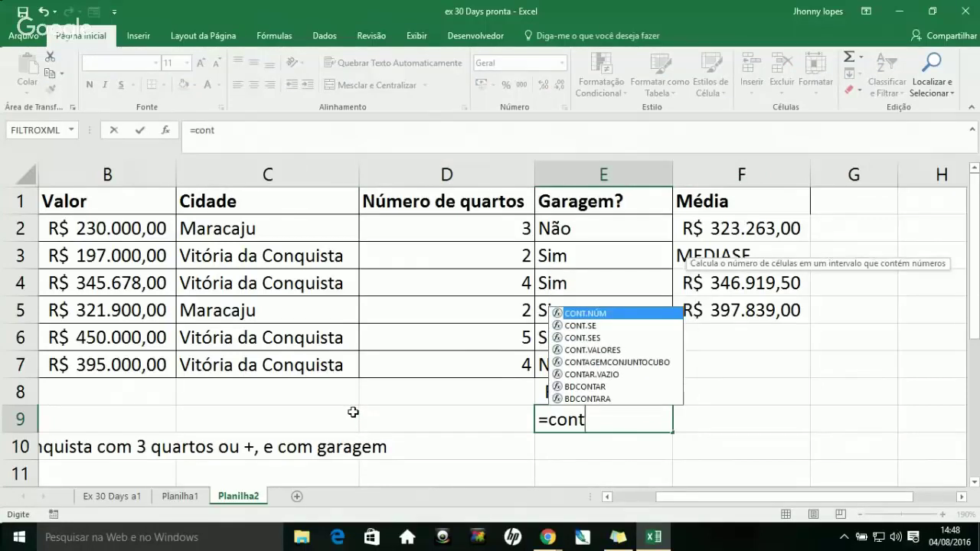
text(.se)
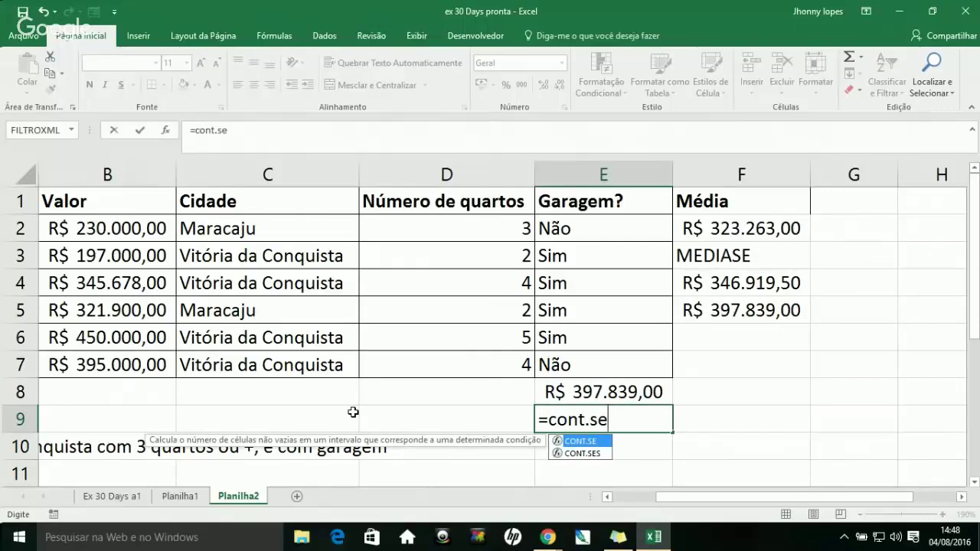
text(()
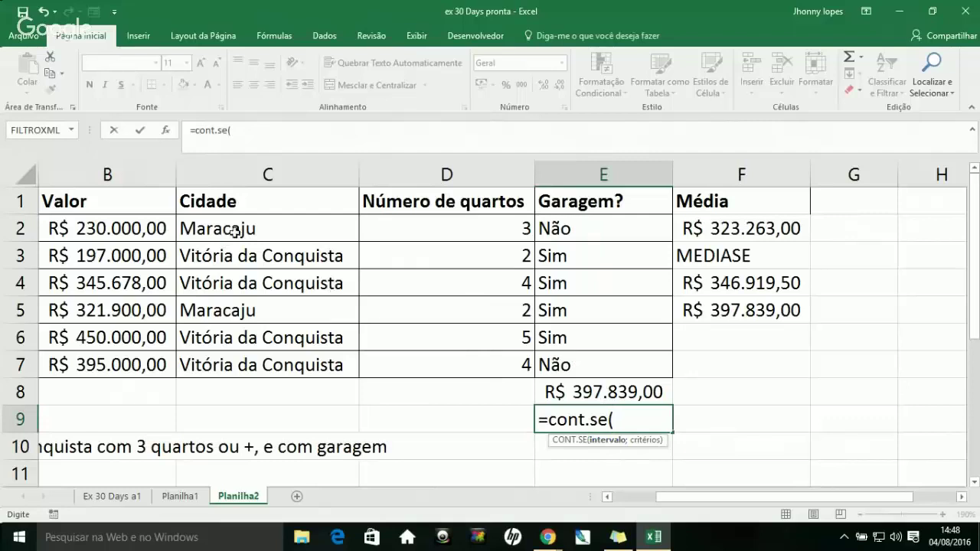
drag(232, 230, 232, 366)
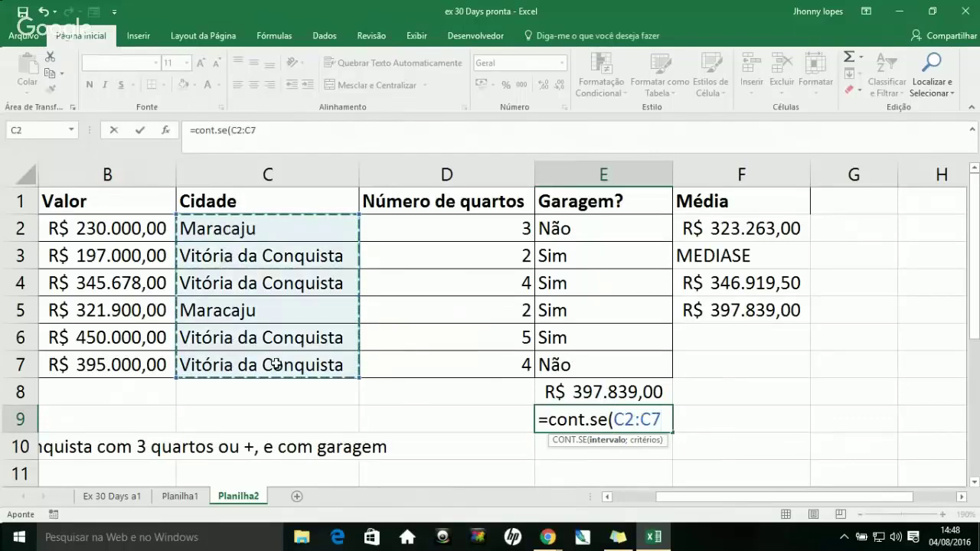
text(;)
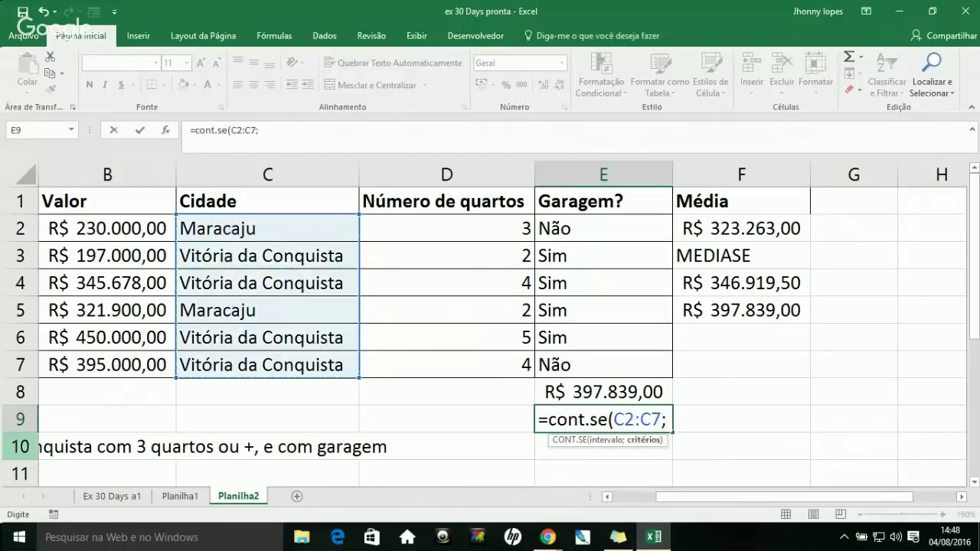
text("Vitó)
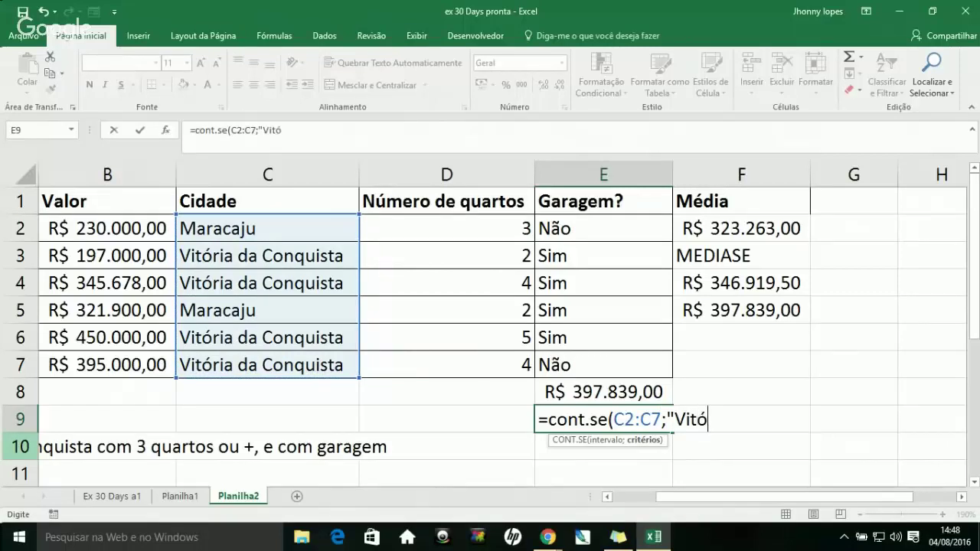
text(ria da Conquista)
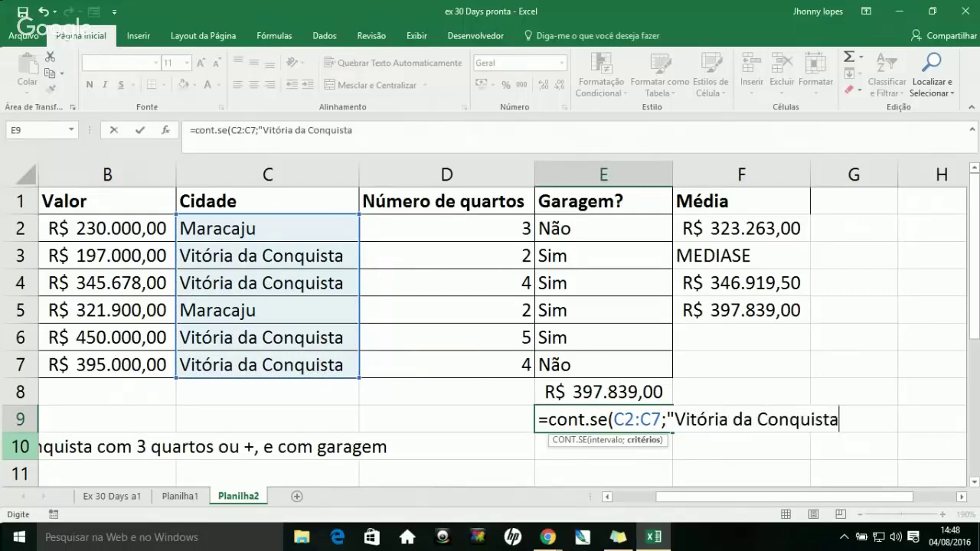
text("))
key(Return)
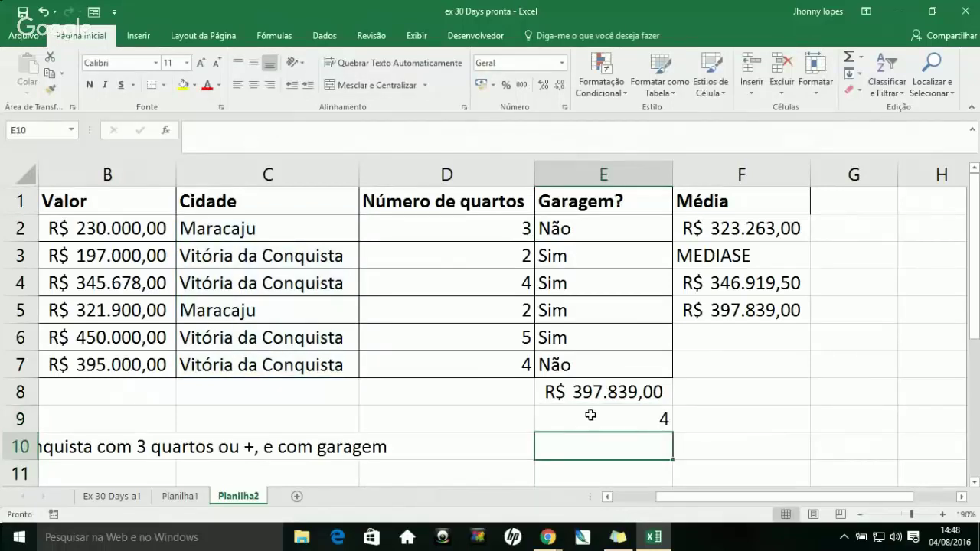
click(592, 417)
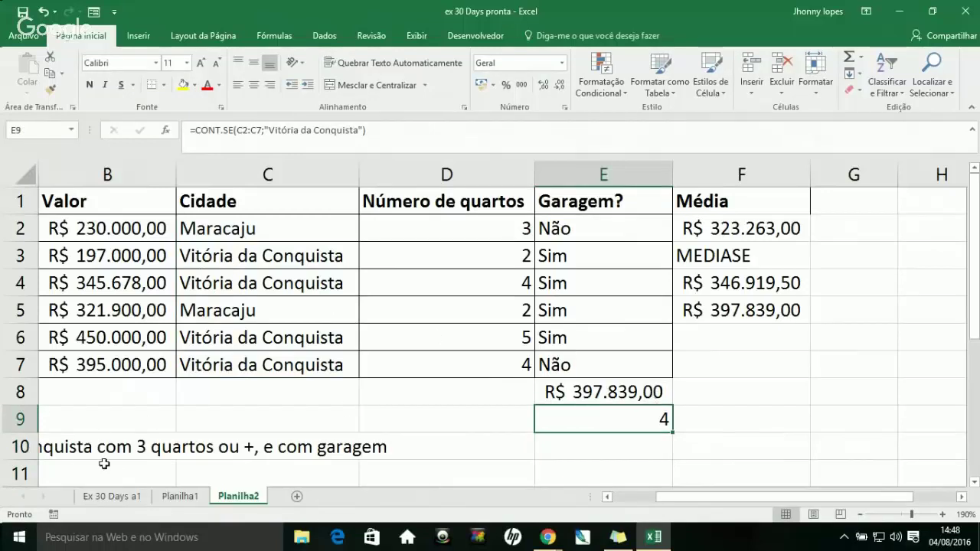
Begin a CONT.SES formula in cell E10 with the city range C2:C7 and "Vitória da Conquista" as its first criterion.
key(Down)
text(=)
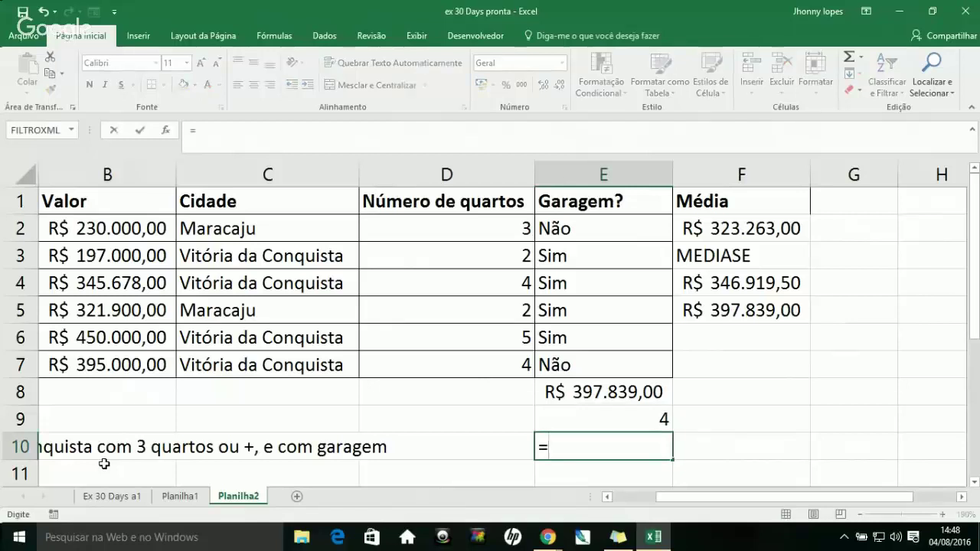
text(conte)
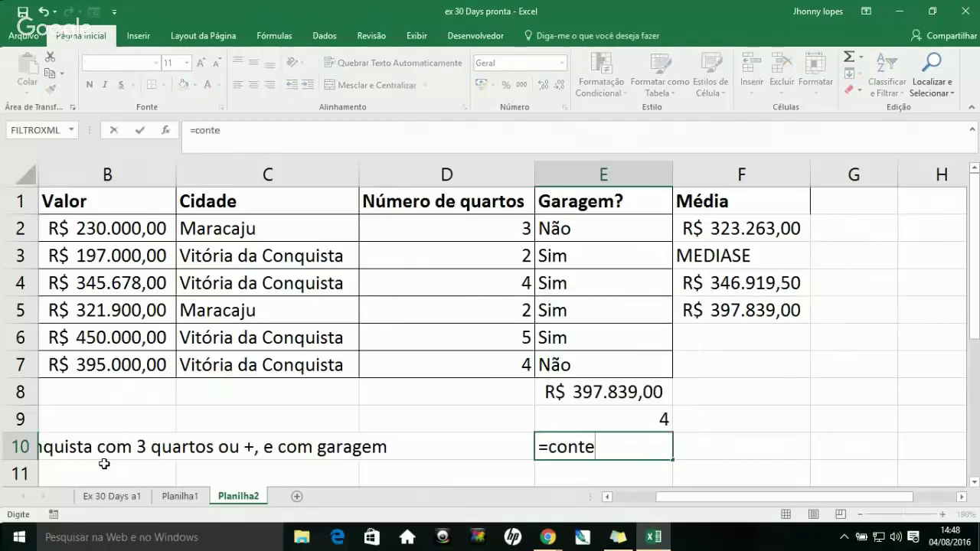
key(BackSpace)
text(.)
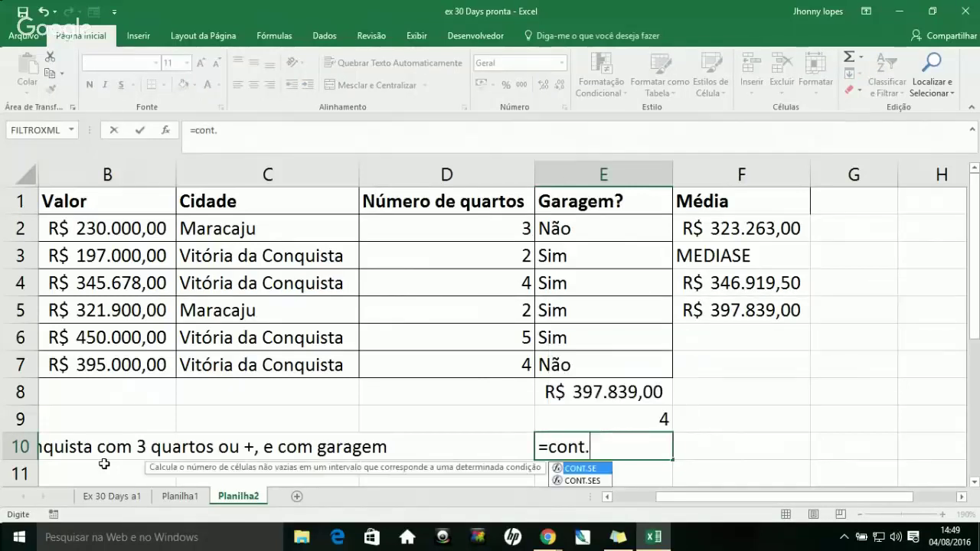
text(ses()
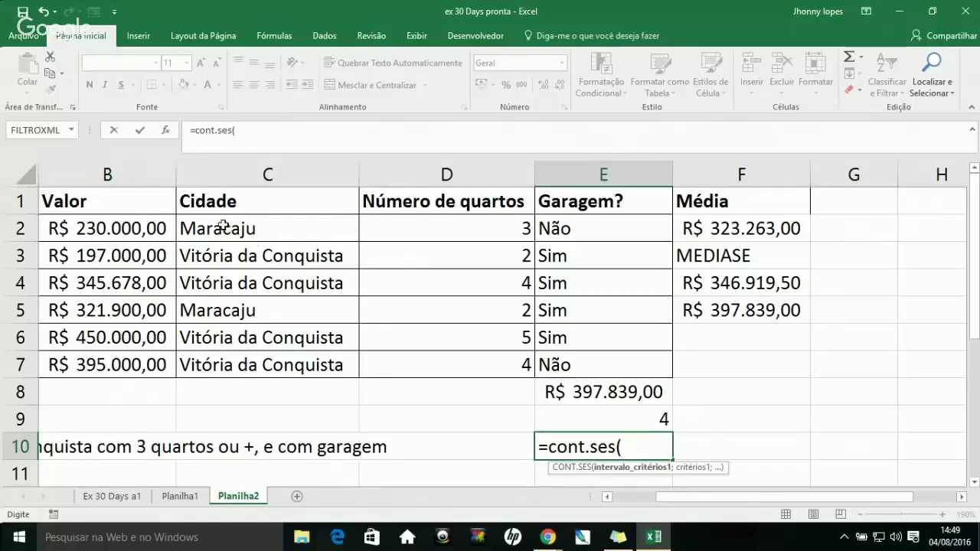
drag(223, 226, 227, 364)
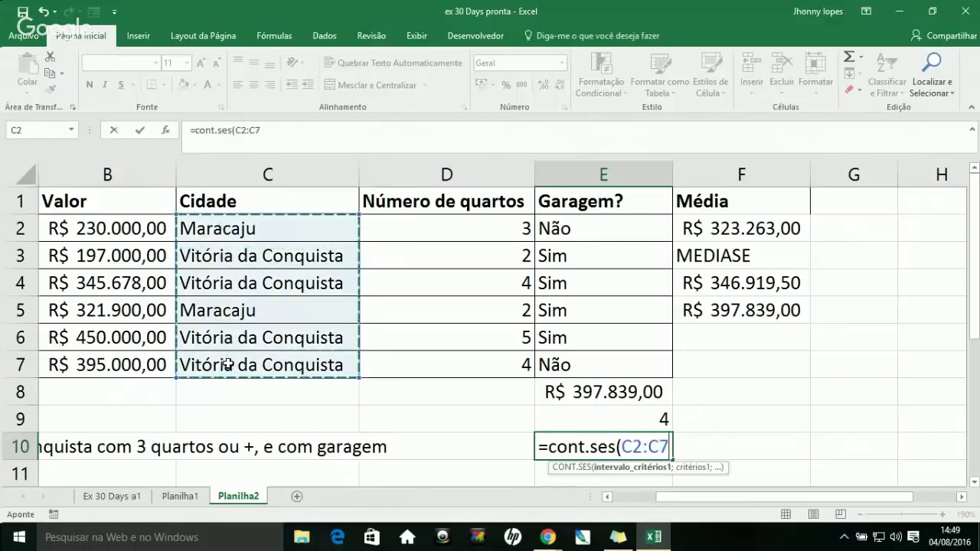
text(;)
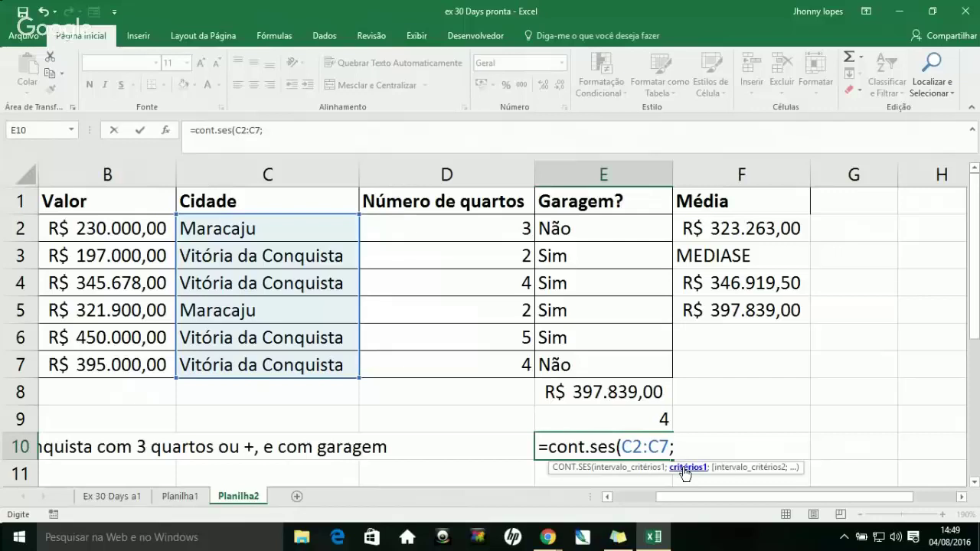
text("Vitória da Con)
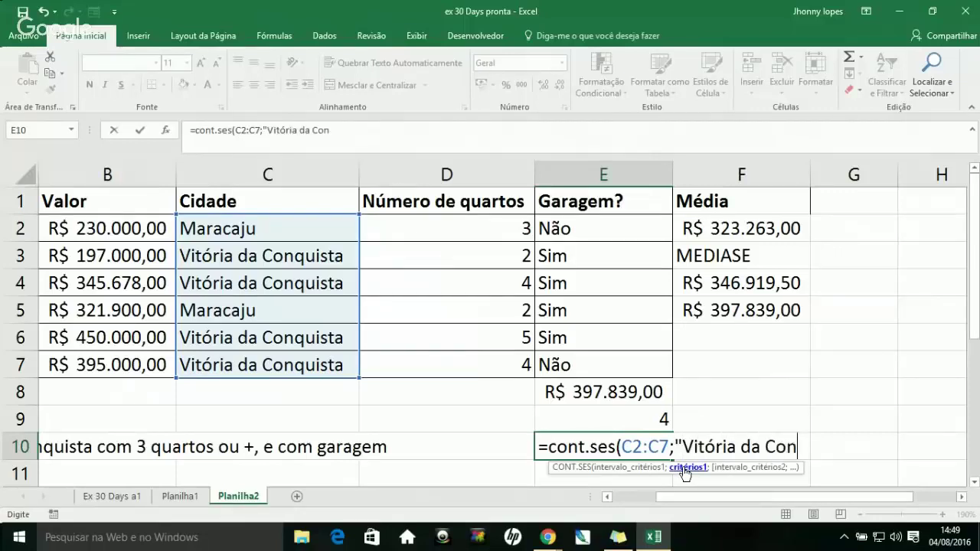
text(quista)
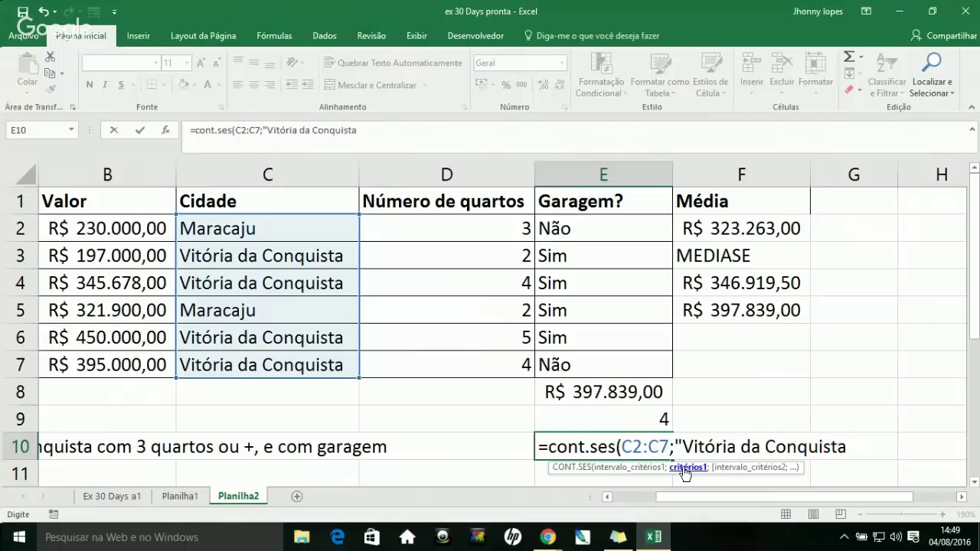
text(";)
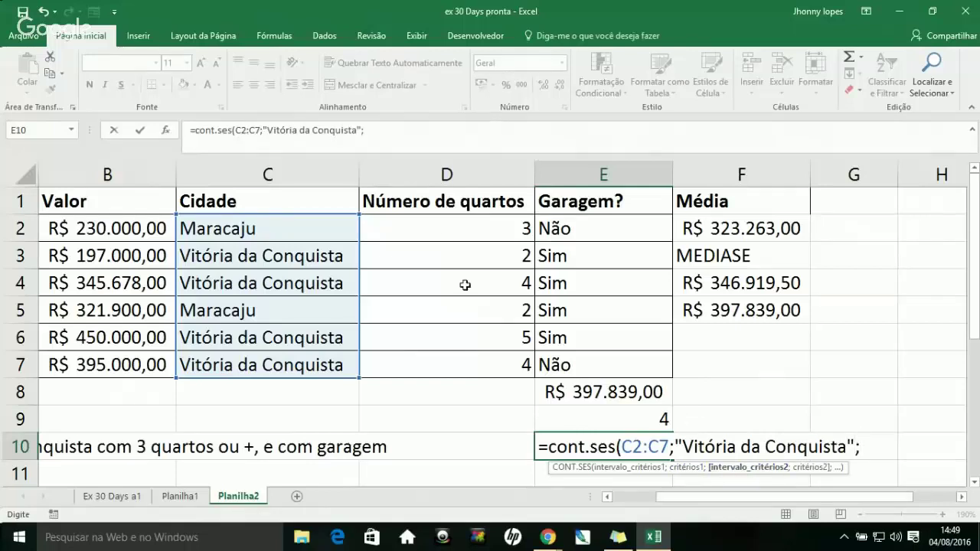
Add the bedroom range D2:D7 with the criterion ">2" to the CONT.SES formula in cell E10.
drag(449, 221, 436, 356)
text(;)
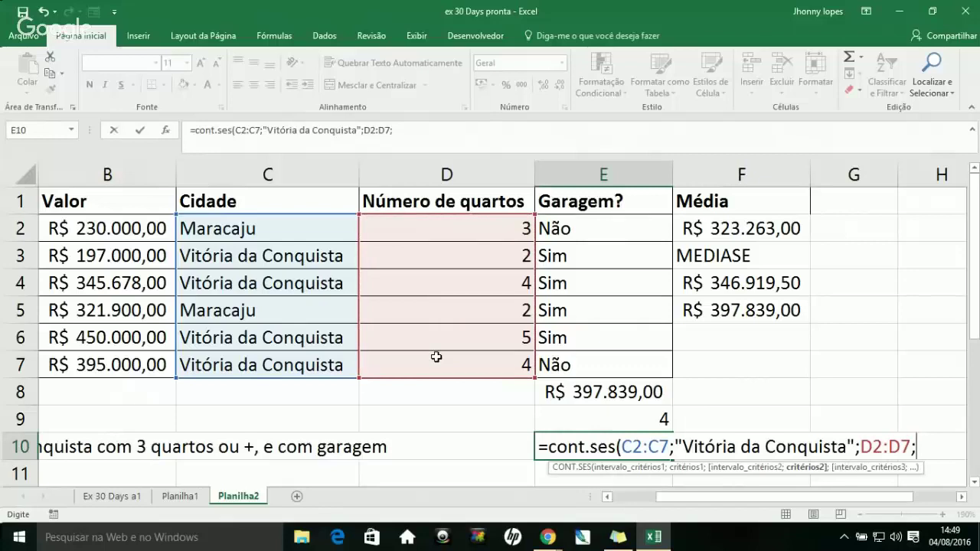
text(")
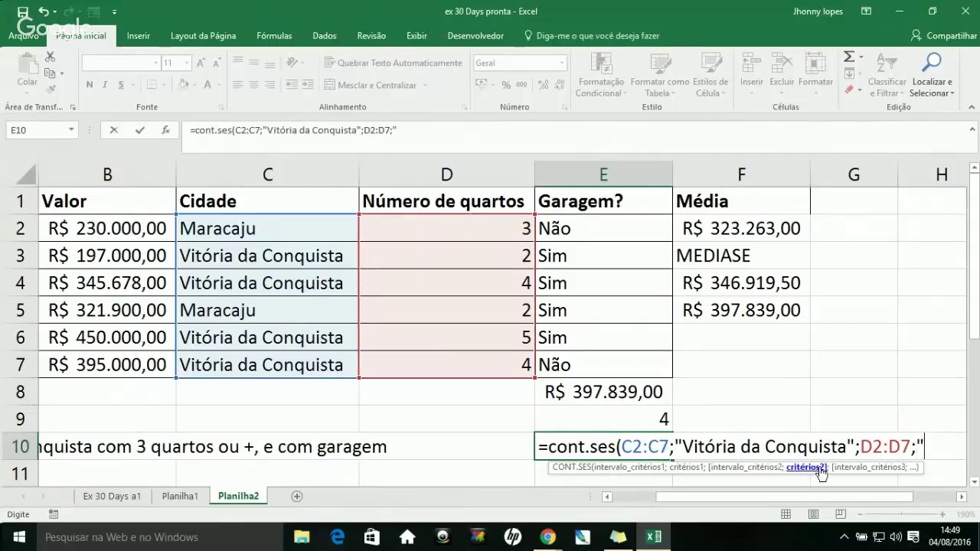
click(962, 497)
click(962, 497)
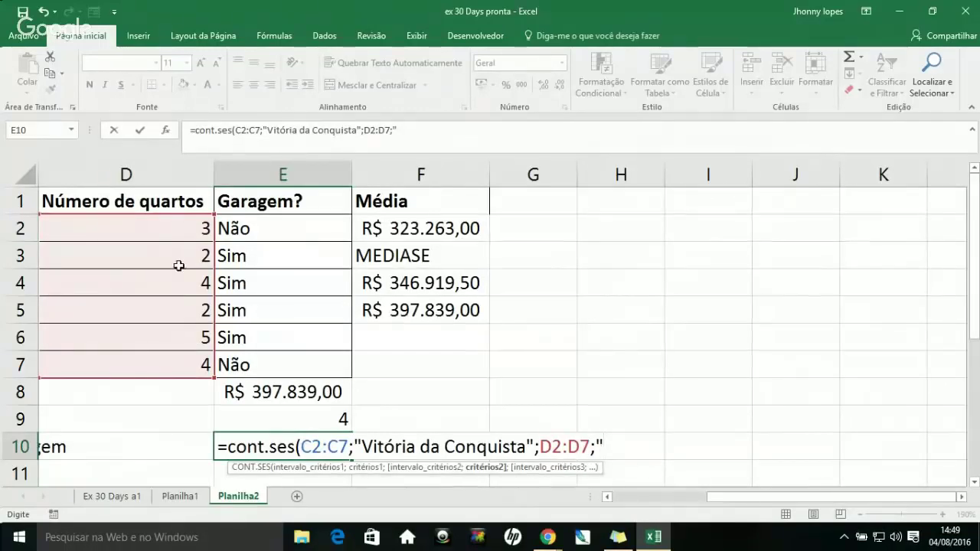
text(>2")
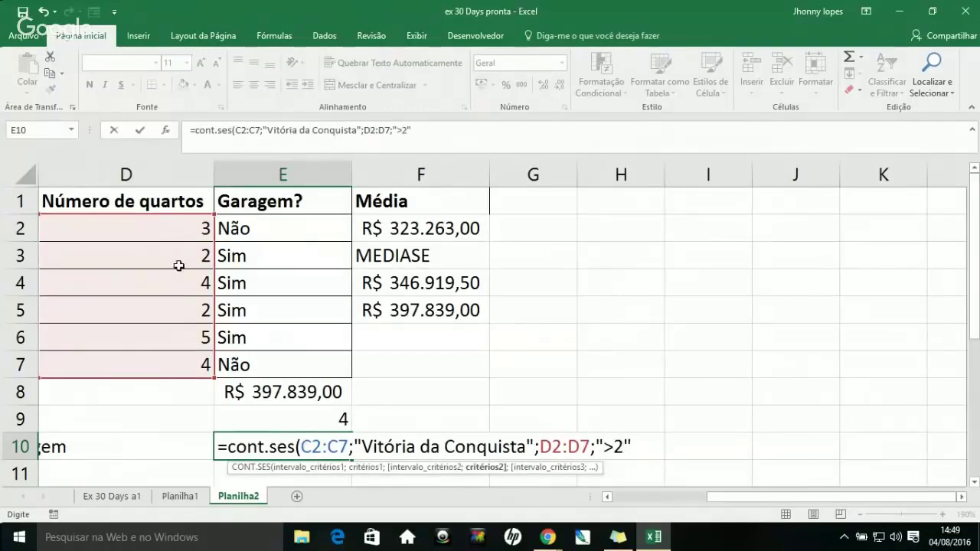
Complete the CONT.SES formula in E10 with the garage range E2:E7 and the criterion "sim".
text(;)
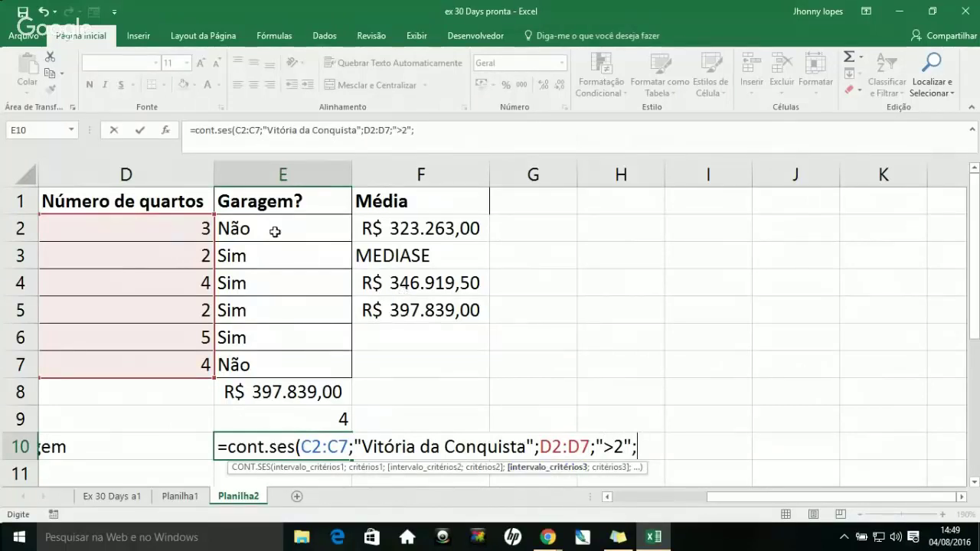
drag(269, 231, 255, 364)
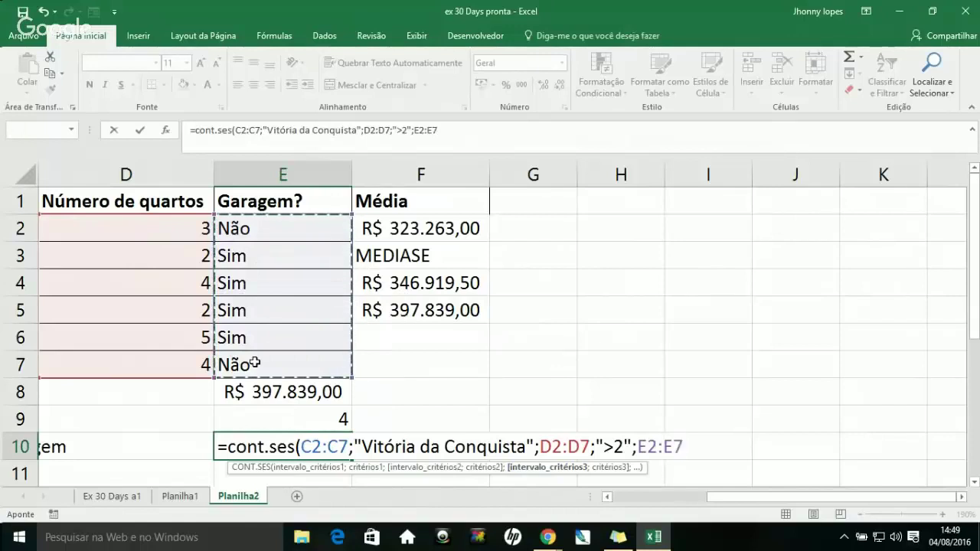
text(;)
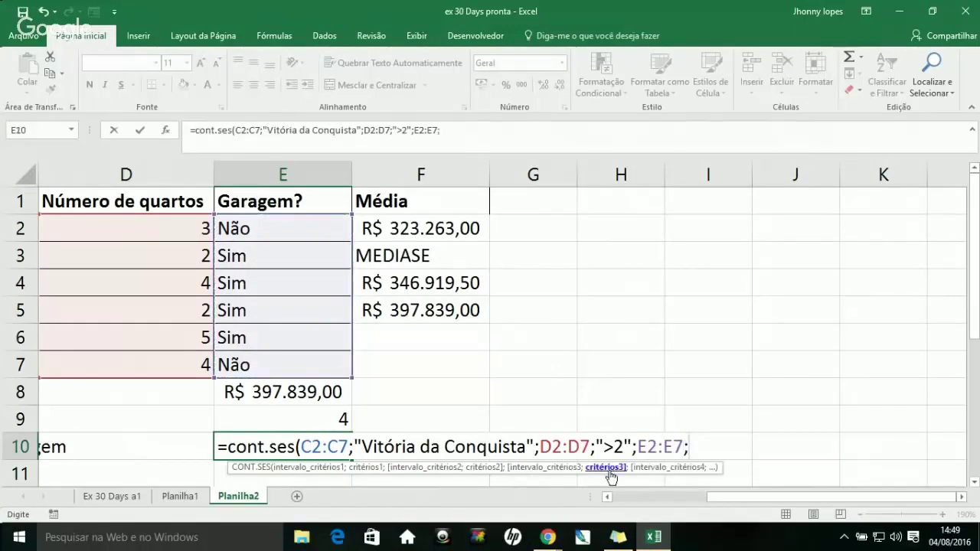
text("sim)
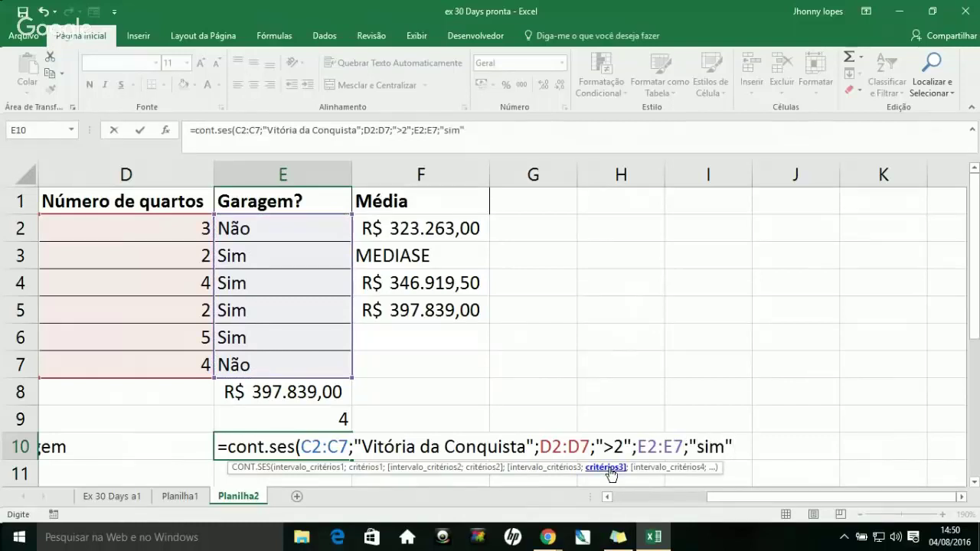
text("))
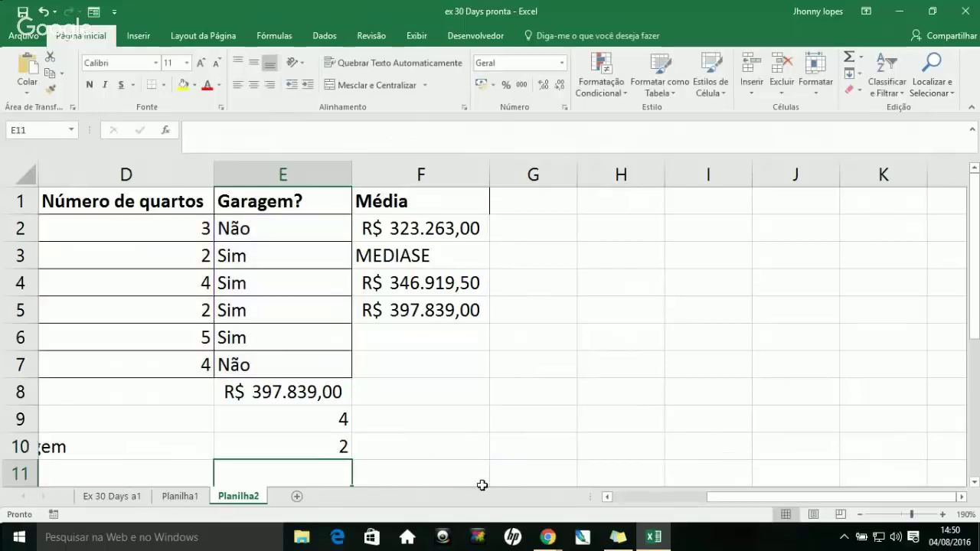
Check the CONT.SES result in E10 against the city, bedroom and garage entries of the houses in rows 4 and 6.
click(324, 436)
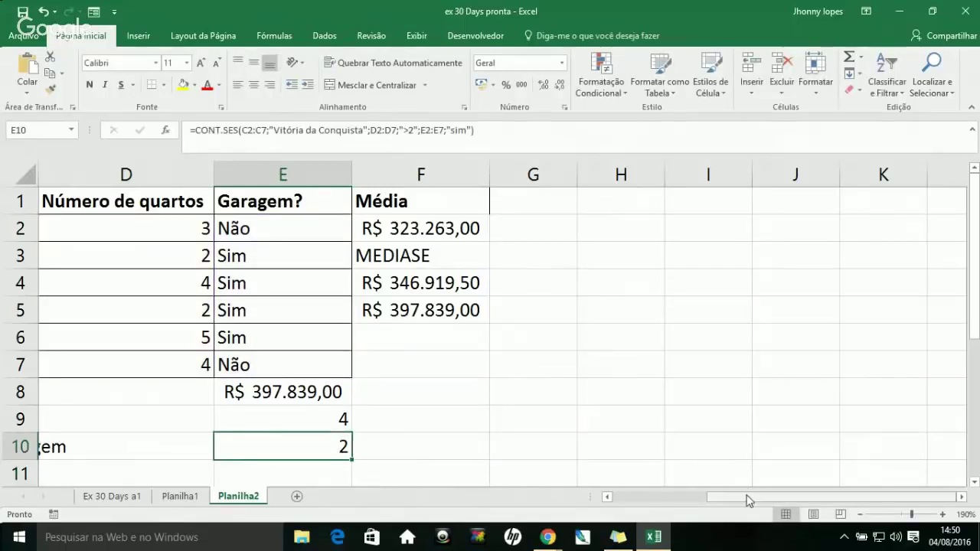
drag(732, 496, 667, 495)
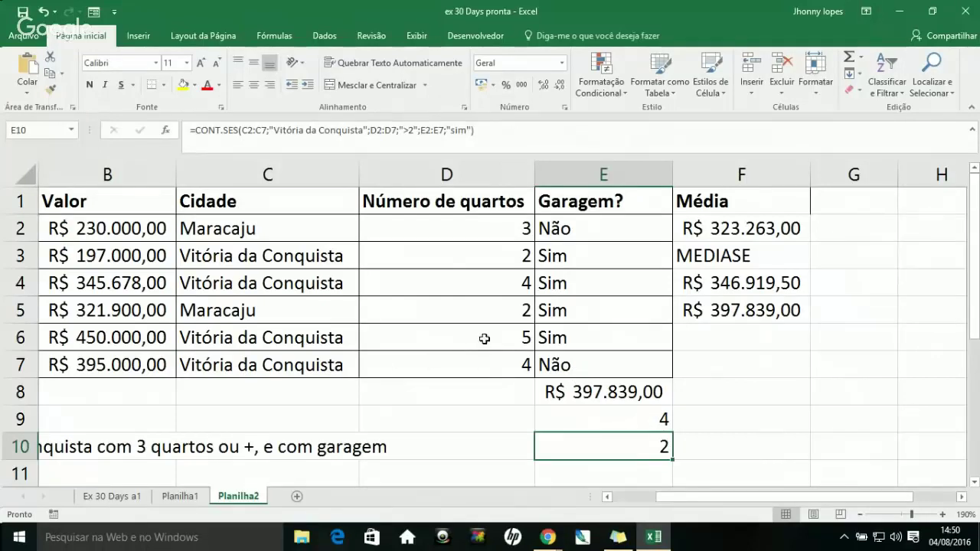
drag(298, 338, 6, 337)
click(704, 337)
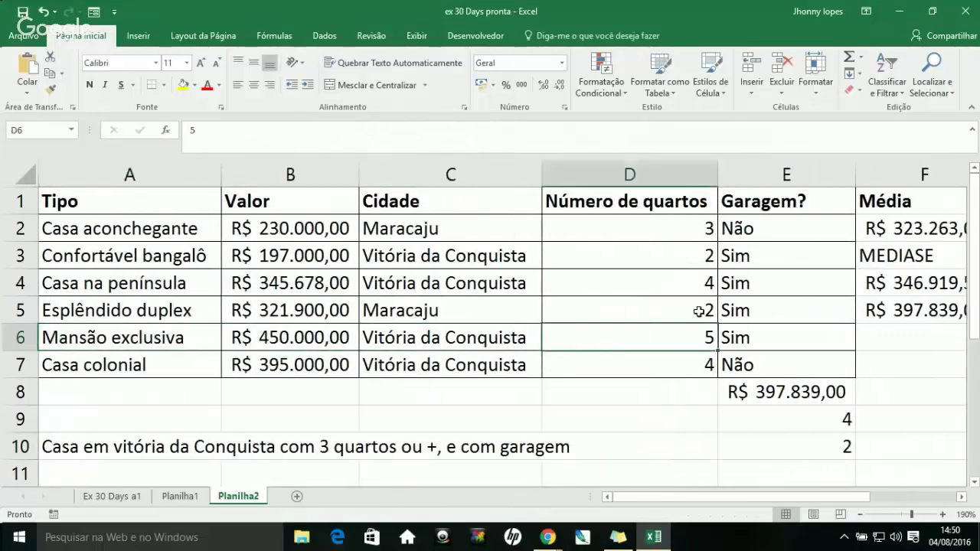
drag(687, 282, 122, 282)
click(123, 283)
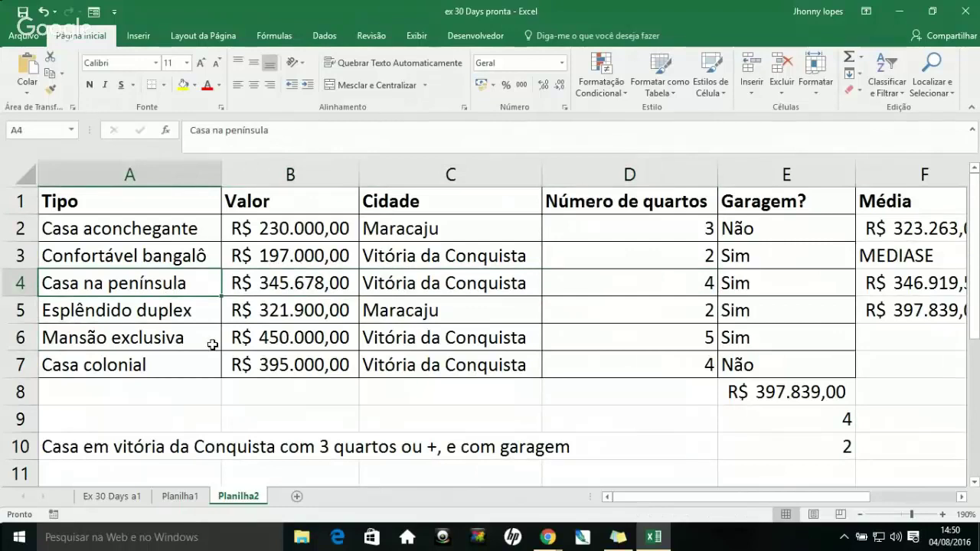
scroll(713, 374, down, 1)
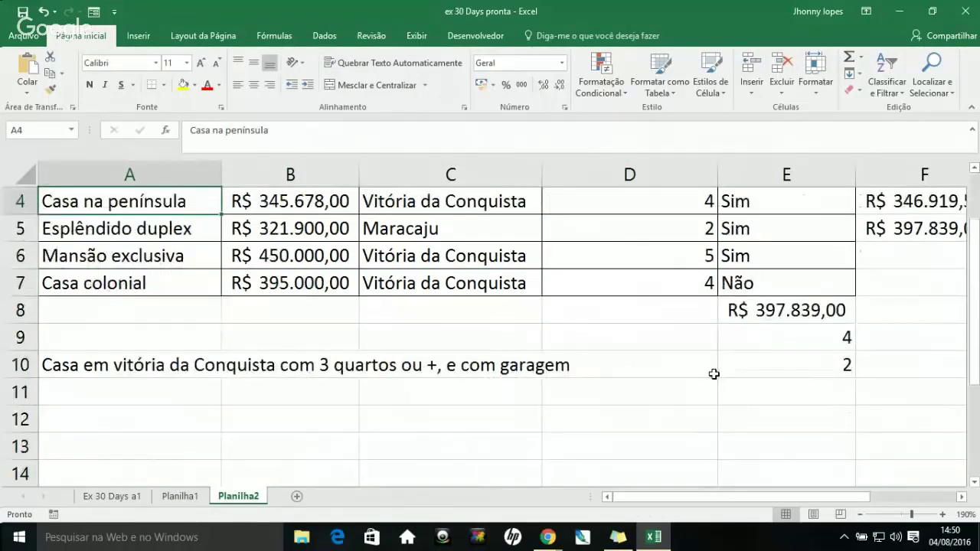
scroll(713, 374, up, 1)
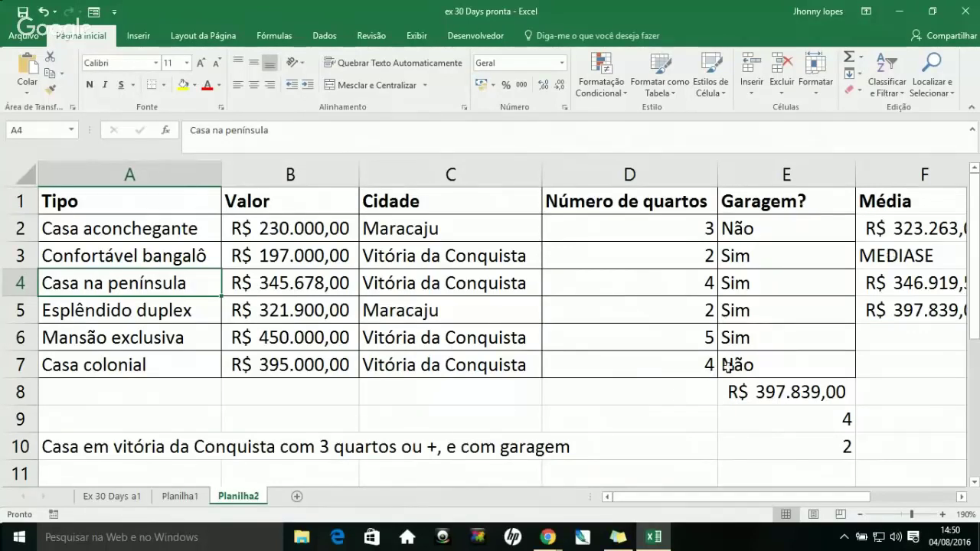
Count the filled city cells in cell C9 with the formula =CONT.VALORES(C2:C7).
click(501, 415)
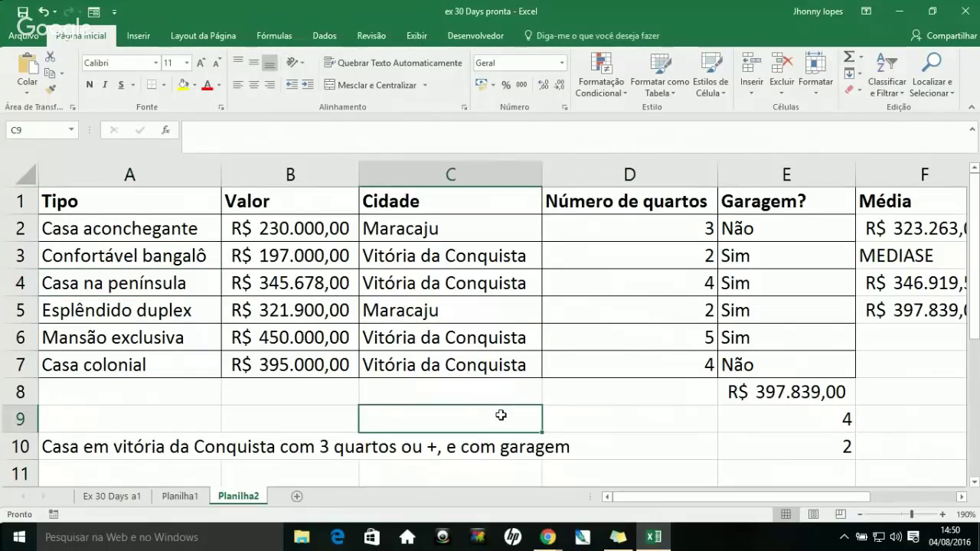
text(=conat.v)
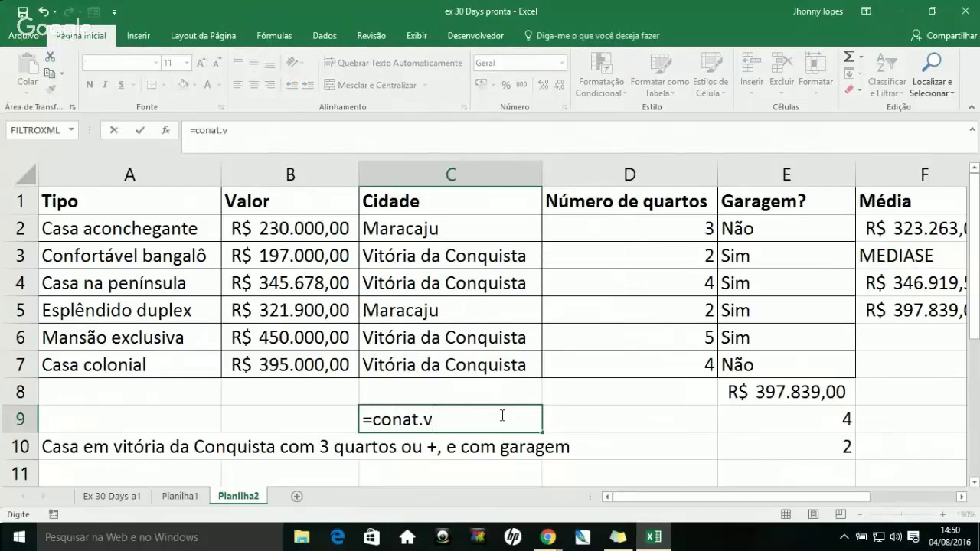
text(alores)
key(BackSpace)
key(BackSpace)
key(BackSpace)
key(BackSpace)
key(BackSpace)
key(BackSpace)
key(BackSpace)
key(BackSpace)
key(BackSpace)
key(BackSpace)
text(t.valor)
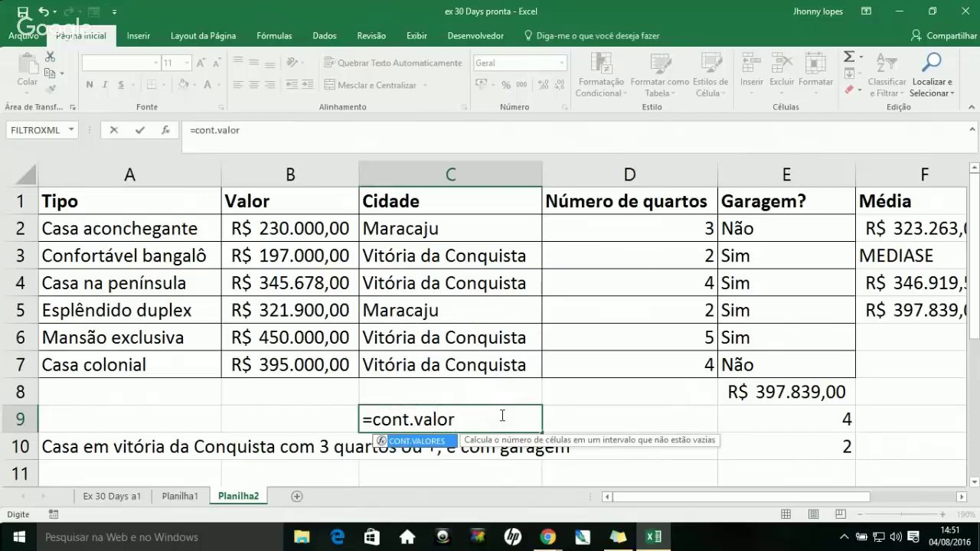
text(()
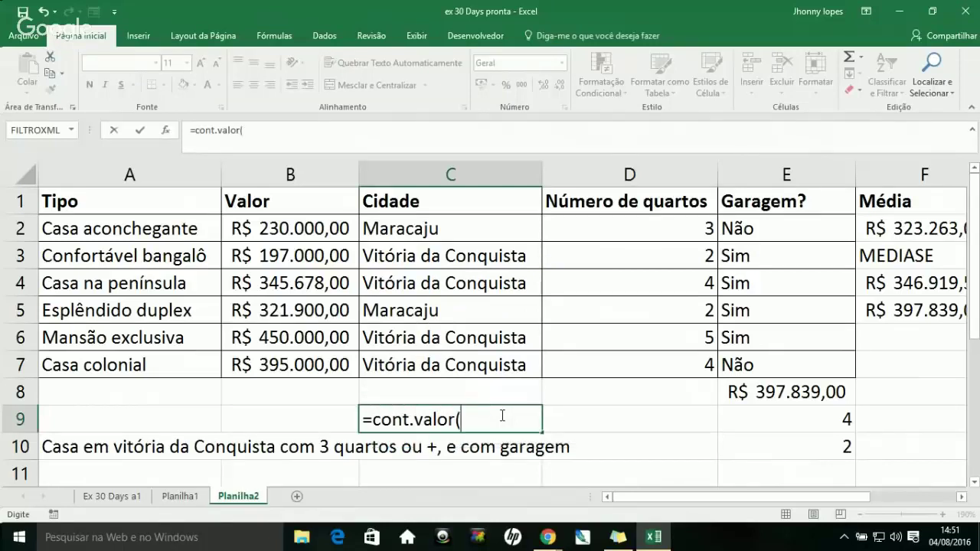
key(BackSpace)
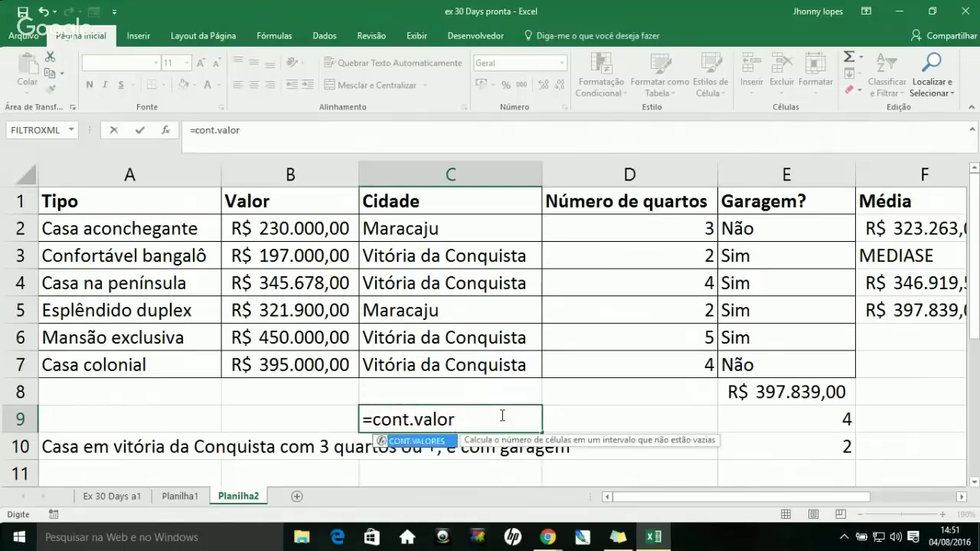
double_click(433, 442)
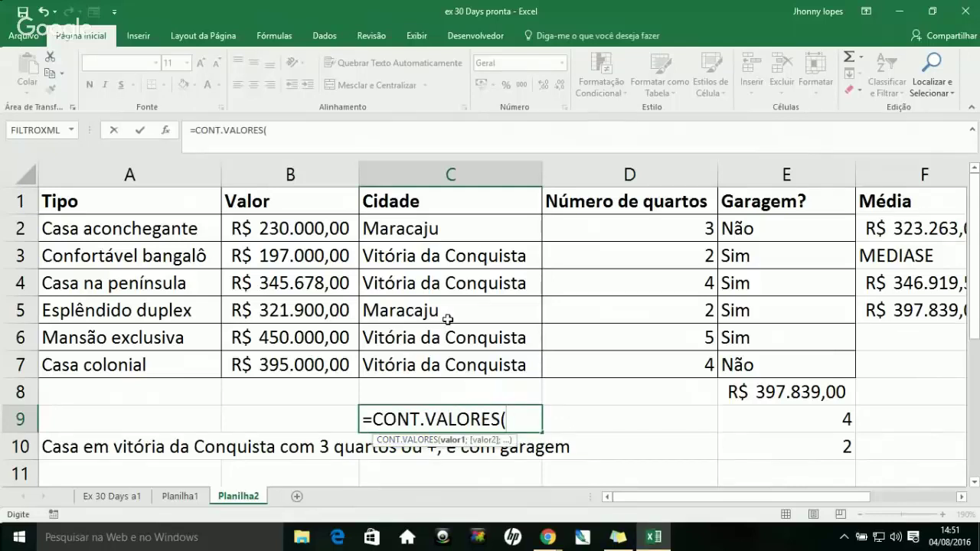
drag(402, 230, 412, 365)
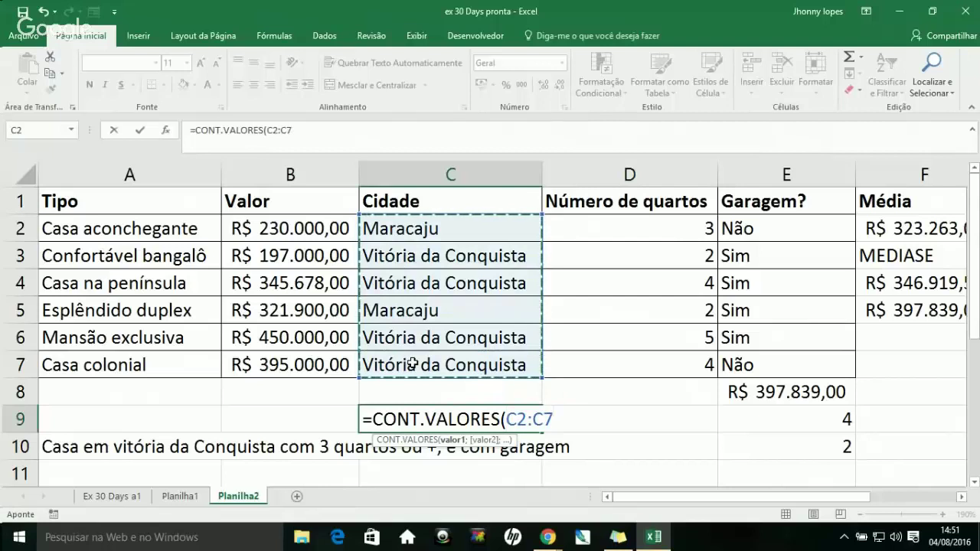
text())
key(Return)
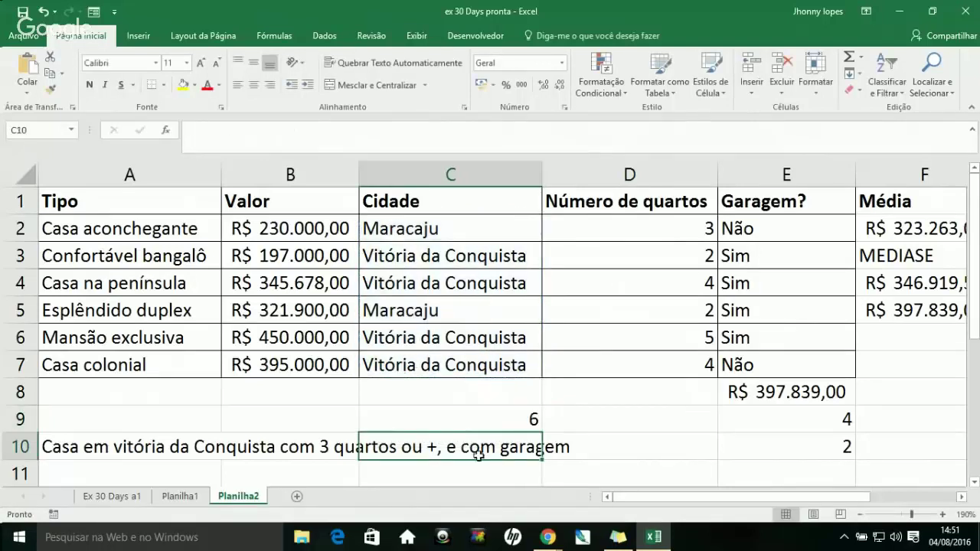
Review the formulas in cells C9 and E8, and switch to the YouTube live stream page "Ex 30 Days - Funções de ESTATÍSTICA no EXCEL" in Chrome.
click(510, 416)
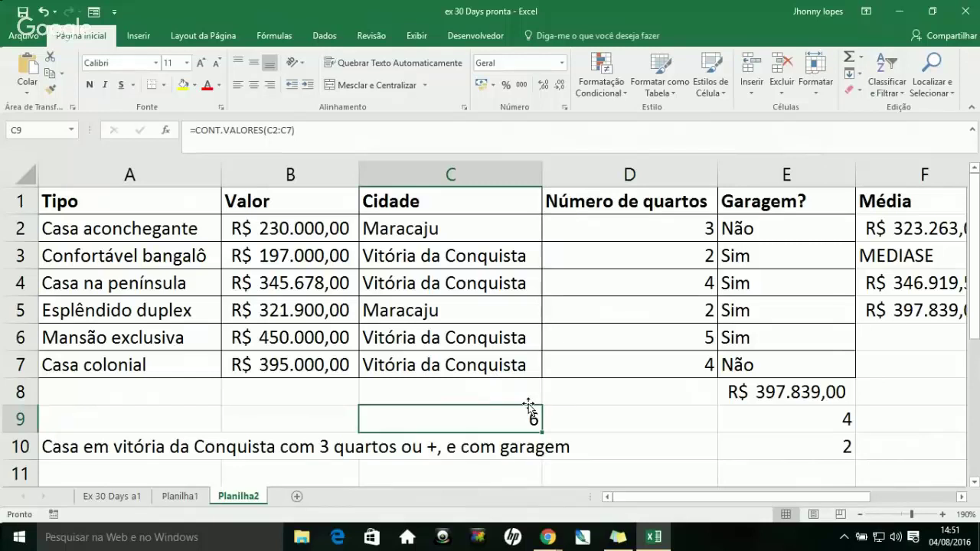
click(777, 388)
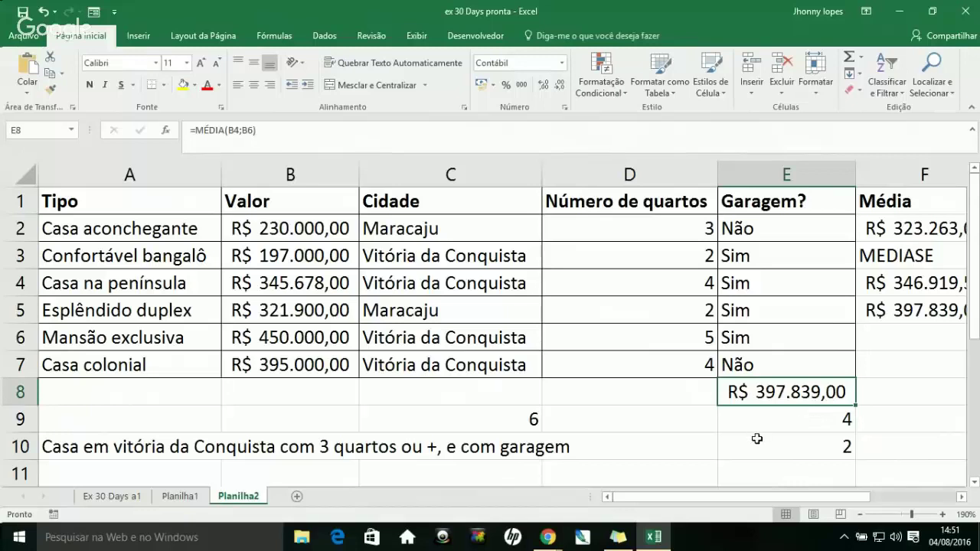
click(553, 538)
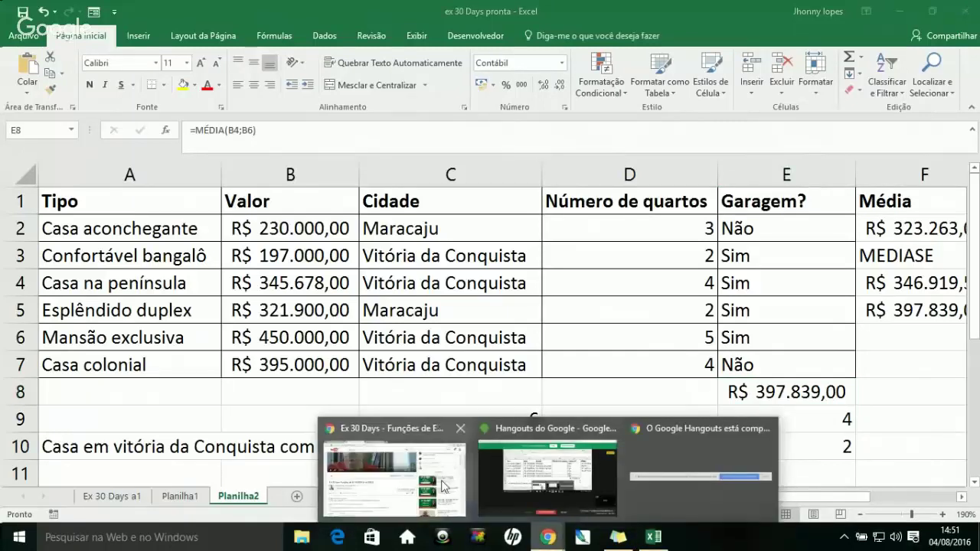
click(443, 487)
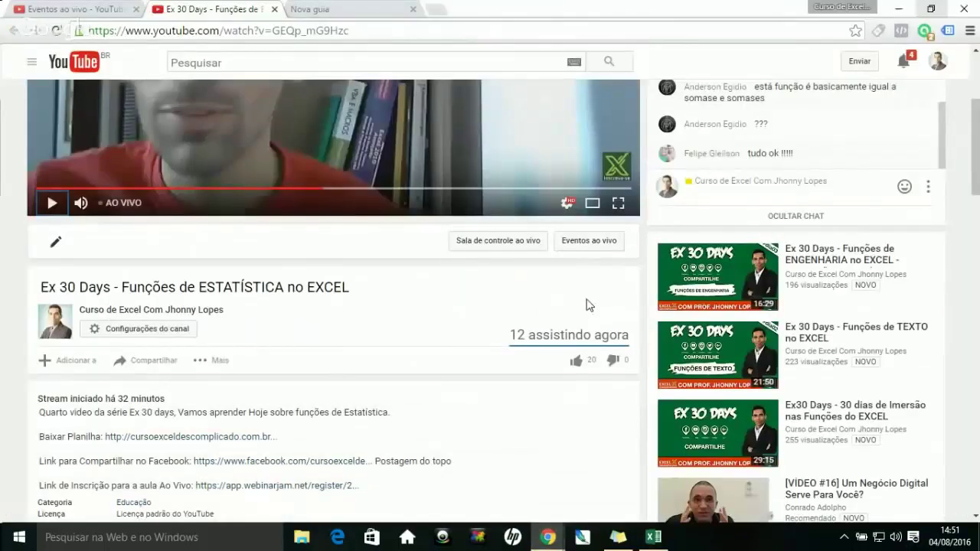